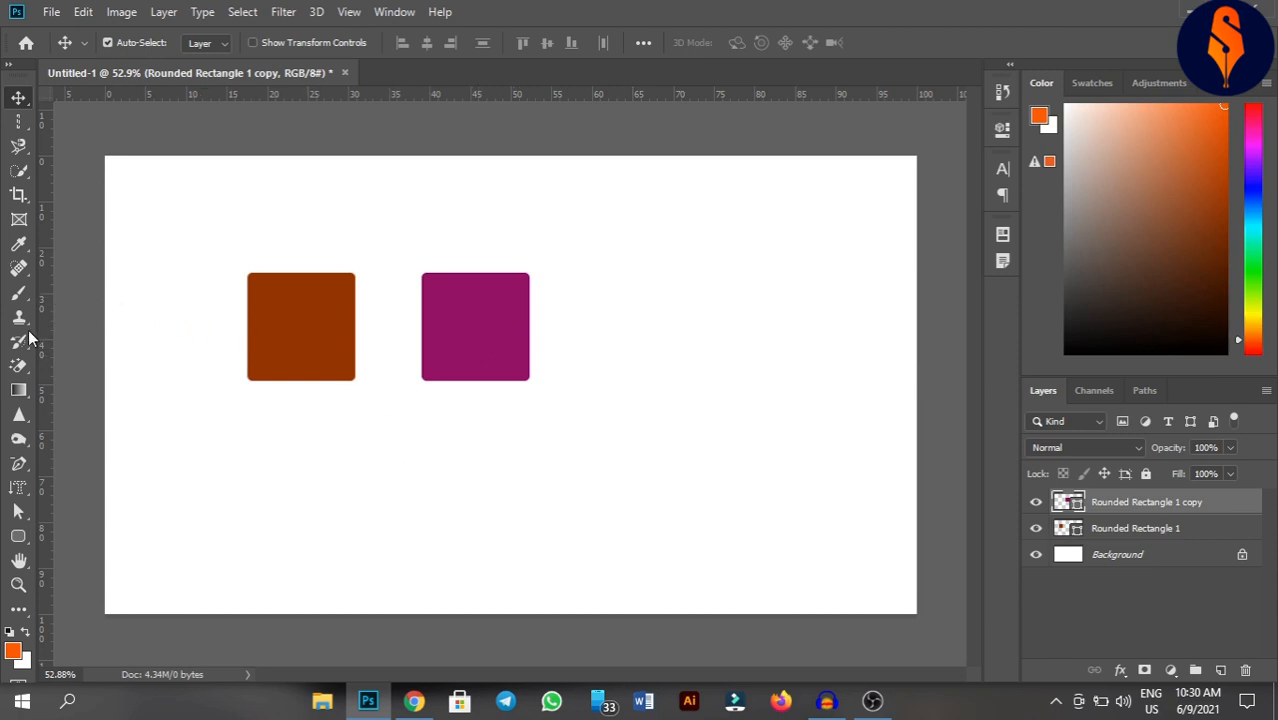
# Set the foreground colour to the magenta of the second rounded rectangle using the Eyedropper
pyautogui.click(19, 245)
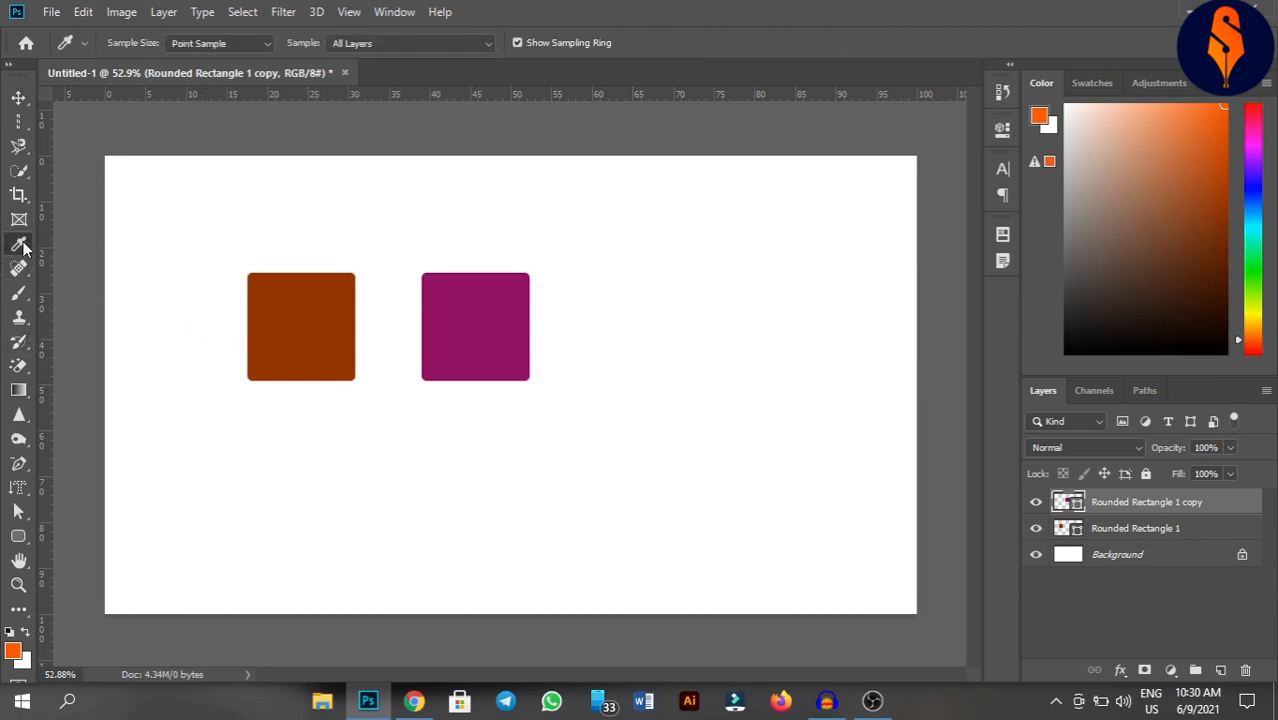
pyautogui.click(490, 325)
pyautogui.click(18, 97)
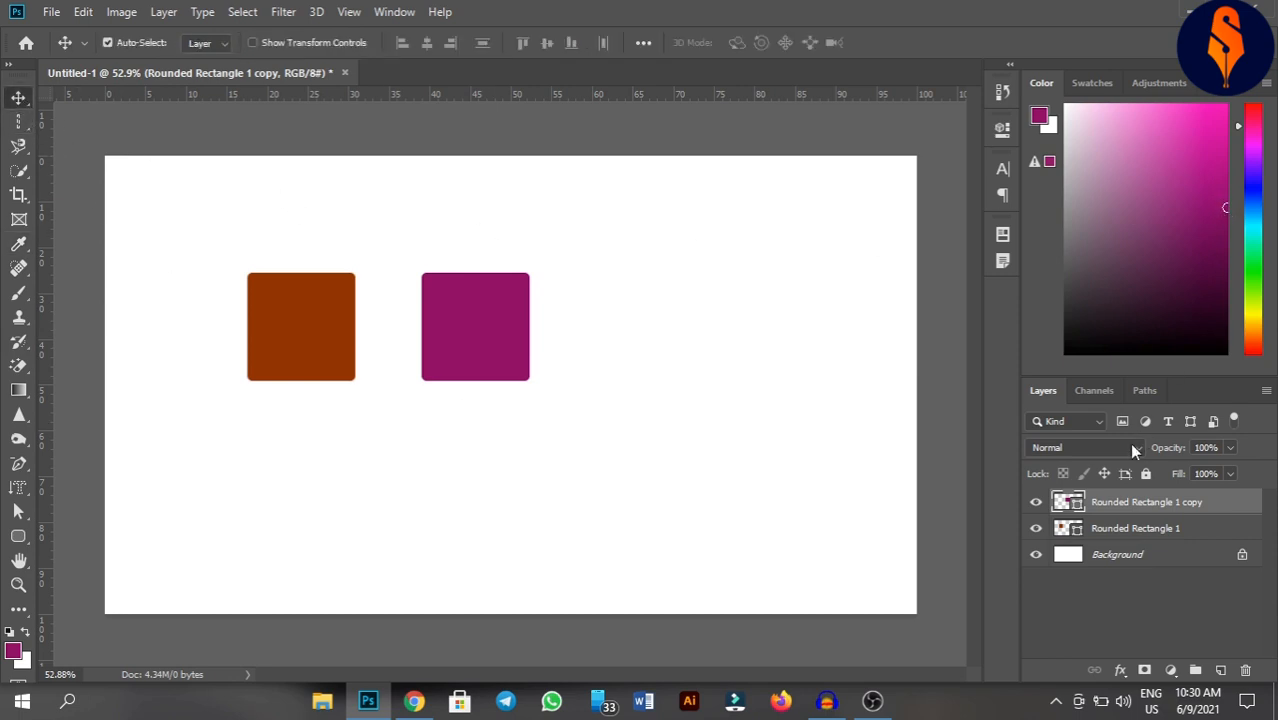
# Try recolouring the brown Rounded Rectangle 1 with red and the other square's magenta, and discard the change
pyautogui.click(1115, 534)
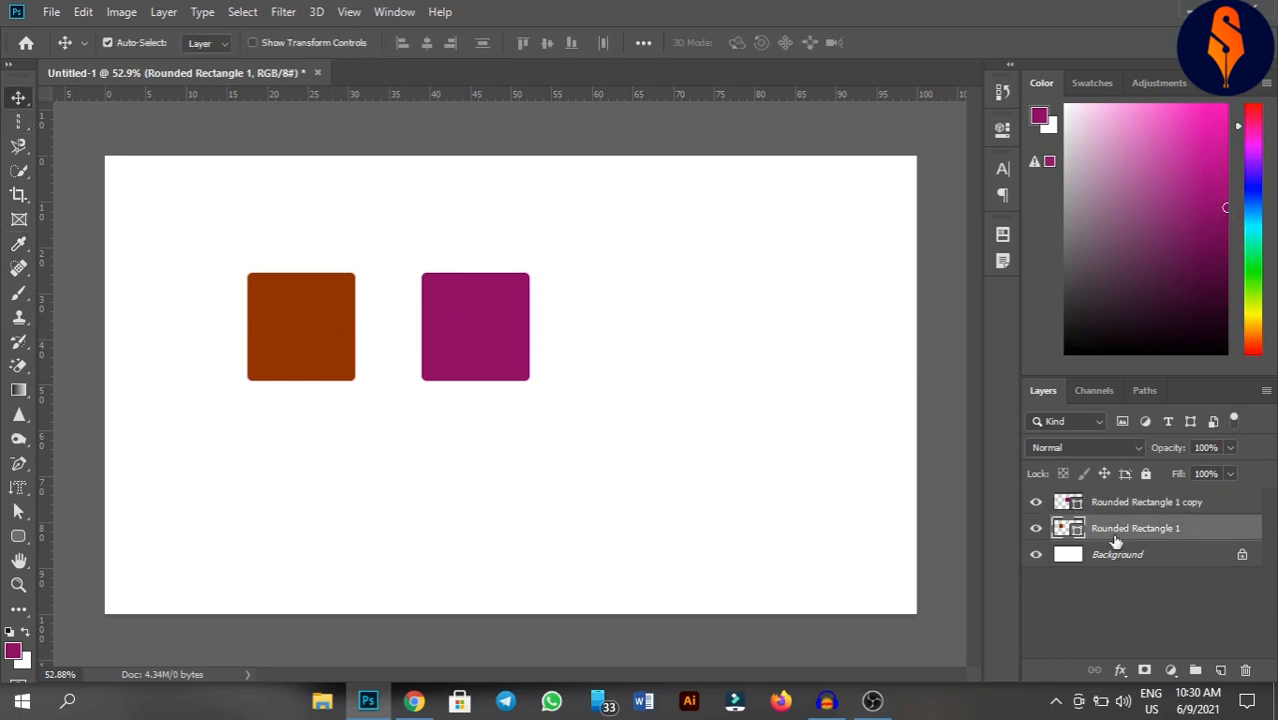
pyautogui.doubleClick(1057, 531)
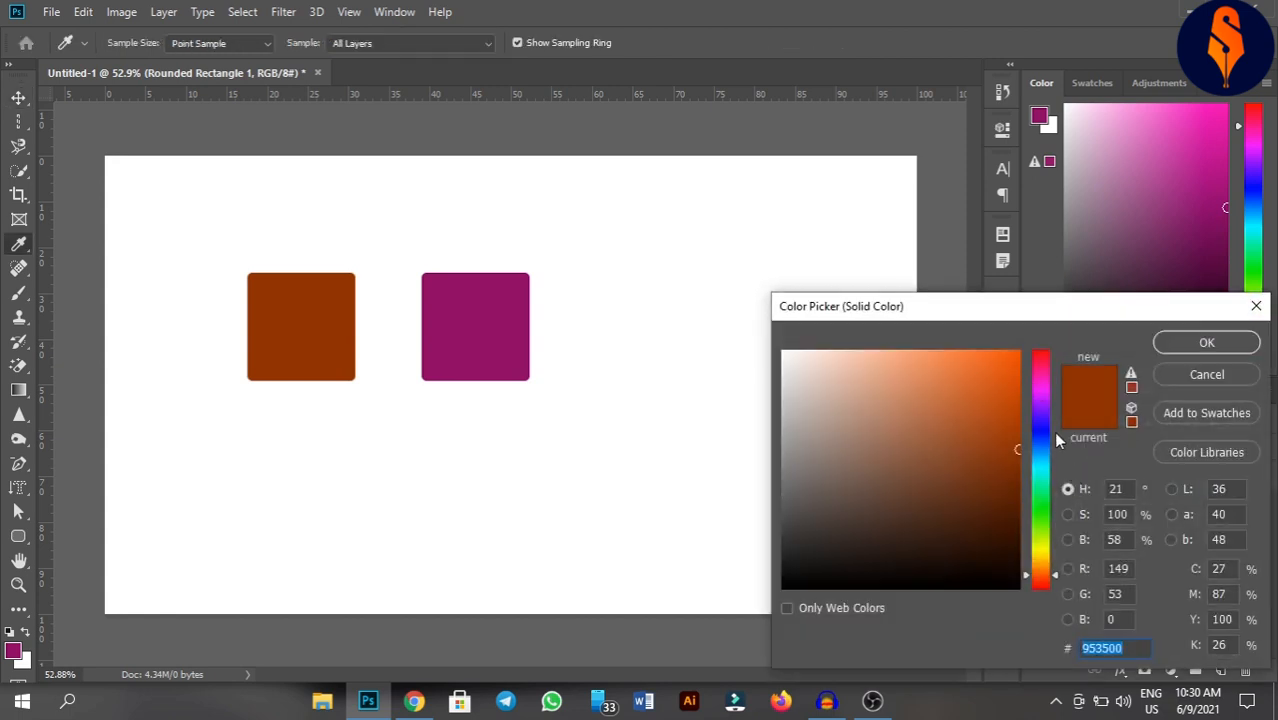
pyautogui.click(1226, 206)
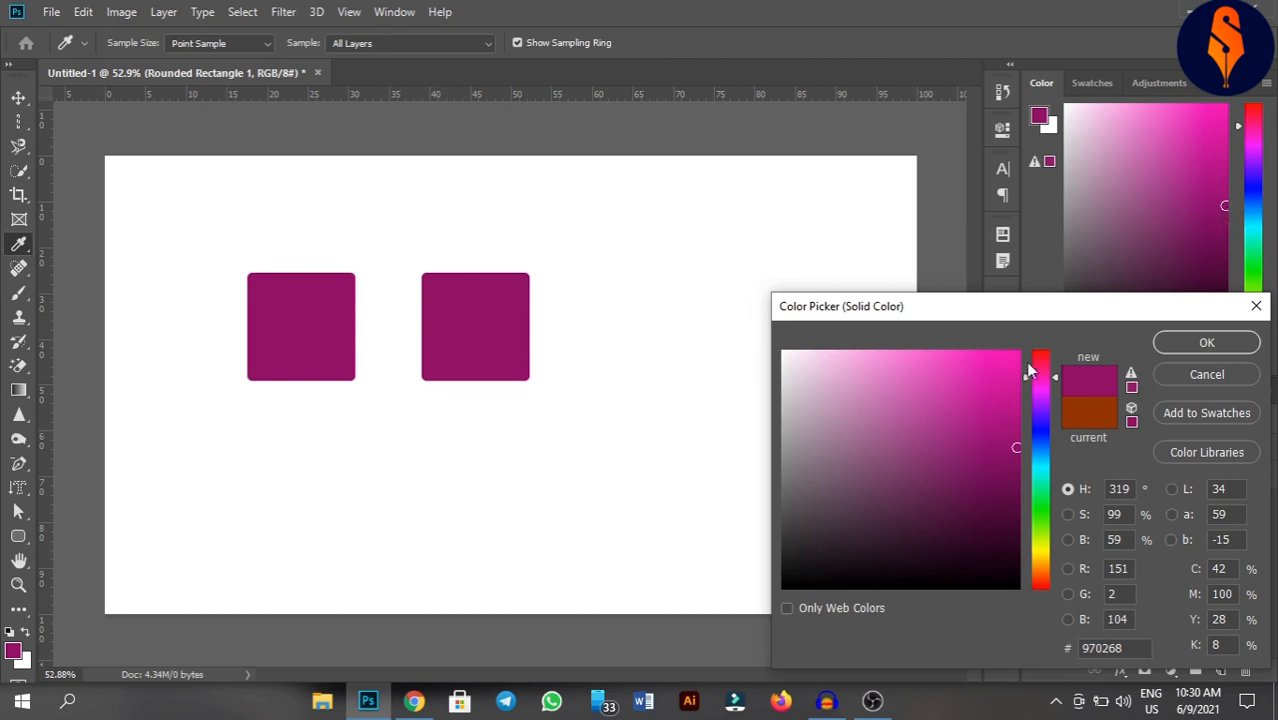
pyautogui.moveTo(1040, 364); pyautogui.dragTo(1055, 322)
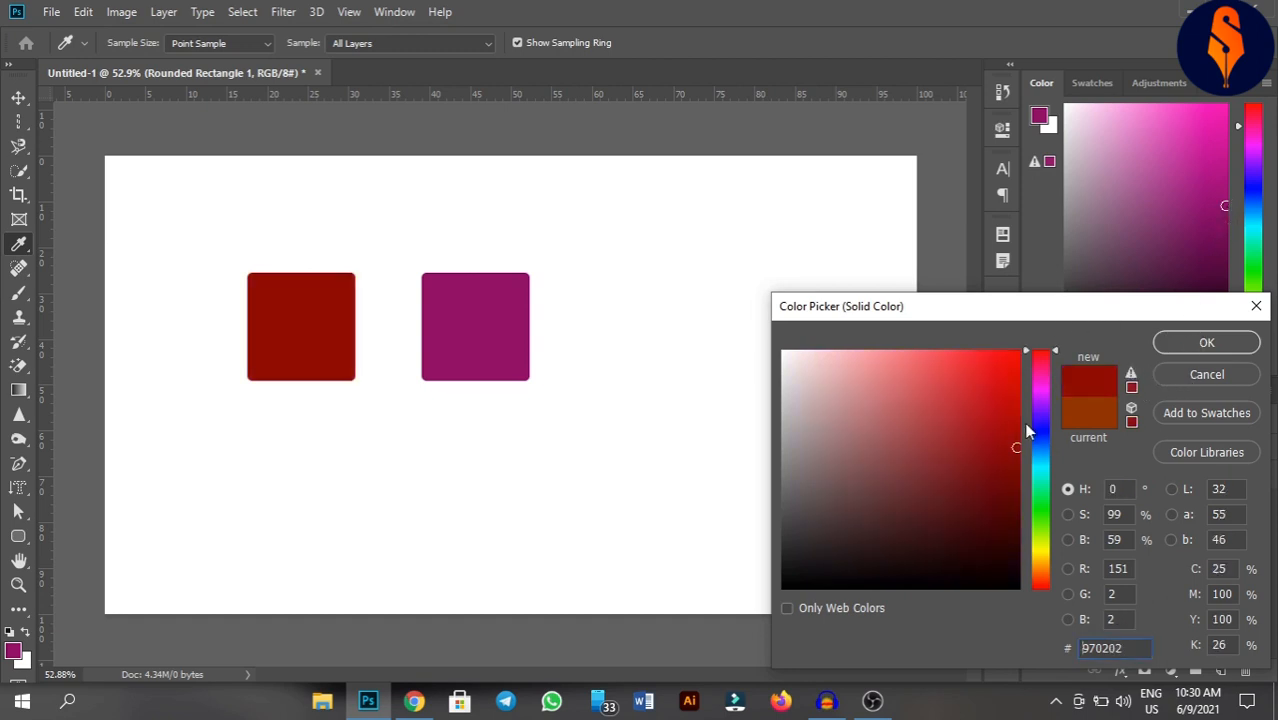
pyautogui.click(512, 313)
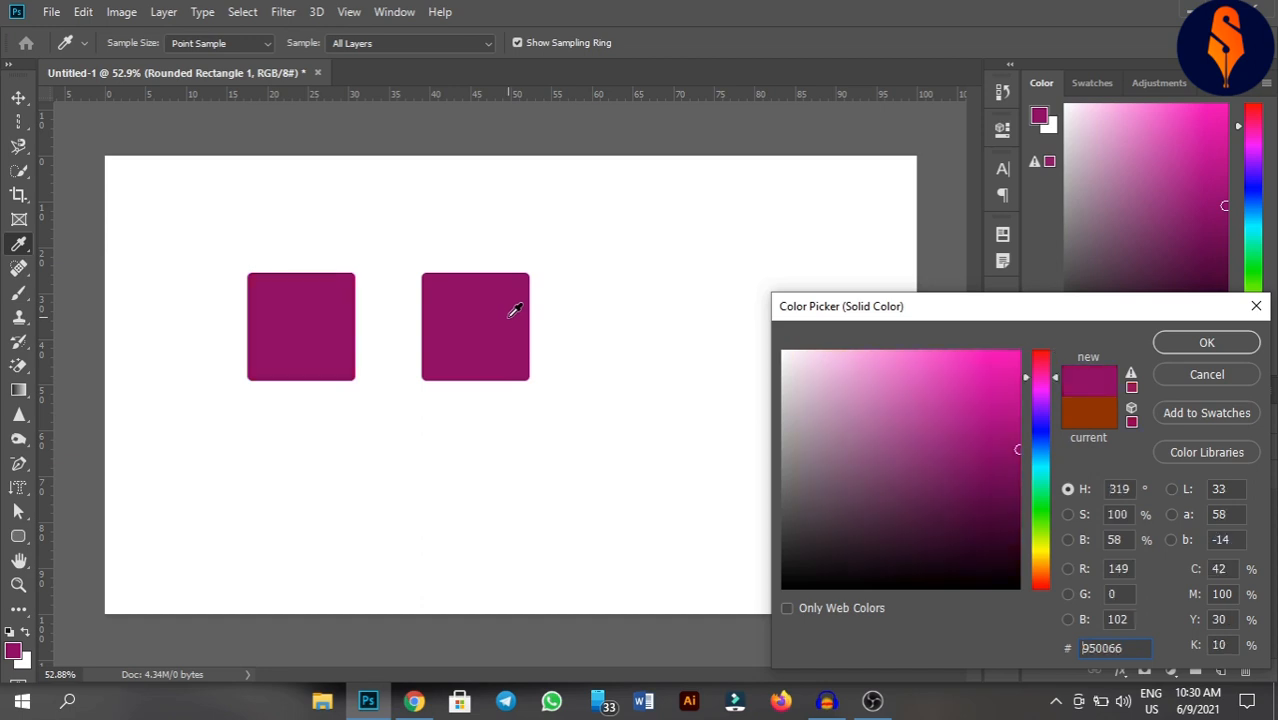
pyautogui.click(1207, 375)
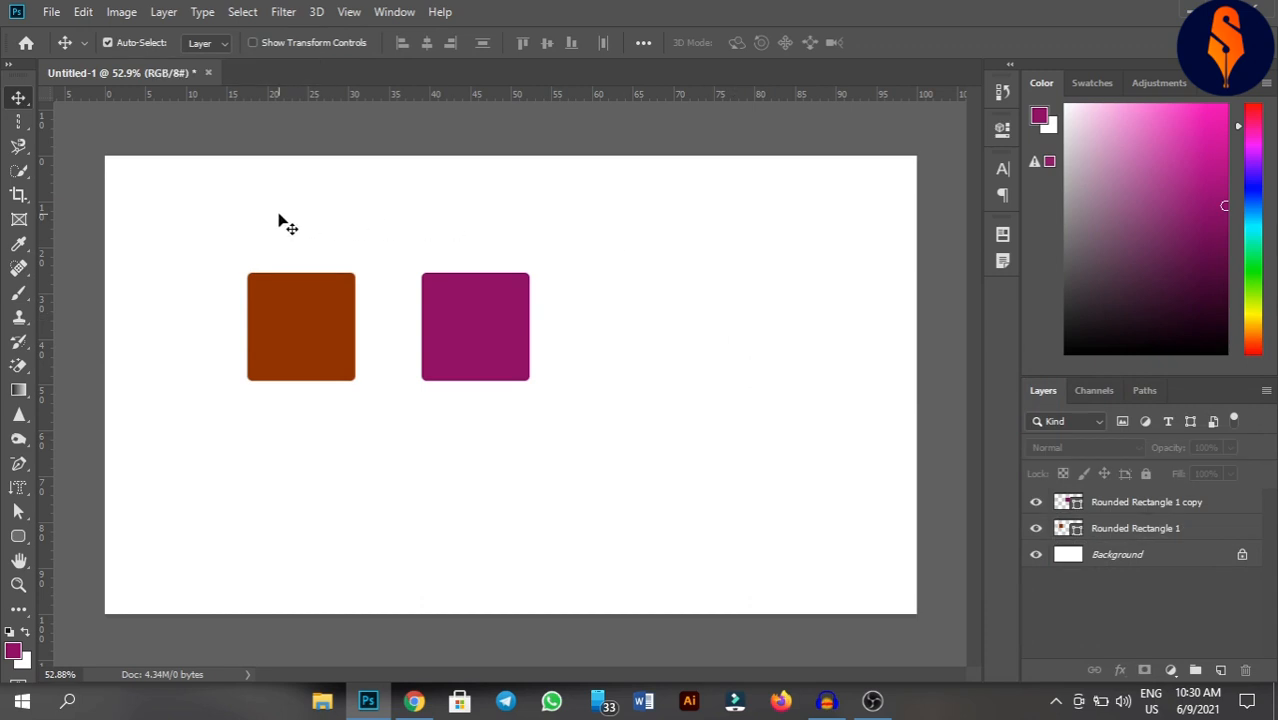
# Delete both rounded rectangles from the canvas
pyautogui.moveTo(279, 222); pyautogui.dragTo(660, 413)
pyautogui.press('Delete')
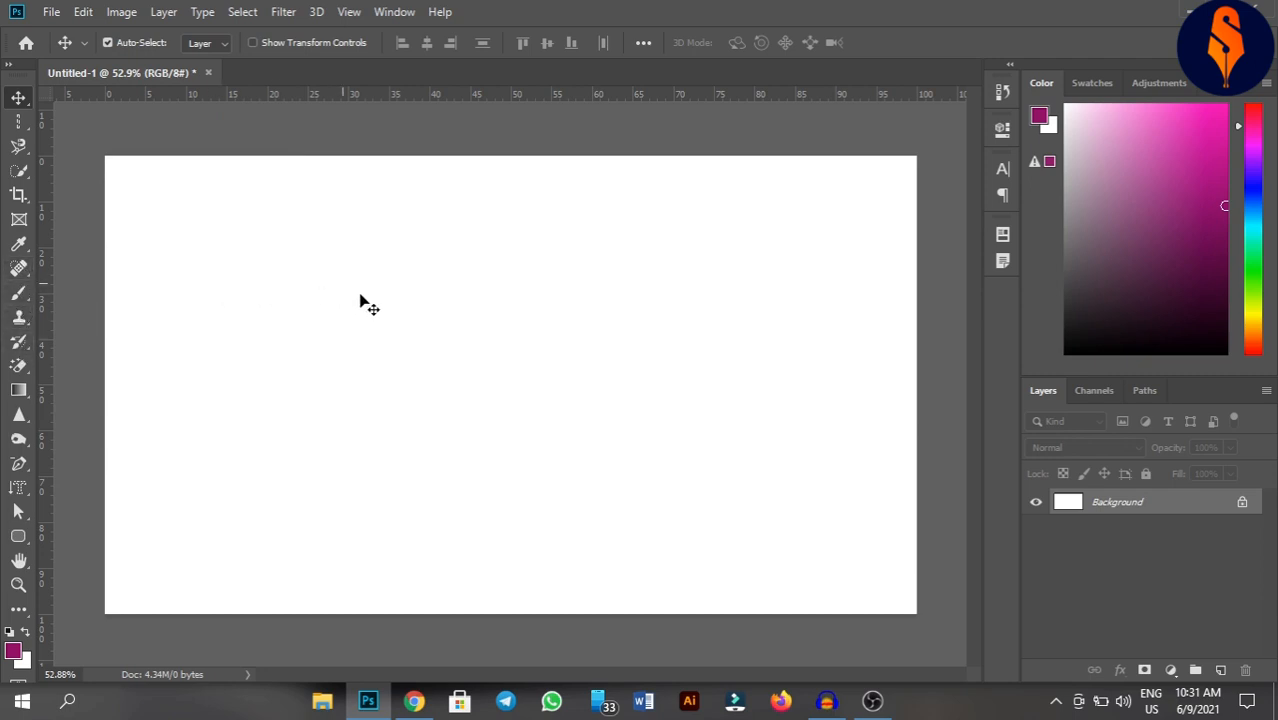
# Paste the copied Ps logo image onto the canvas and move it slightly left of centre
pyautogui.click(18, 368)
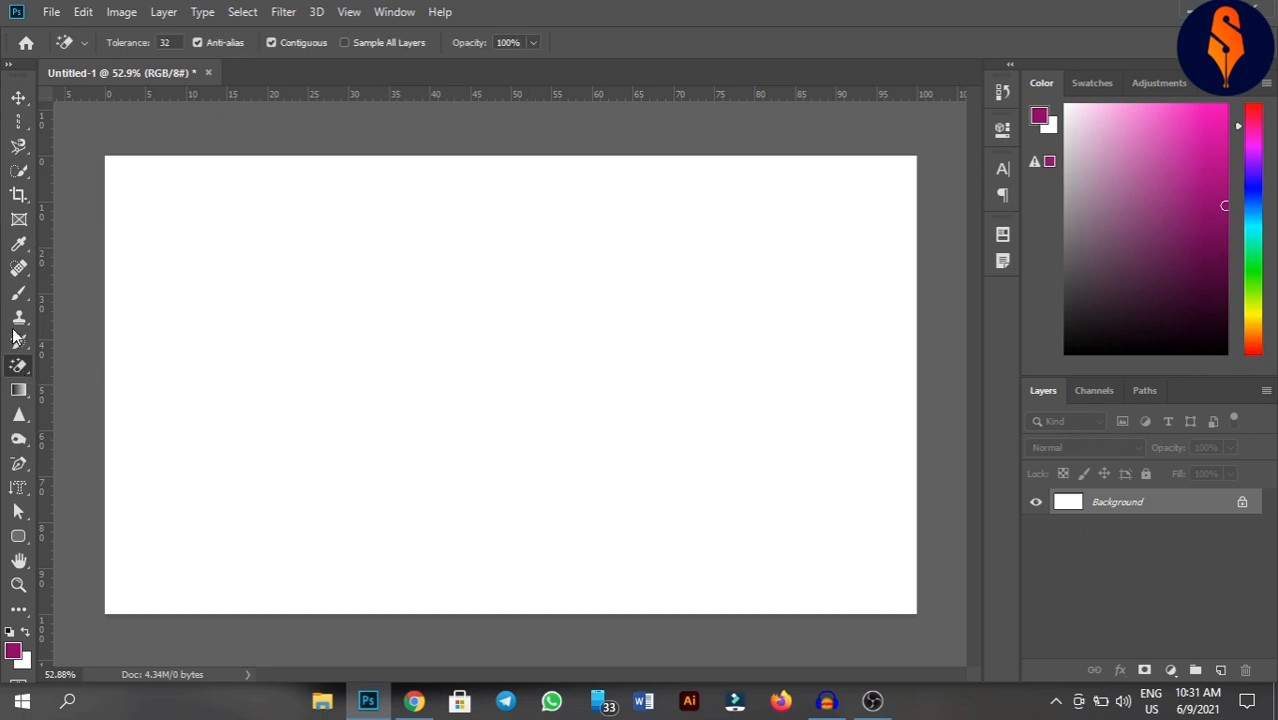
pyautogui.hotkey('ctrl', 'v')
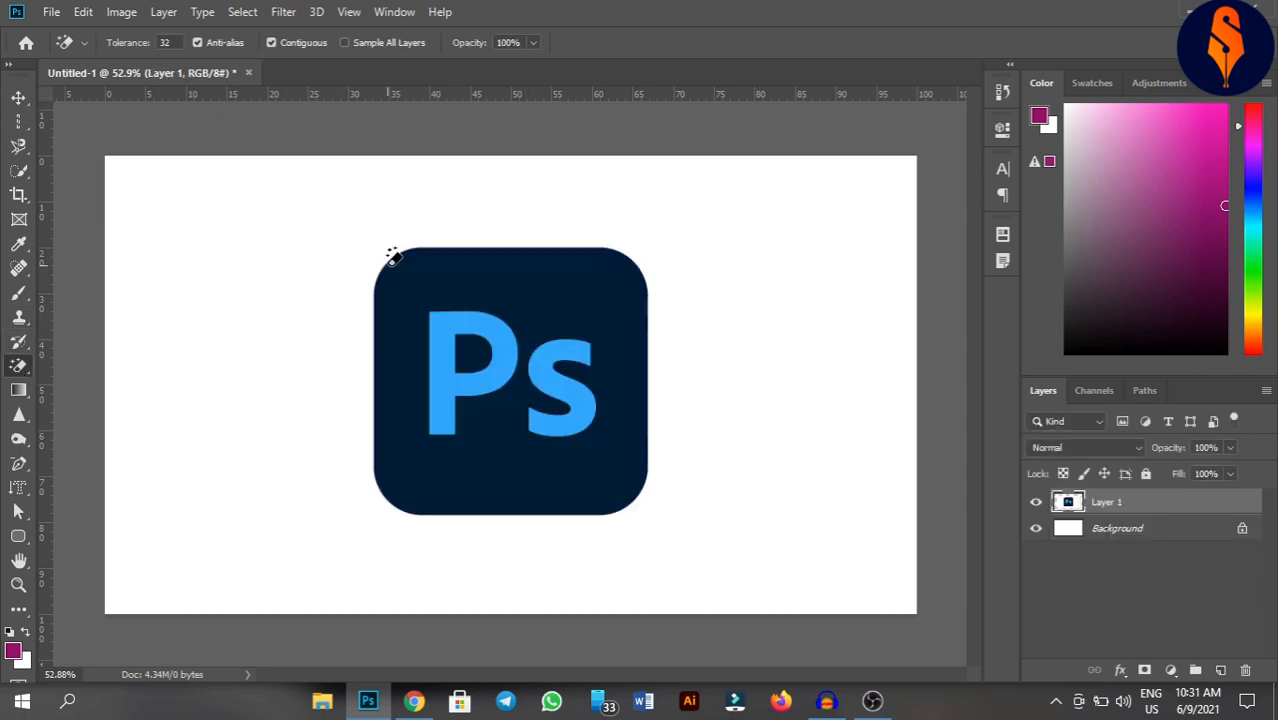
pyautogui.click(18, 97)
pyautogui.moveTo(515, 358)
pyautogui.mouseDown()
pyautogui.moveTo(495, 355)
pyautogui.moveTo(532, 361)
pyautogui.mouseUp()
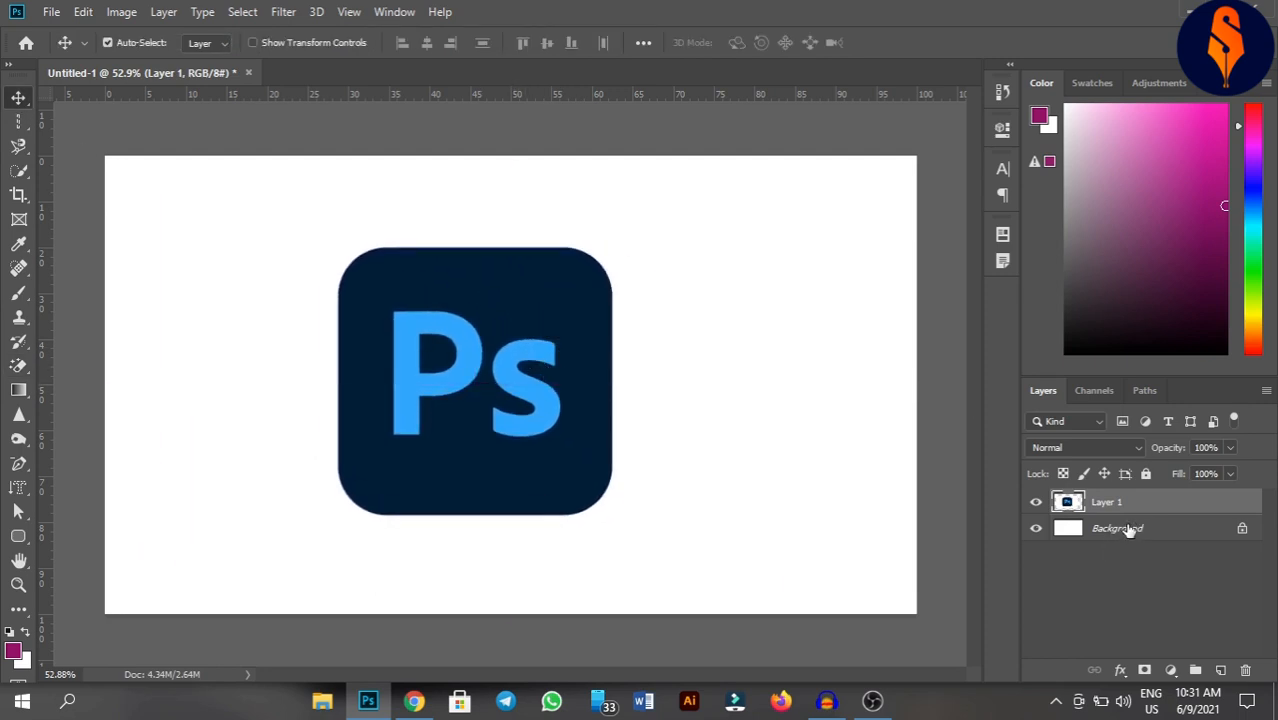
# Add a magenta Solid Color fill layer above the Background and beneath the Ps logo layer
pyautogui.click(1128, 530)
pyautogui.click(1171, 670)
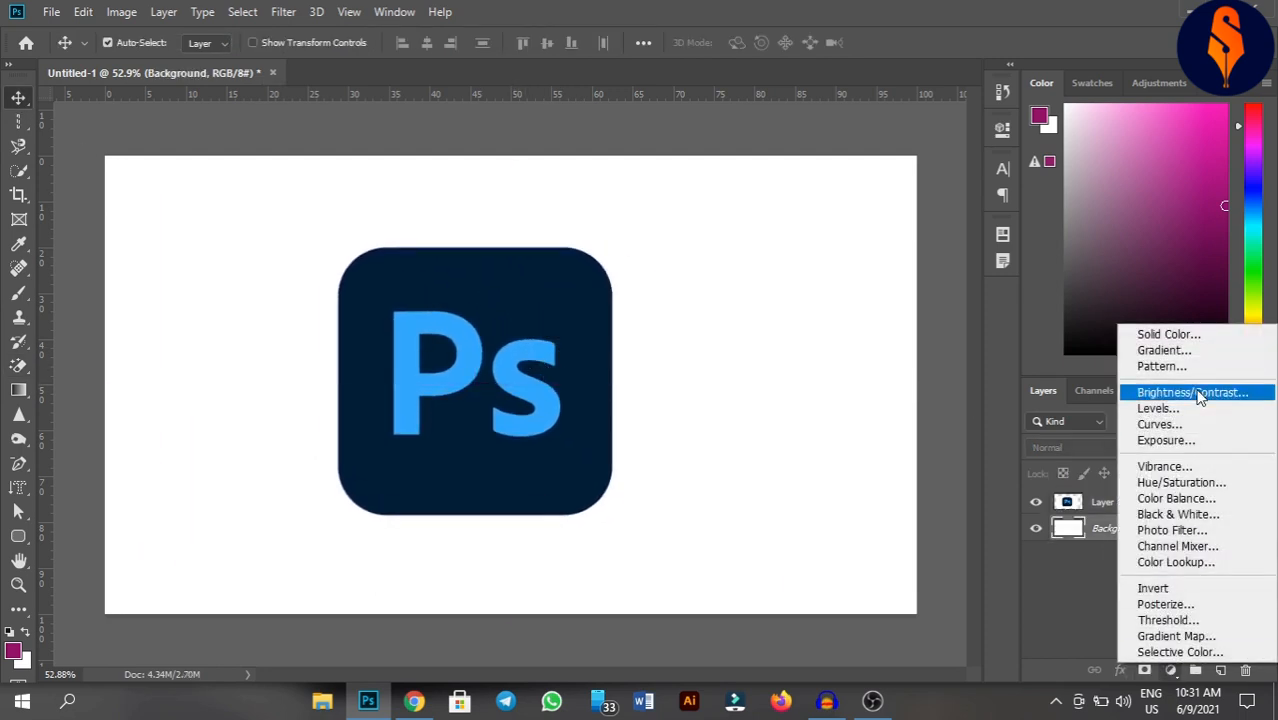
pyautogui.click(1168, 334)
pyautogui.click(1178, 339)
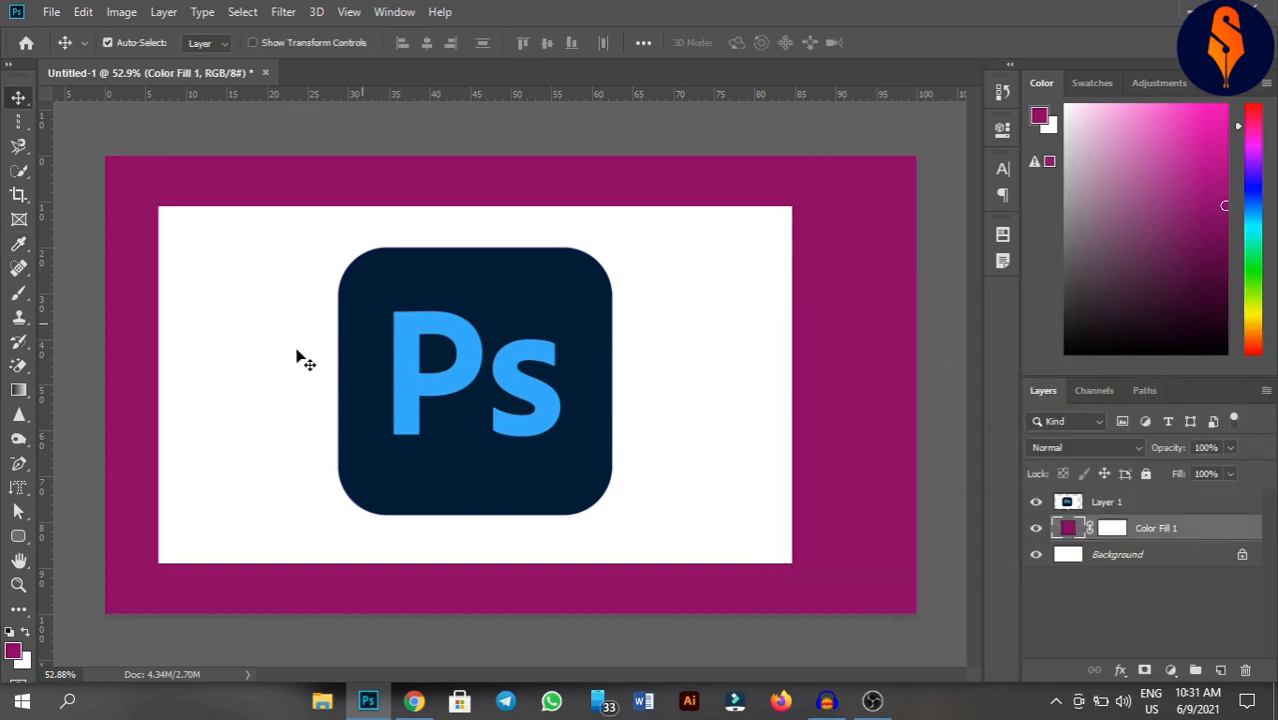
# Try erasing the white area around the Ps logo on Layer 1 with the size 175 Eraser, and undo the erasing
pyautogui.click(18, 366)
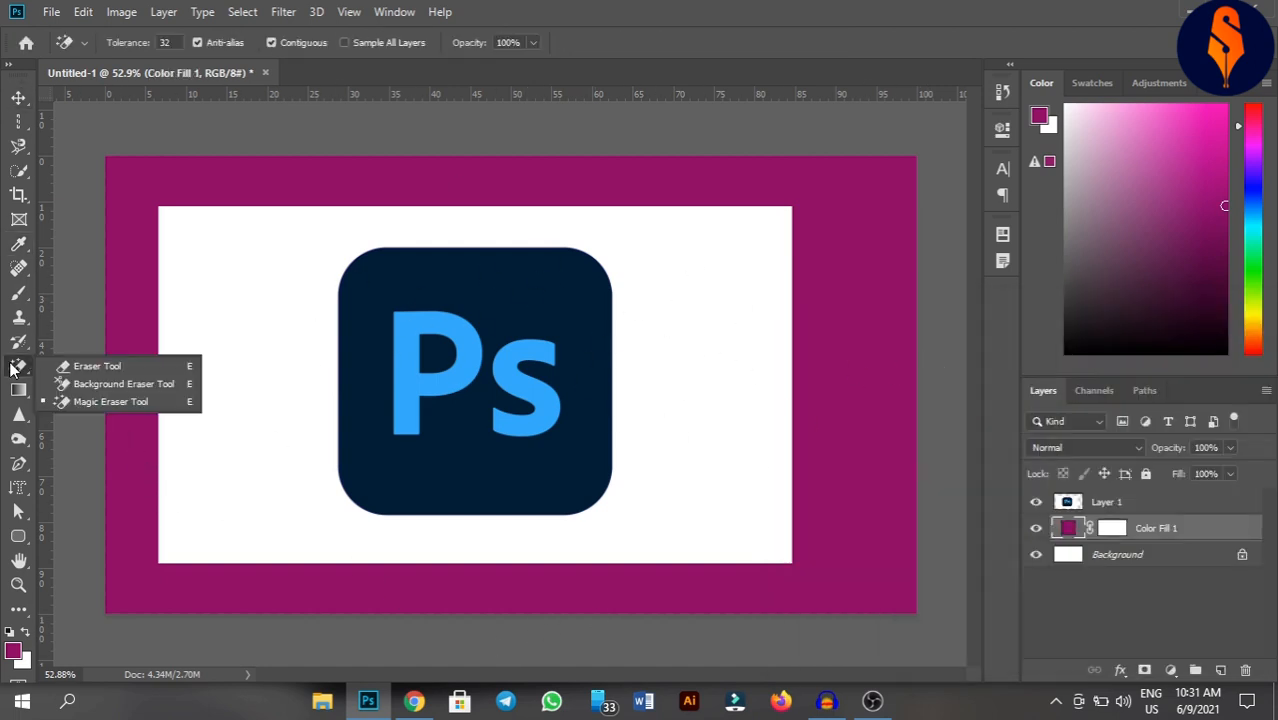
pyautogui.click(97, 366)
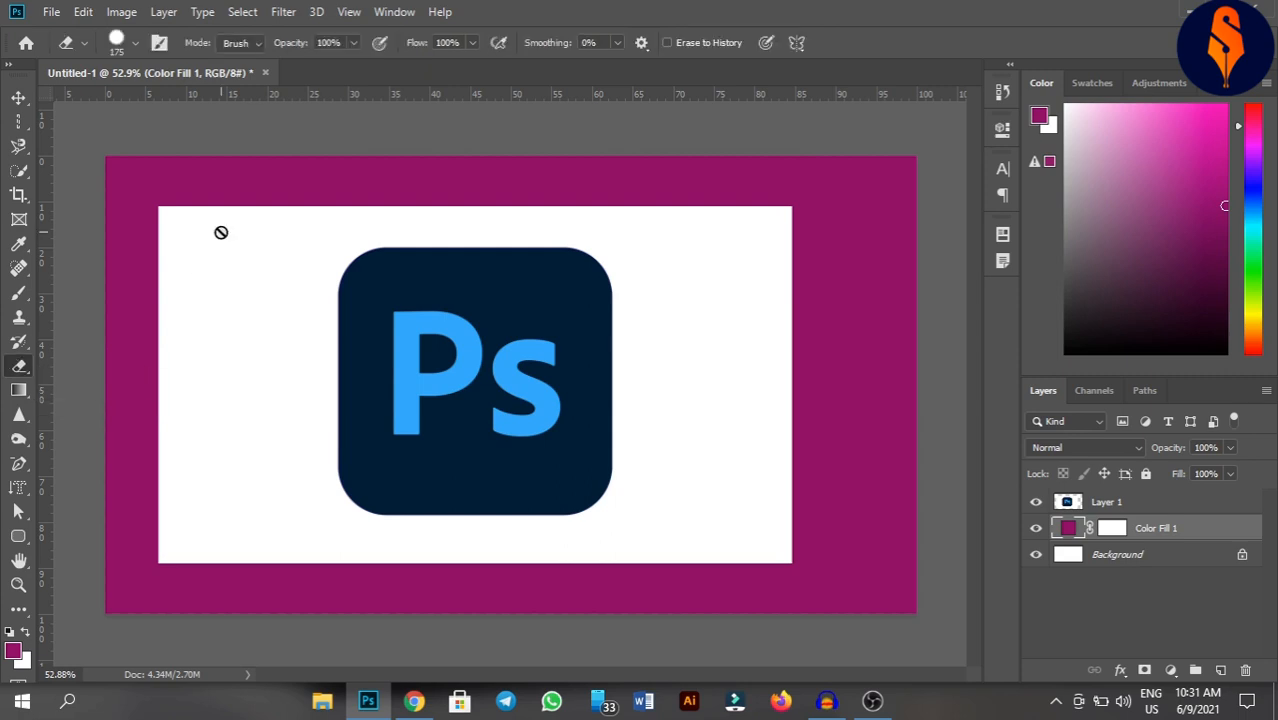
pyautogui.click(1106, 502)
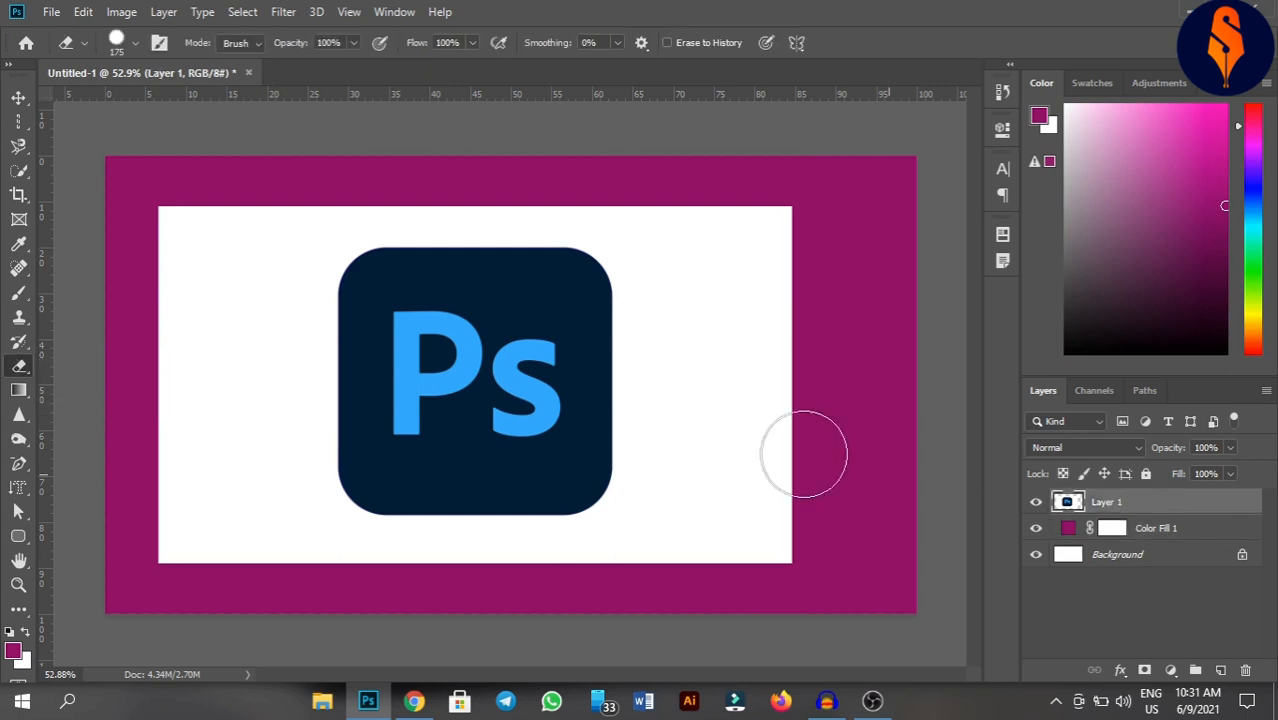
pyautogui.moveTo(260, 263)
pyautogui.mouseDown()
pyautogui.moveTo(240, 495)
pyautogui.moveTo(190, 255)
pyautogui.moveTo(200, 520)
pyautogui.moveTo(228, 215)
pyautogui.moveTo(251, 203)
pyautogui.moveTo(597, 203)
pyautogui.moveTo(659, 279)
pyautogui.moveTo(655, 478)
pyautogui.moveTo(638, 530)
pyautogui.moveTo(327, 583)
pyautogui.moveTo(265, 545)
pyautogui.moveTo(312, 488)
pyautogui.moveTo(272, 393)
pyautogui.moveTo(275, 280)
pyautogui.mouseUp()
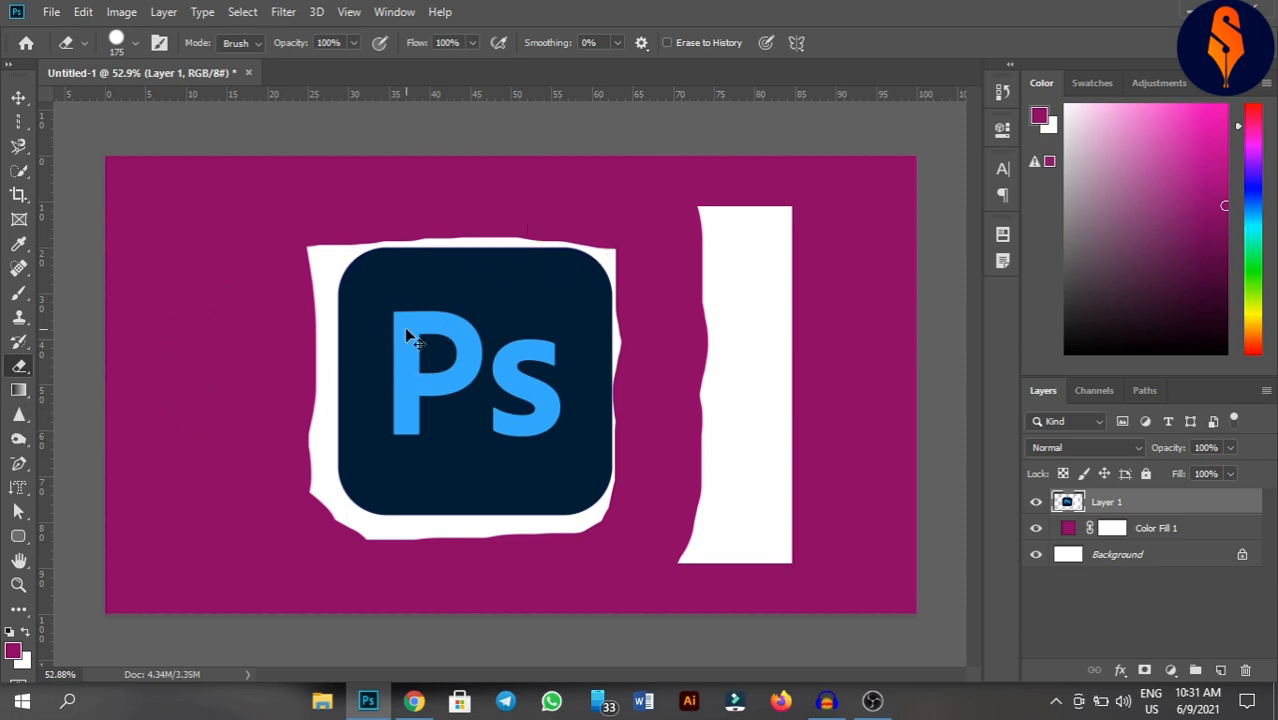
pyautogui.hotkey('ctrl', 'z')
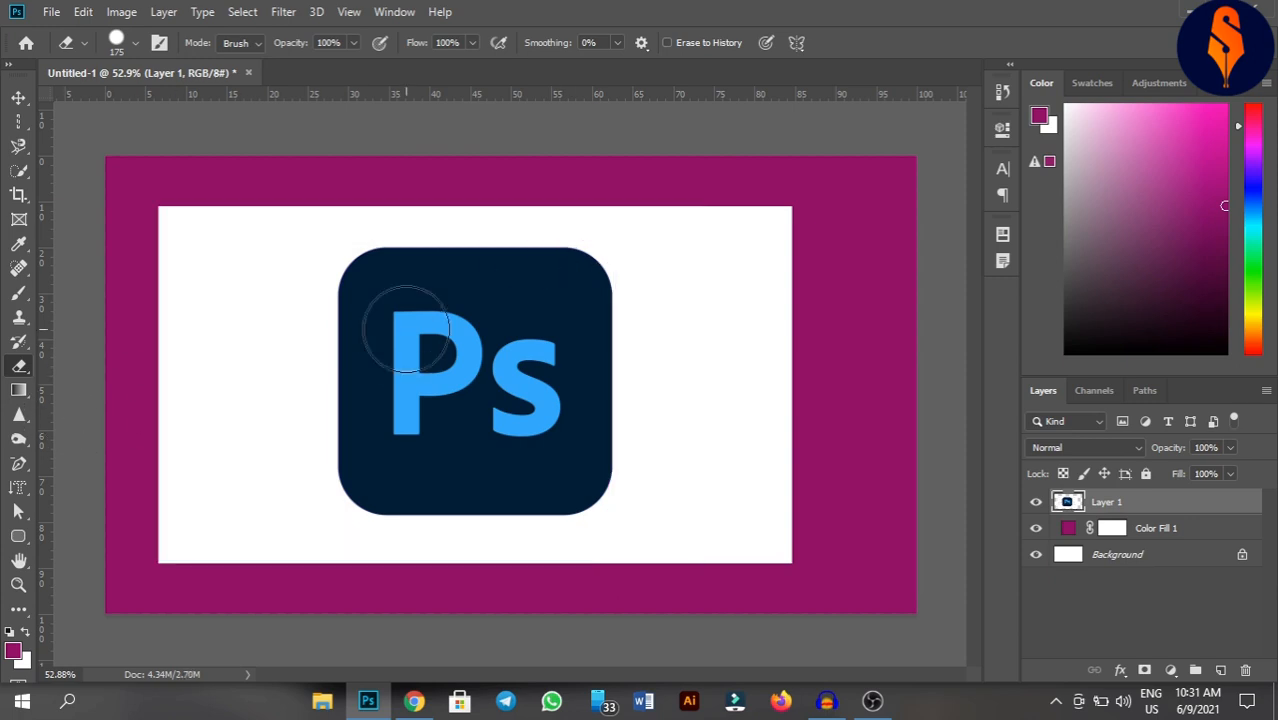
# Try removing the white surround of the Ps logo on Layer 1 with the Magic Eraser at tolerance 32, and undo it
pyautogui.rightClick(20, 368)
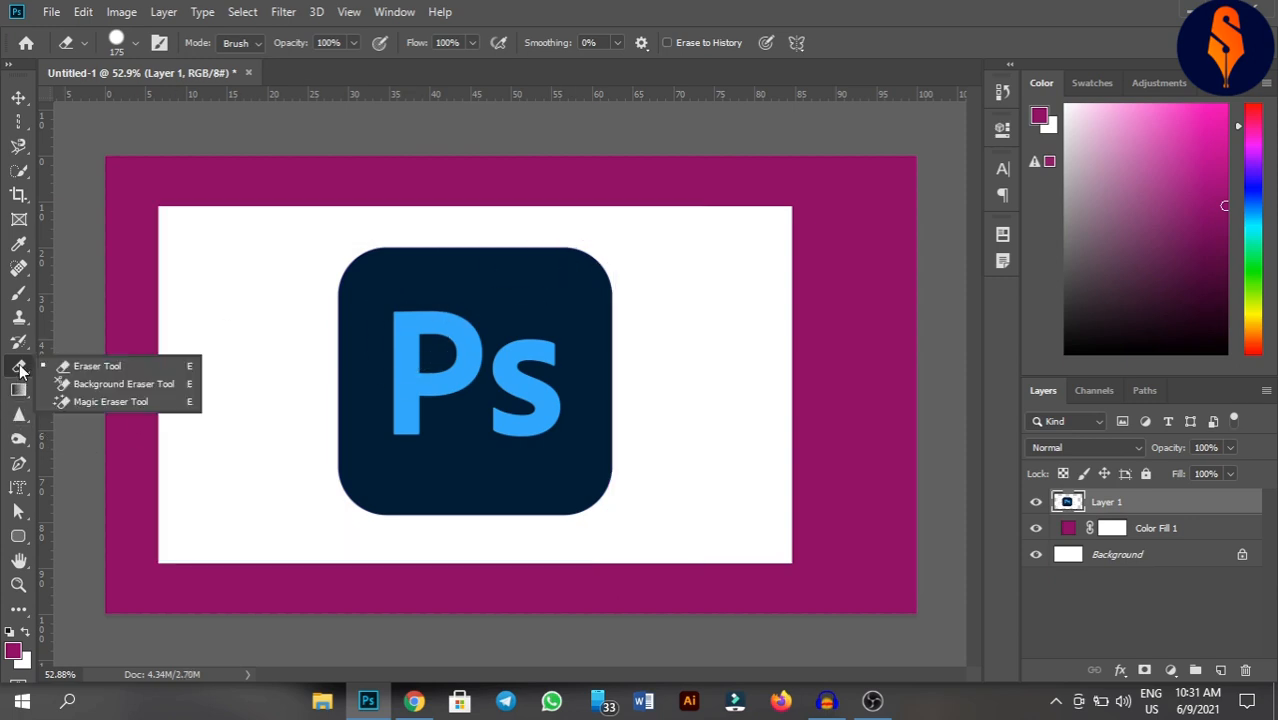
pyautogui.click(109, 401)
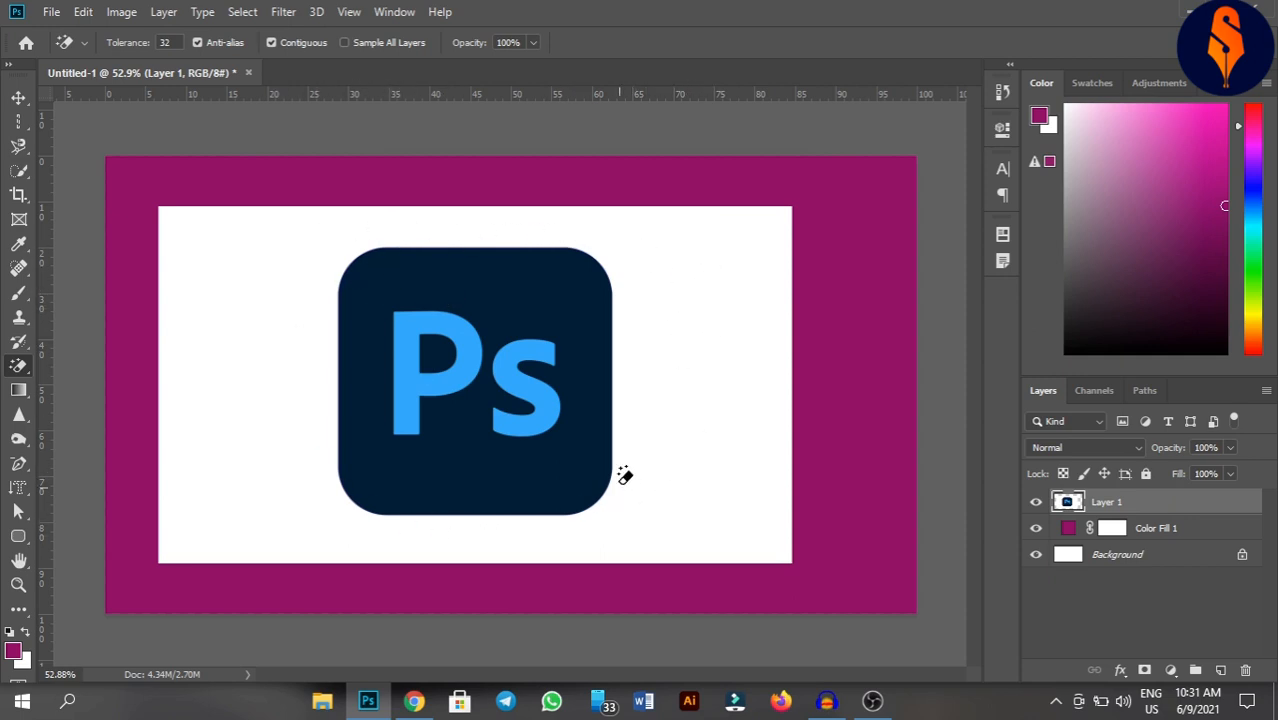
pyautogui.click(724, 239)
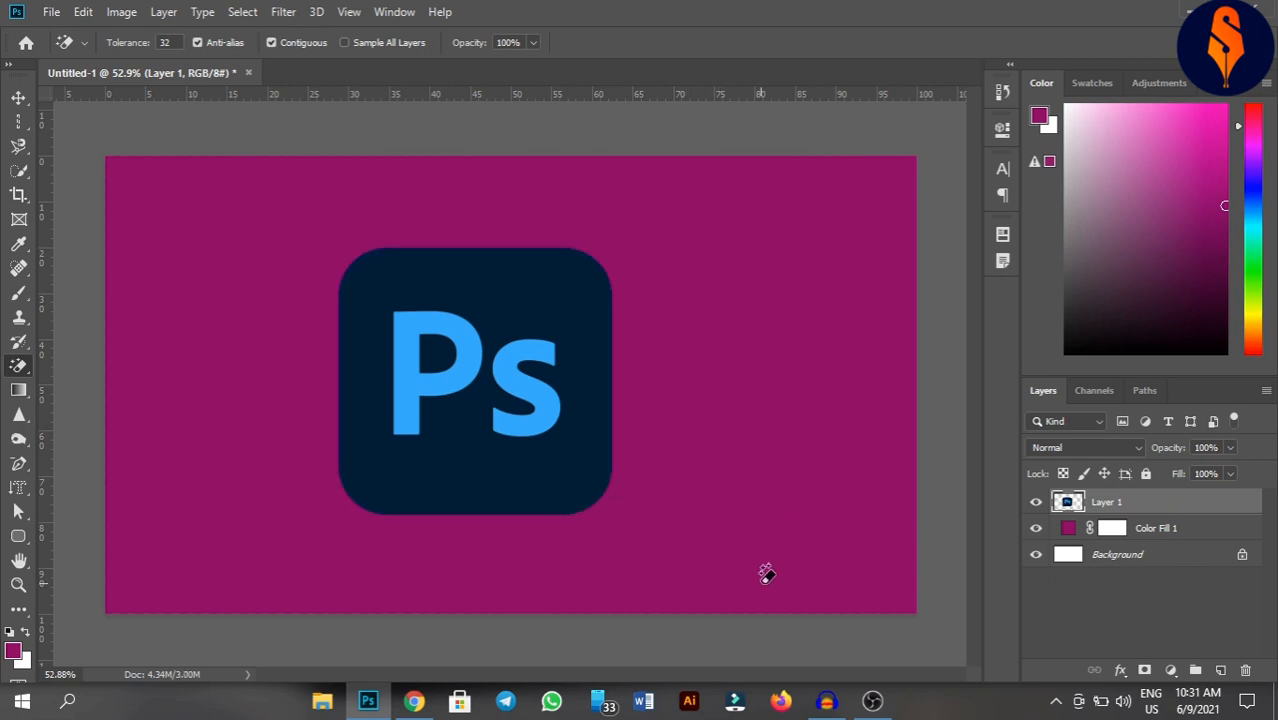
pyautogui.hotkey('ctrl', 'z')
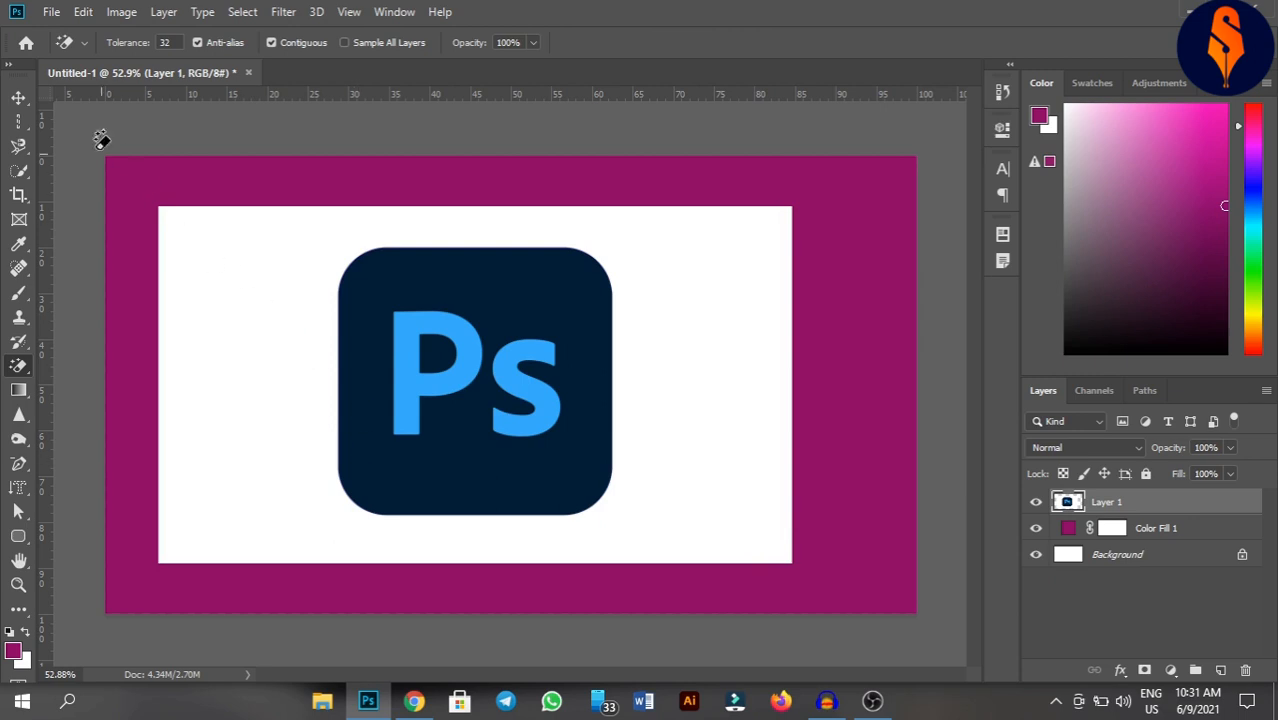
# Delete the Ps logo layer and the Color Fill 1 layer, leaving only the Background
pyautogui.click(19, 98)
pyautogui.click(334, 187)
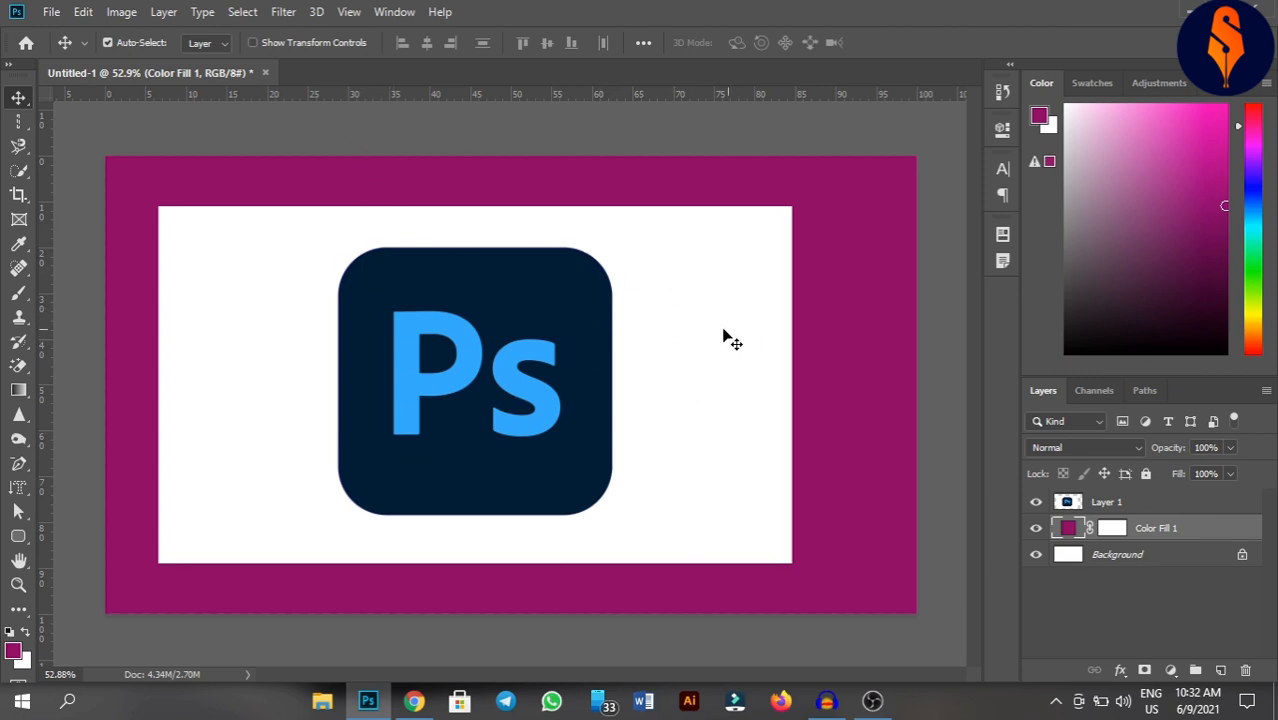
pyautogui.moveTo(600, 338)
pyautogui.mouseDown()
pyautogui.moveTo(591, 354)
pyautogui.moveTo(610, 320)
pyautogui.mouseUp()
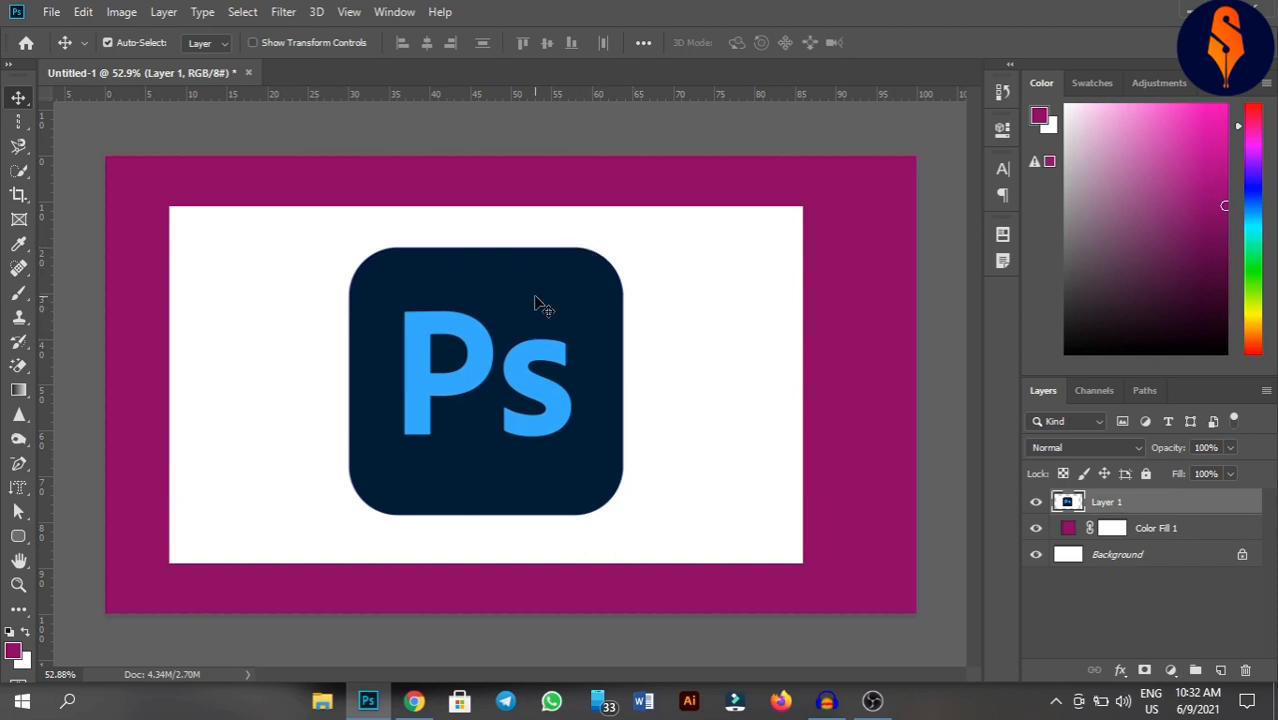
pyautogui.press('Delete')
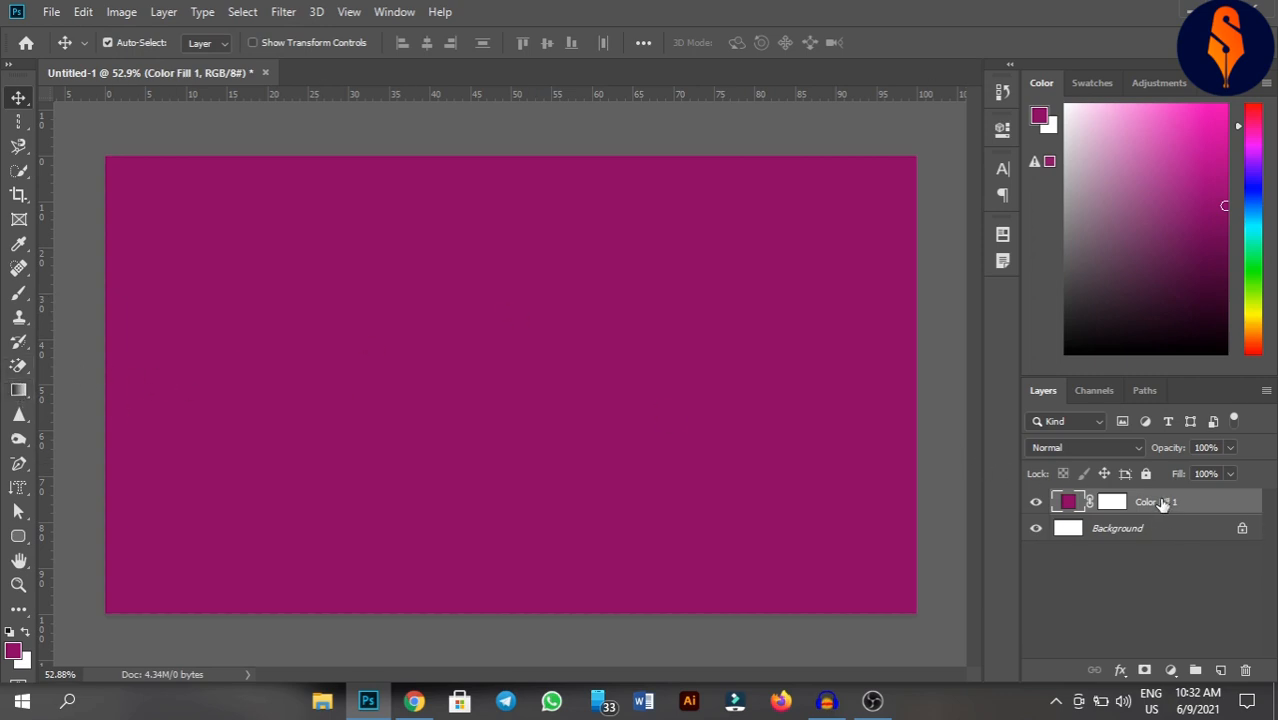
pyautogui.press('Delete')
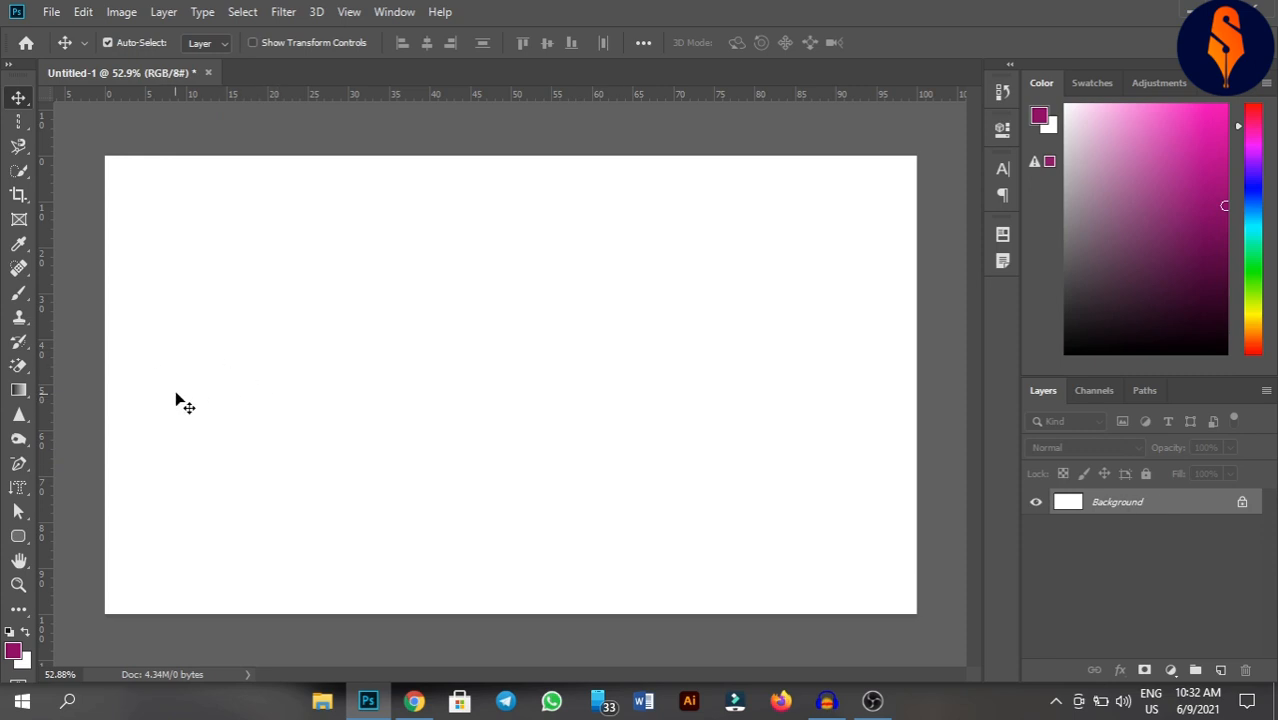
# Try the magenta-to-pink linear gradient on the Background in several directions, ending with a vertical one that starts at the lower edge
pyautogui.click(17, 392)
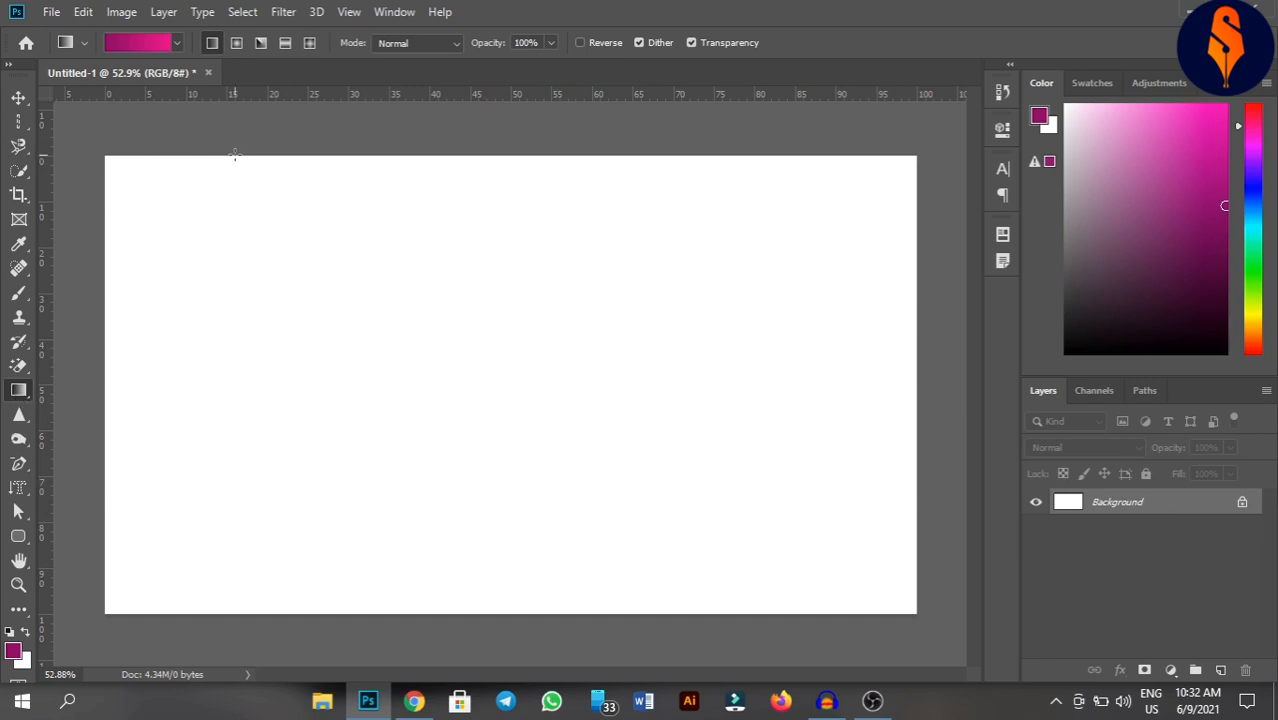
pyautogui.moveTo(234, 155); pyautogui.dragTo(583, 616)
pyautogui.moveTo(846, 397); pyautogui.dragTo(320, 300)
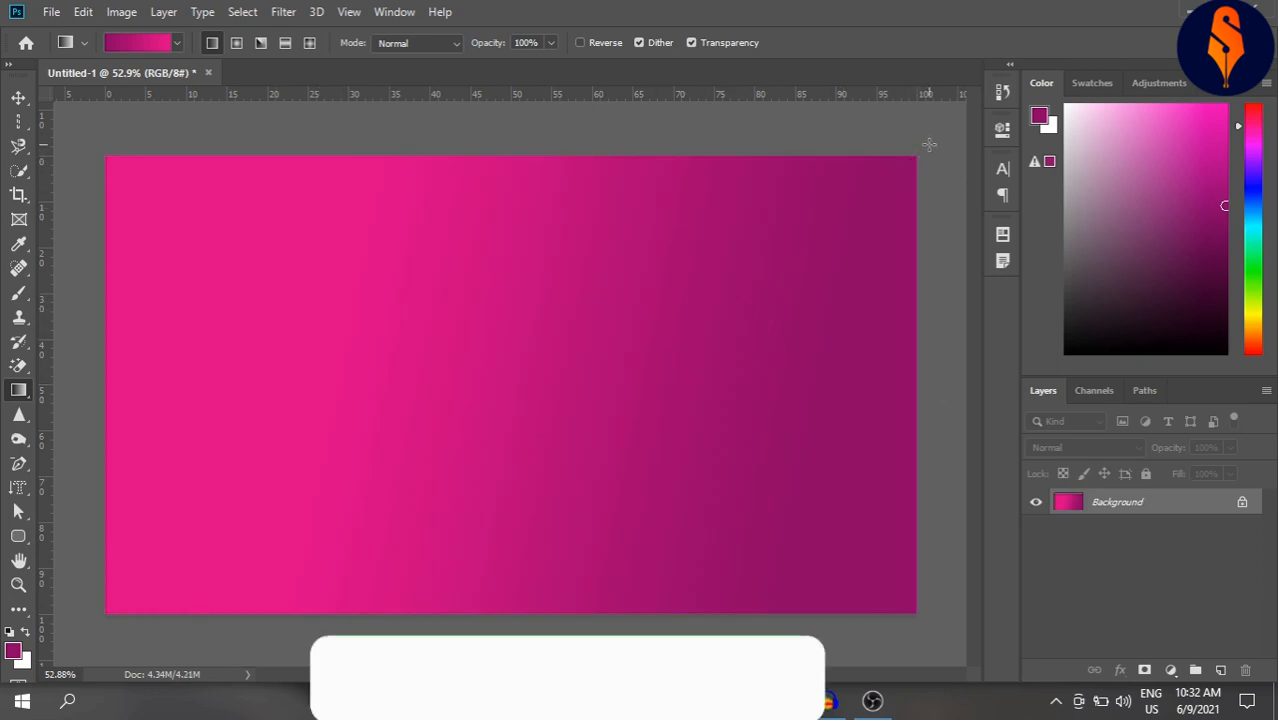
pyautogui.moveTo(915, 160); pyautogui.dragTo(583, 385)
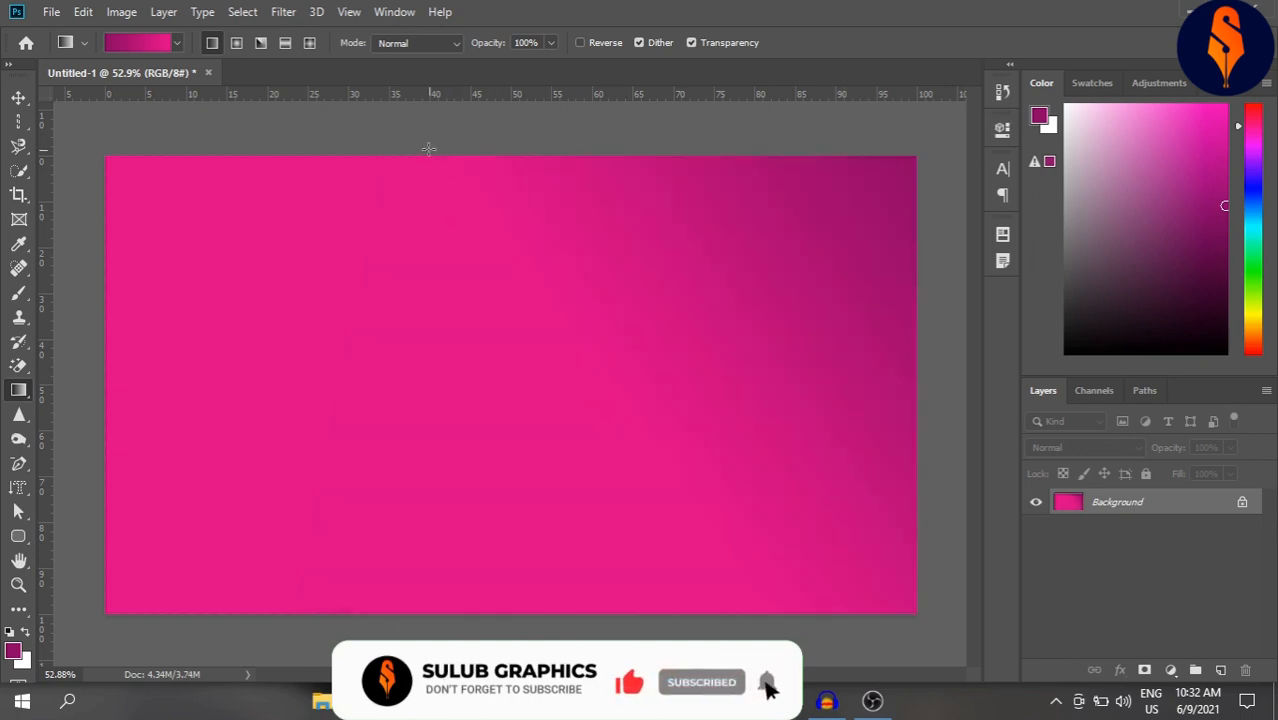
pyautogui.moveTo(581, 335); pyautogui.dragTo(582, 337)
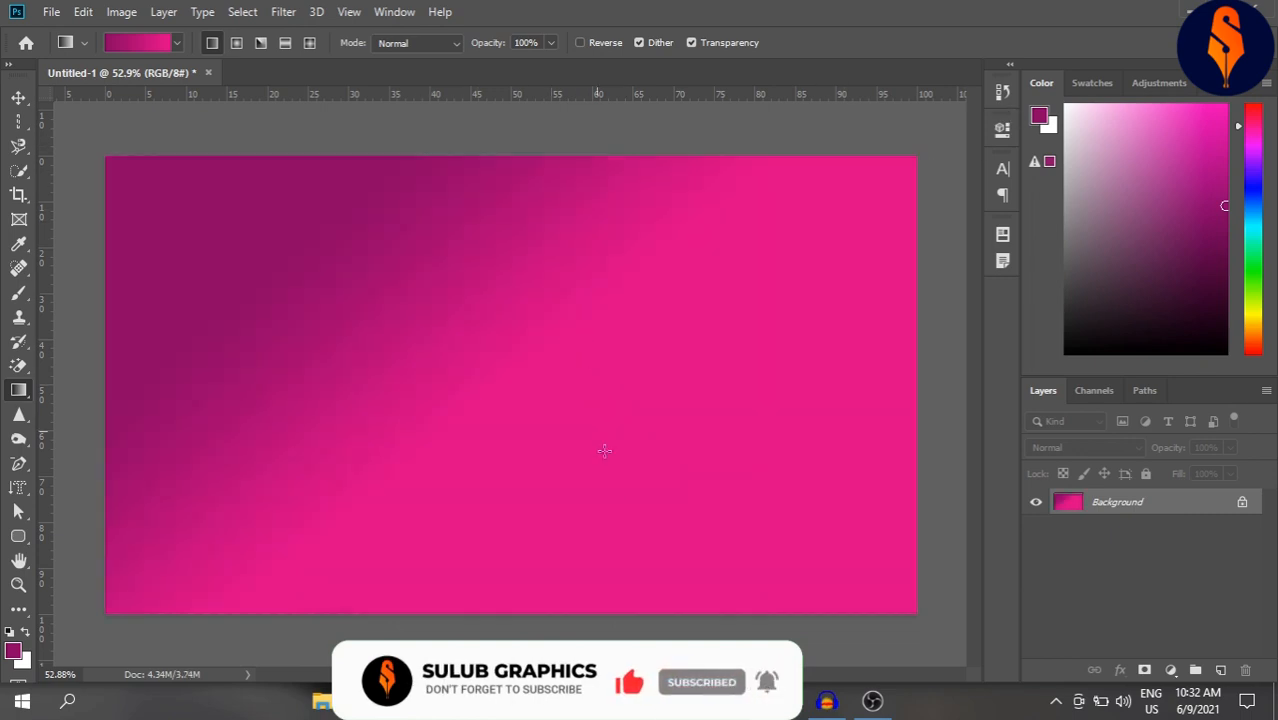
pyautogui.moveTo(619, 595); pyautogui.dragTo(616, 403)
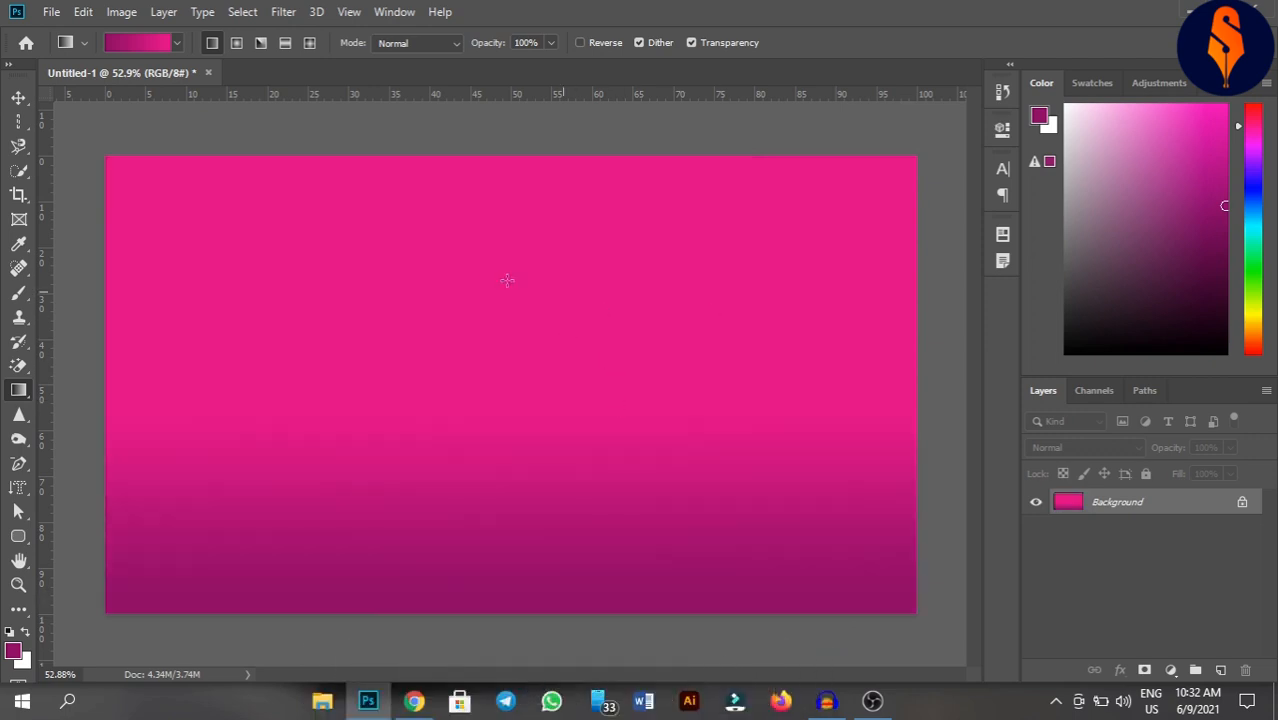
# Undo all the gradient fills on the Background
pyautogui.click(18, 97)
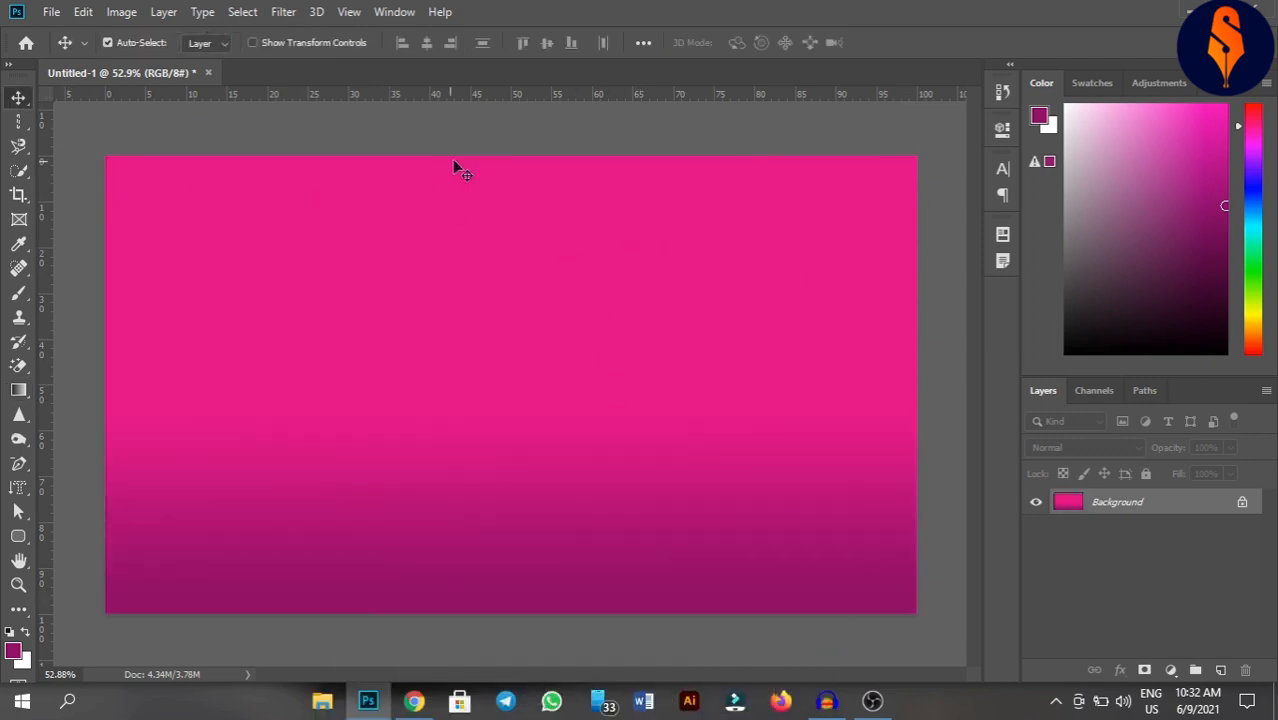
pyautogui.hotkey('ctrl', 'z')
pyautogui.hotkey('ctrl', 'z')
pyautogui.hotkey('ctrl', 'z')
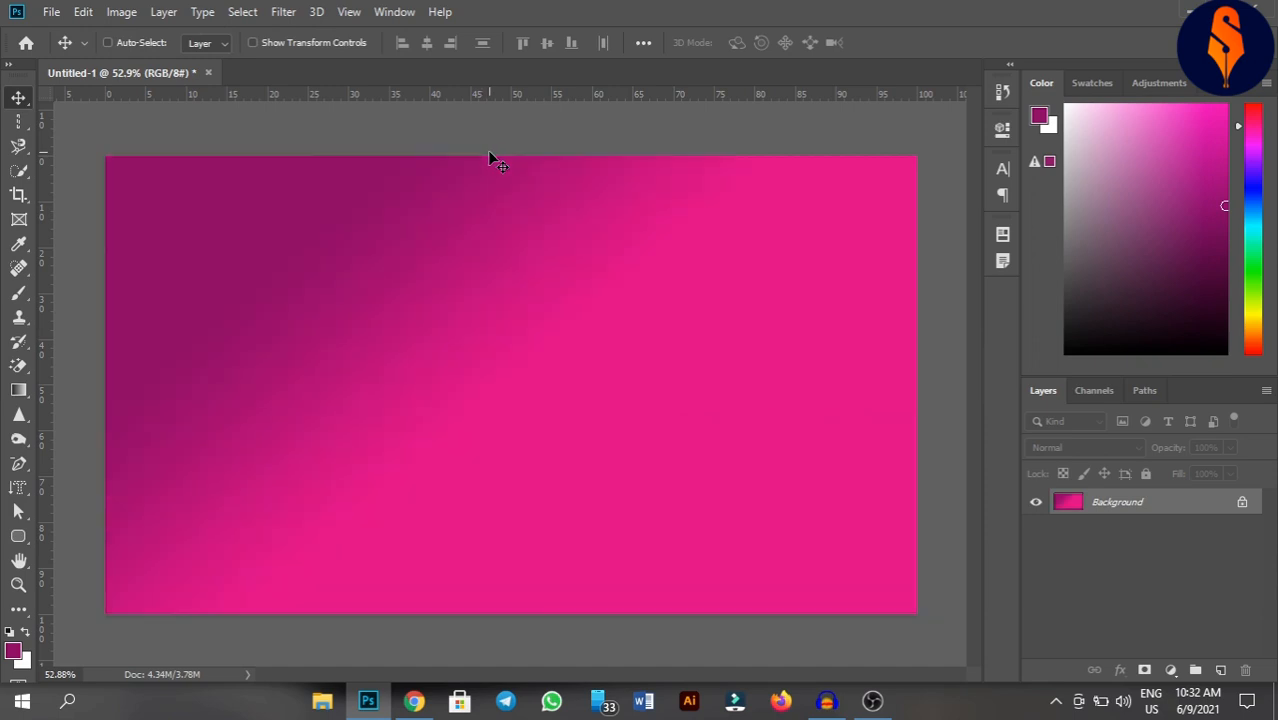
pyautogui.hotkey('ctrl', 'z')
pyautogui.hotkey('ctrl', 'z')
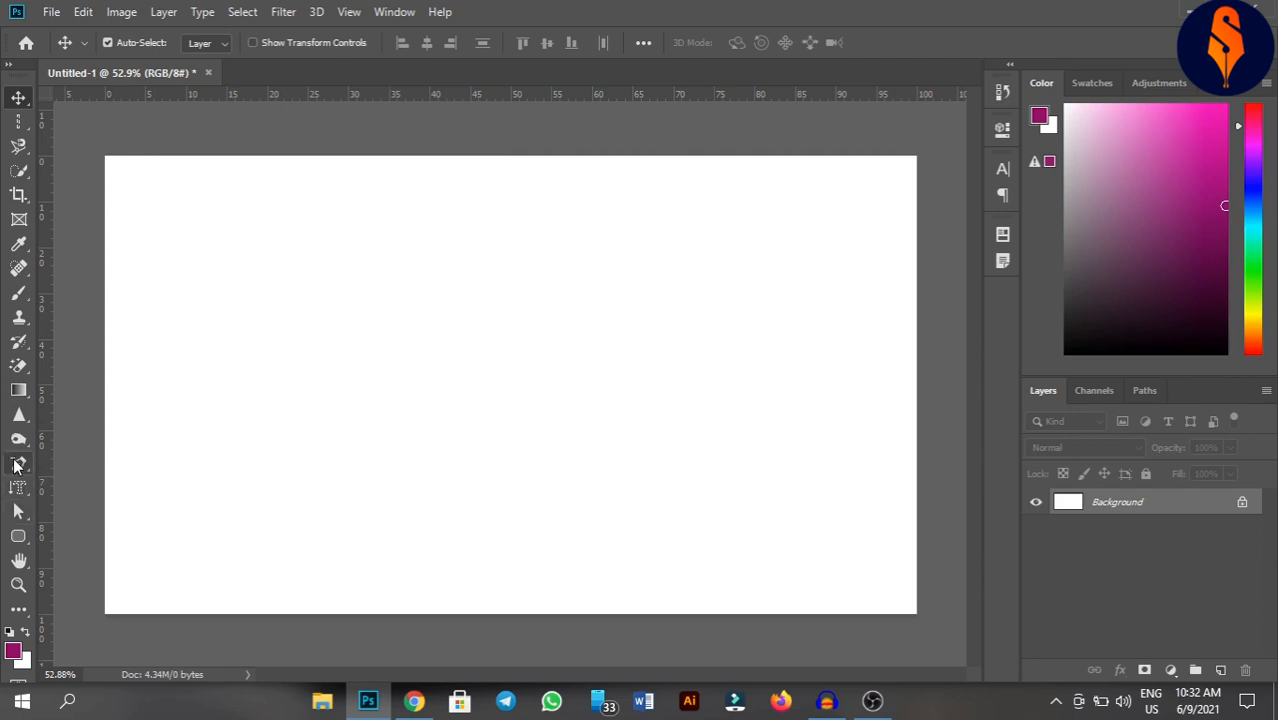
# Try the Pen tool by drawing a filled three-point S-curve about 147 × 614 px mid-canvas, and delete it
pyautogui.rightClick(16, 465)
pyautogui.click(83, 473)
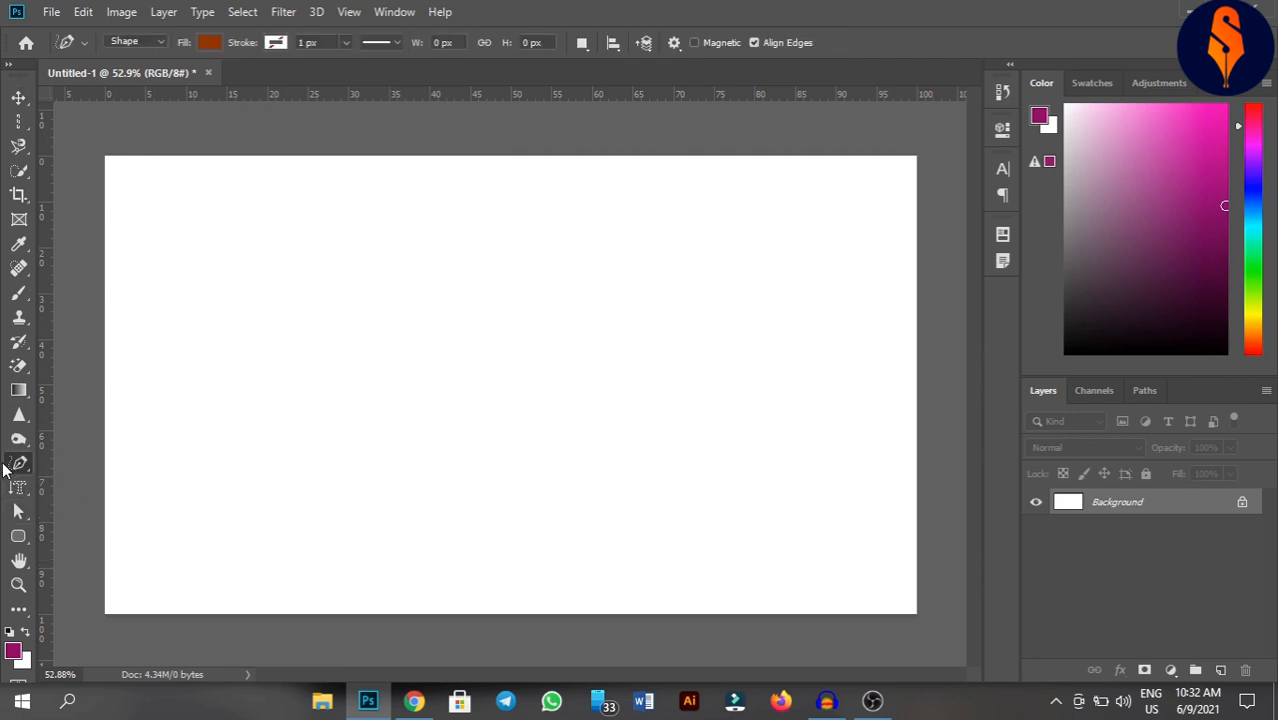
pyautogui.rightClick(14, 466)
pyautogui.click(131, 461)
pyautogui.click(477, 216)
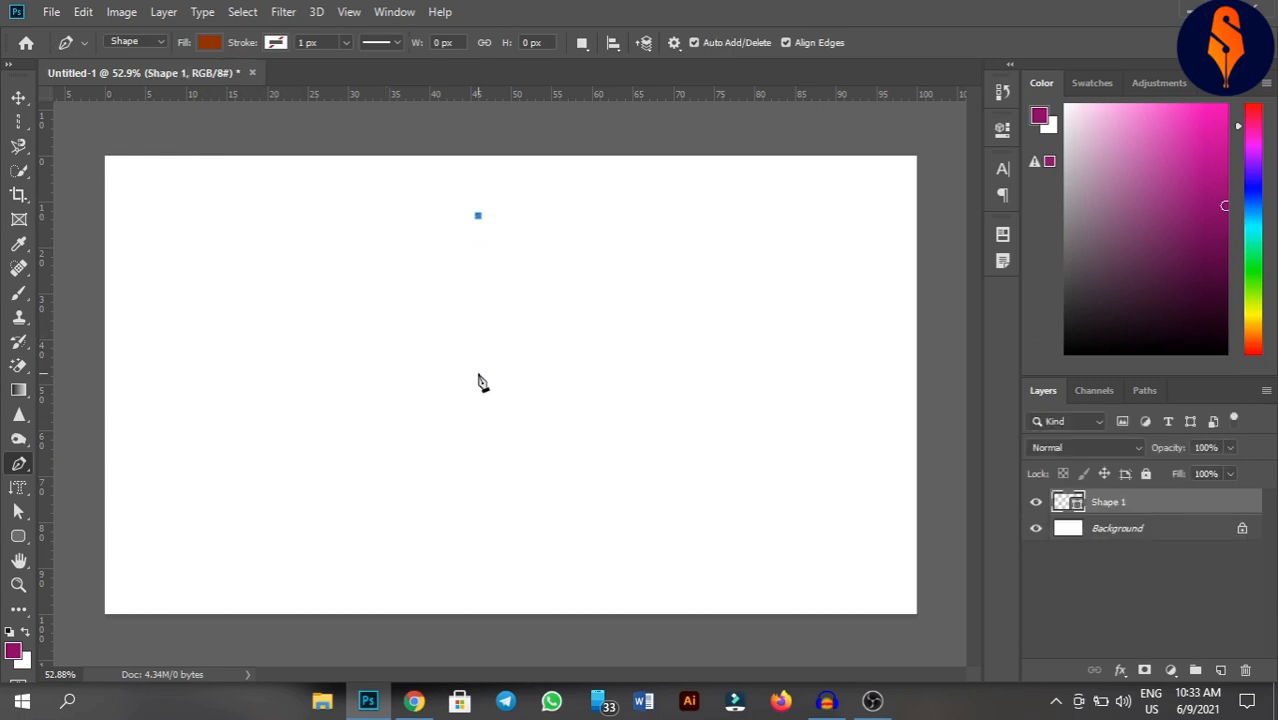
pyautogui.moveTo(477, 372); pyautogui.dragTo(559, 470)
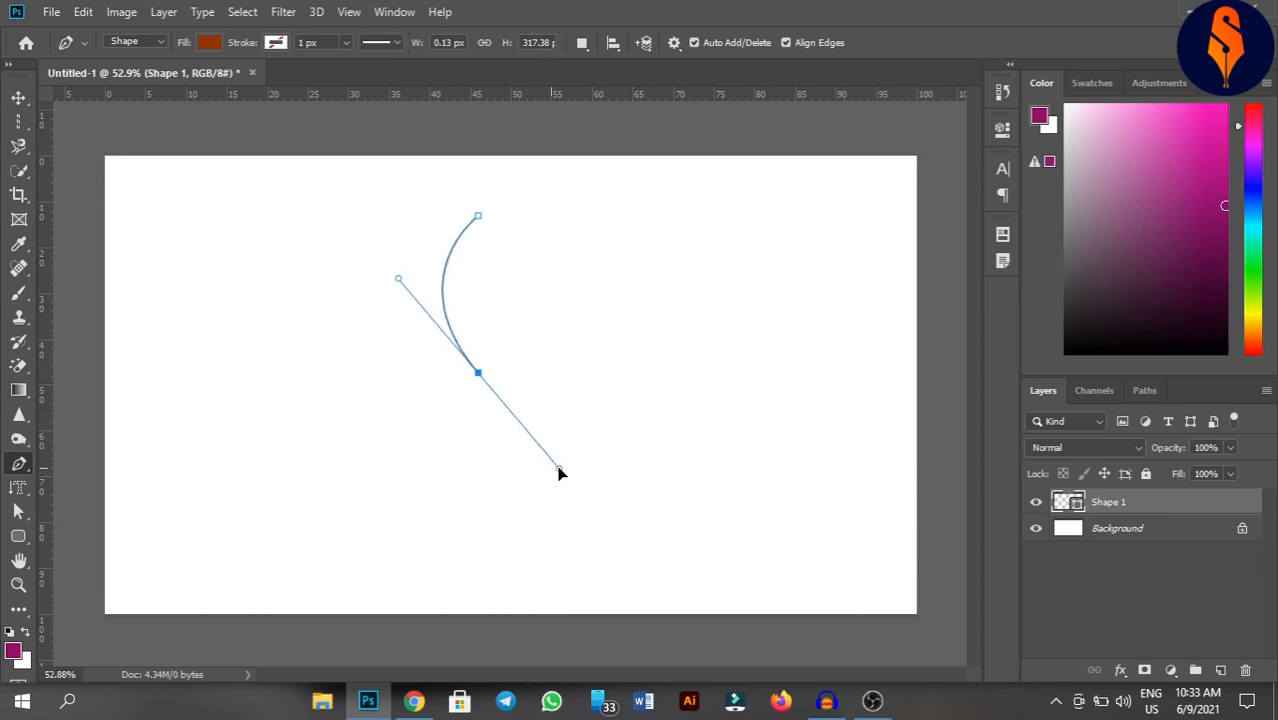
pyautogui.click(478, 521)
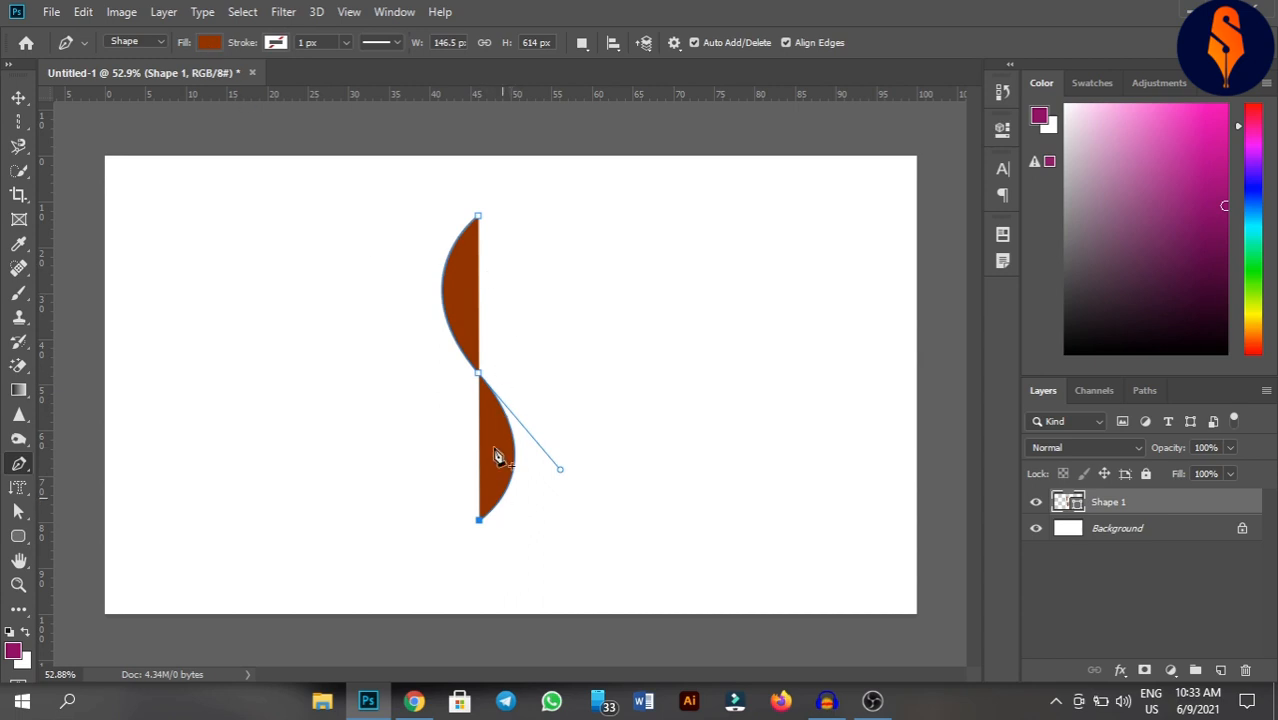
pyautogui.click(18, 97)
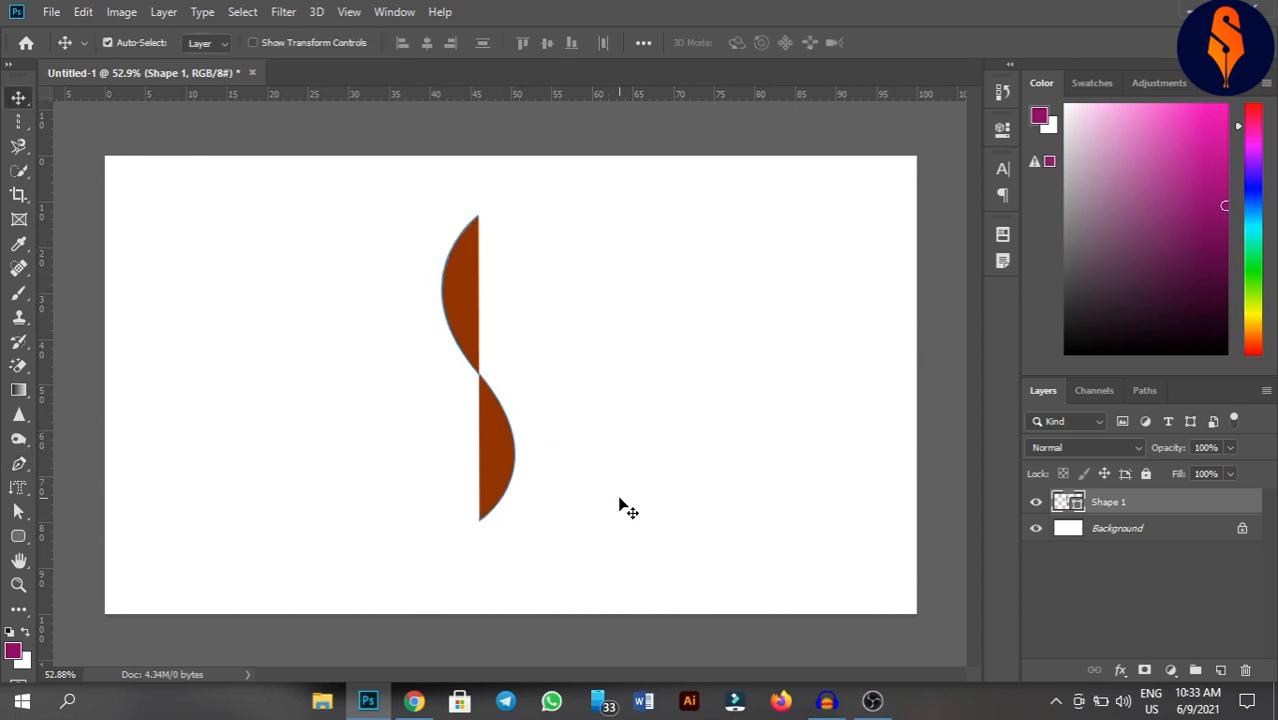
pyautogui.press('Delete')
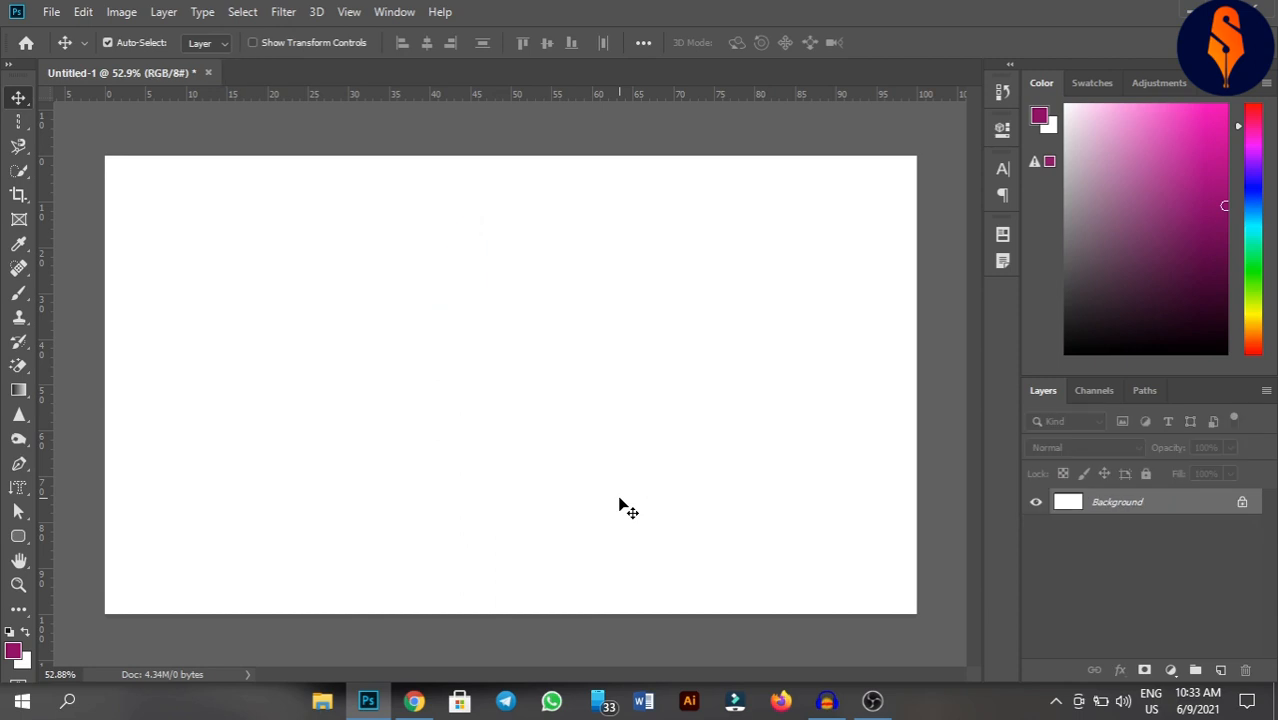
# Try the Freeform Pen tool by drawing a freehand S shape about 593 × 528 px, and delete it
pyautogui.click(18, 464)
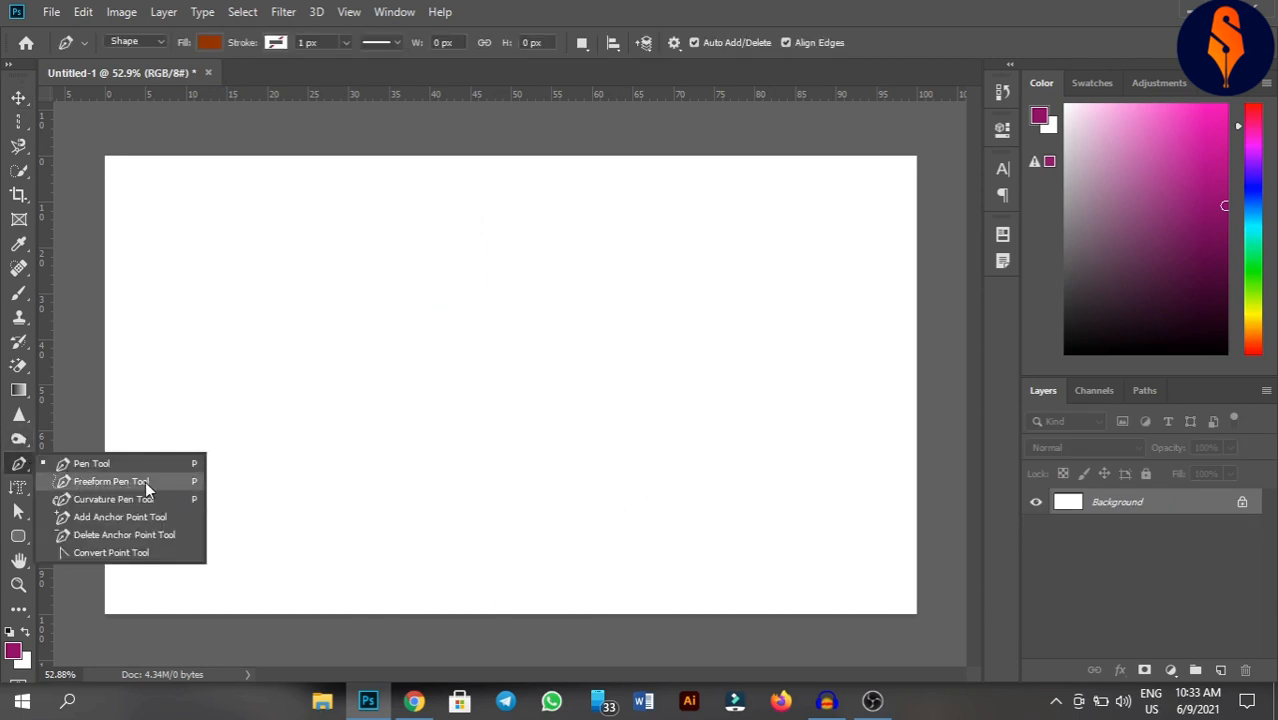
pyautogui.click(145, 481)
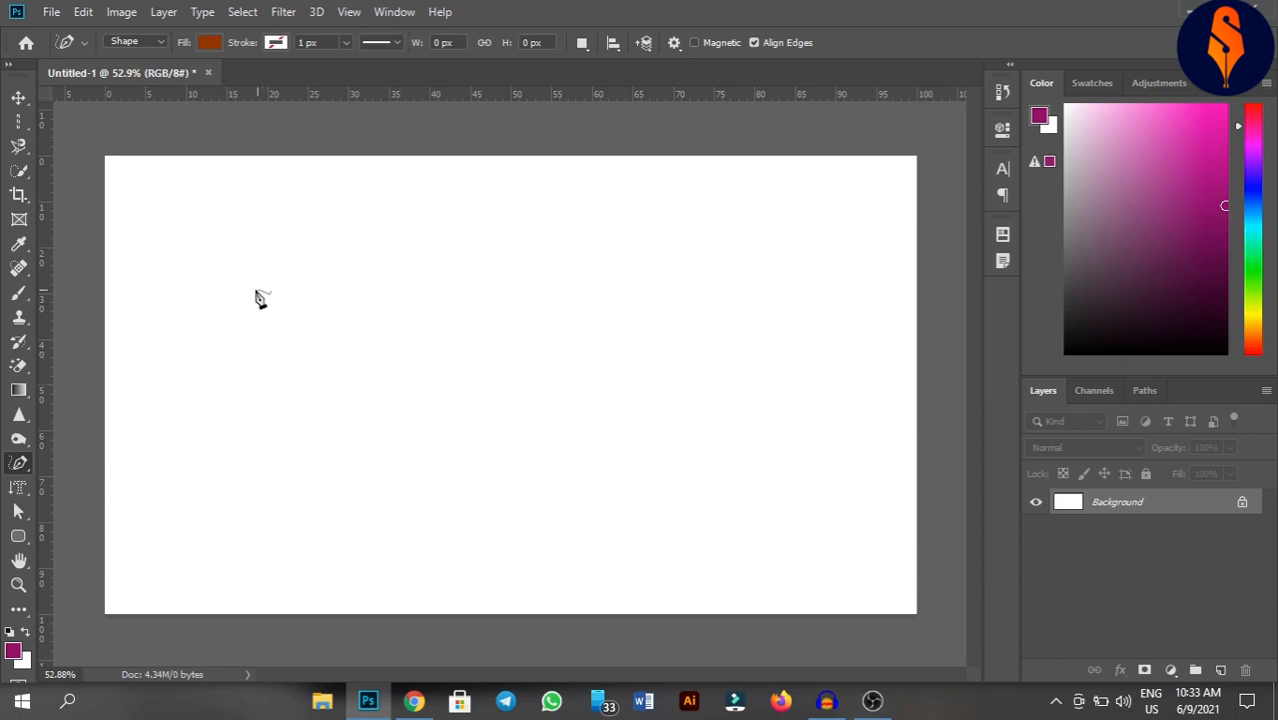
pyautogui.moveTo(543, 232)
pyautogui.mouseDown()
pyautogui.moveTo(386, 232)
pyautogui.moveTo(392, 318)
pyautogui.moveTo(579, 358)
pyautogui.moveTo(655, 456)
pyautogui.moveTo(379, 487)
pyautogui.mouseUp()
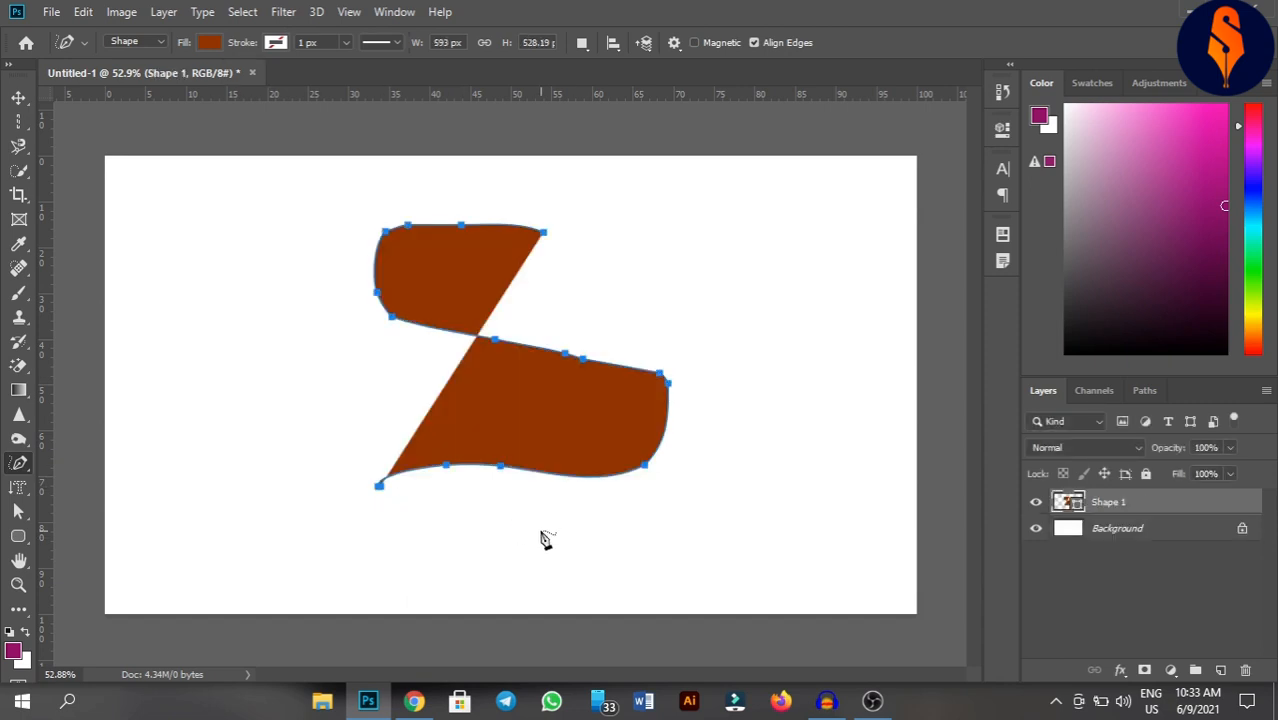
pyautogui.click(18, 97)
pyautogui.moveTo(298, 197); pyautogui.dragTo(670, 521)
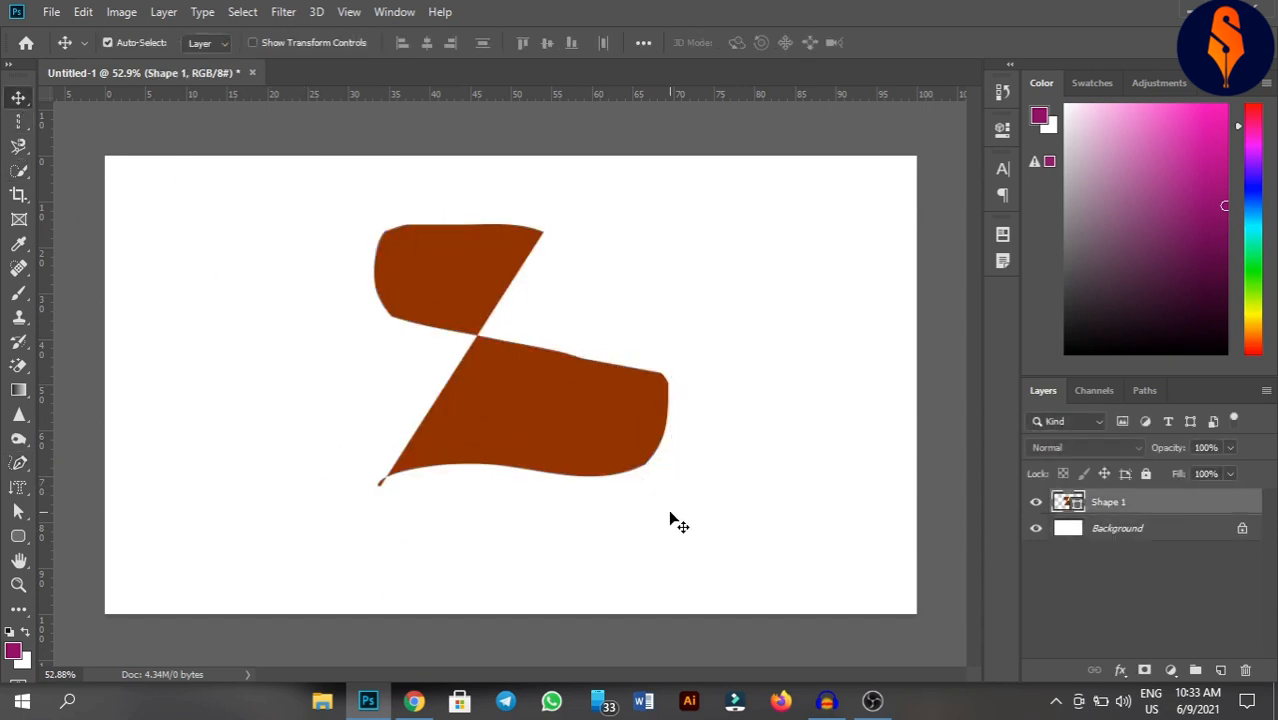
pyautogui.press('Delete')
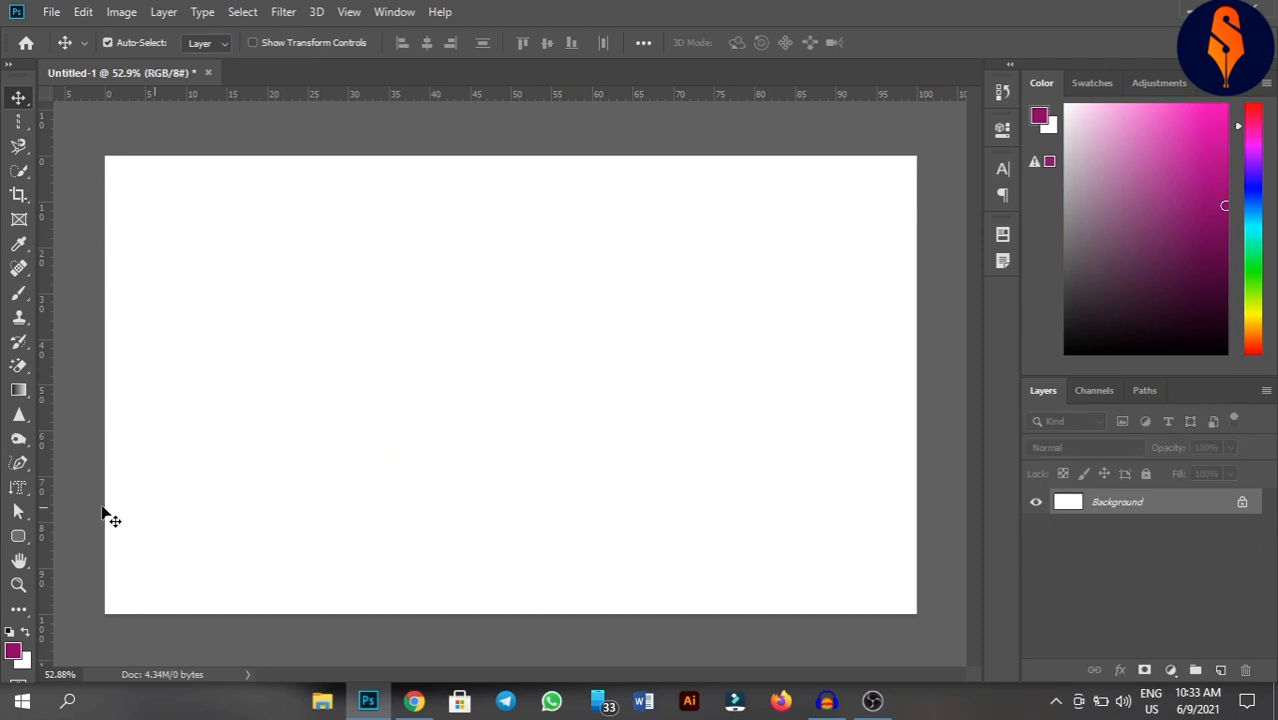
# Start tracing the Ps logo's P with the Curvature Pen tool, placing points at both left corners and the bowl's outer edge
pyautogui.click(18, 463)
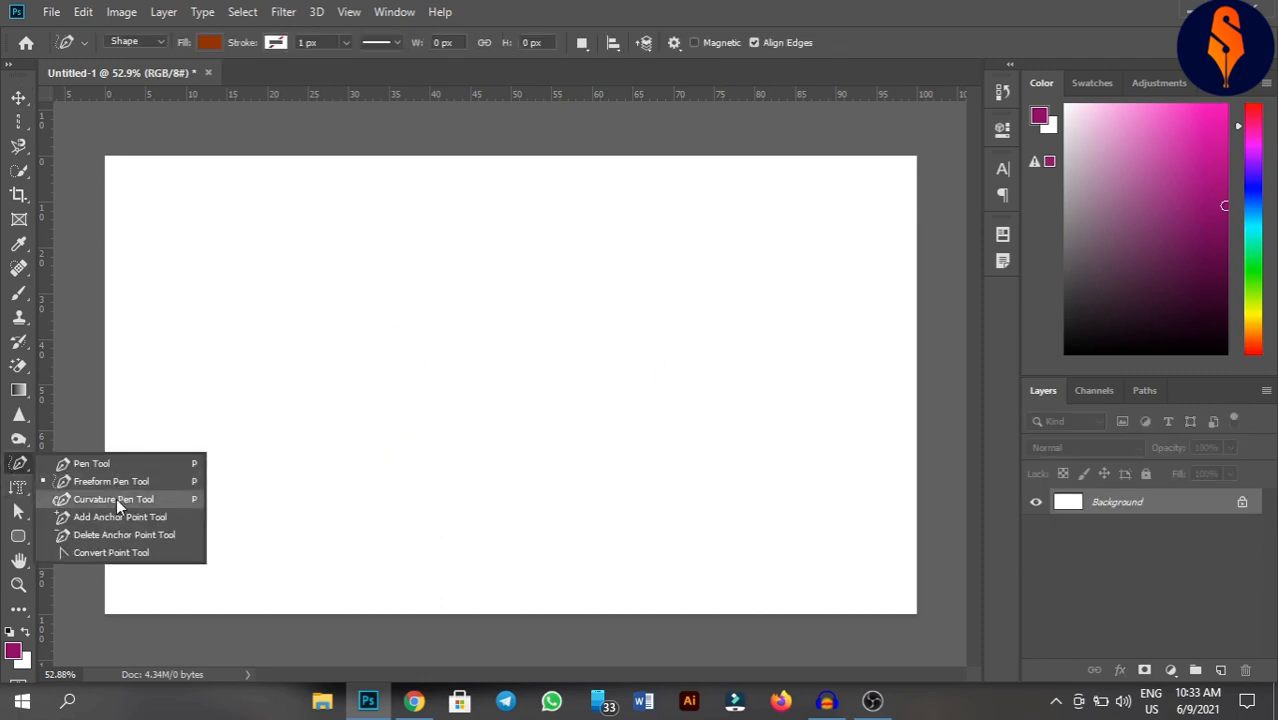
pyautogui.click(116, 498)
pyautogui.click(193, 479)
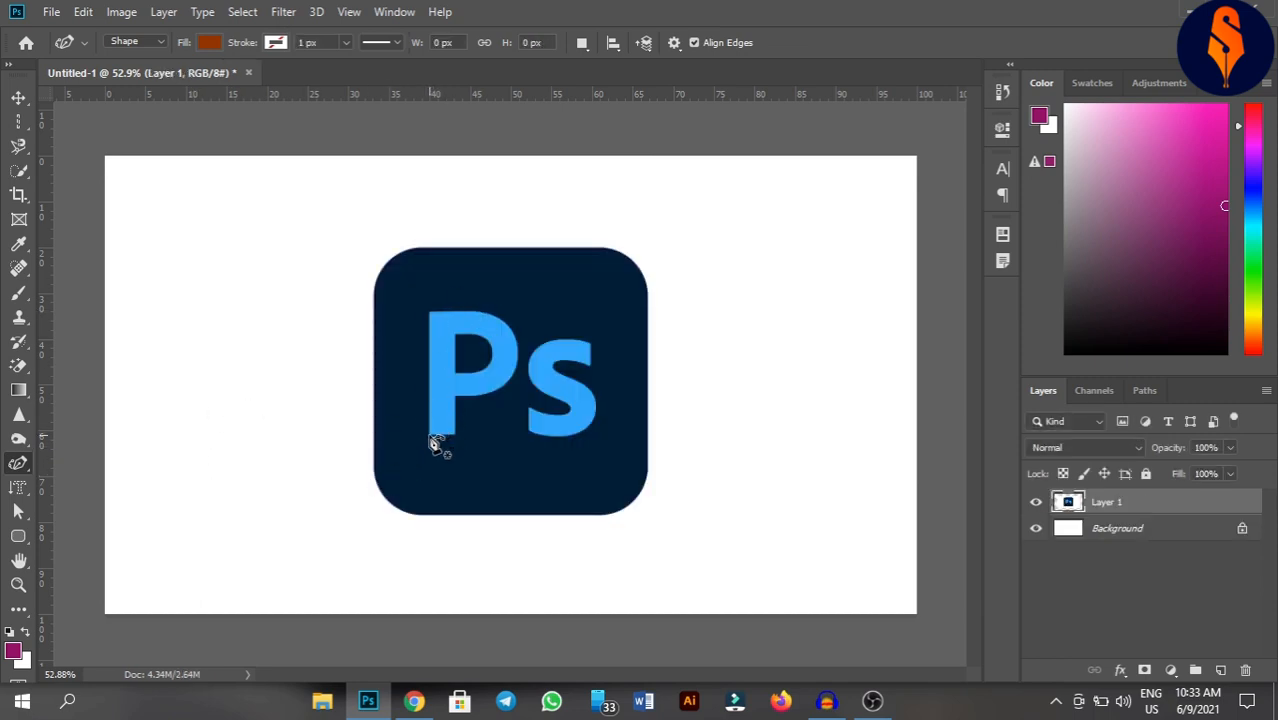
pyautogui.click(429, 434)
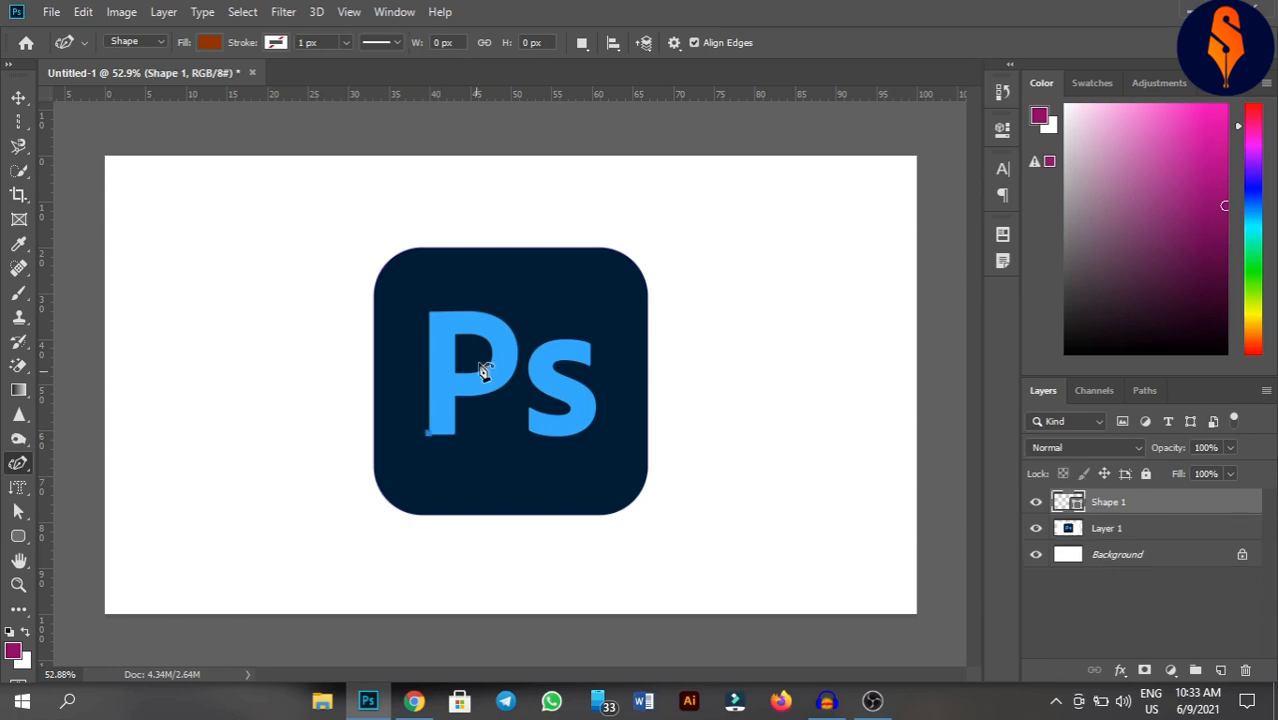
pyautogui.click(430, 314)
pyautogui.click(518, 351)
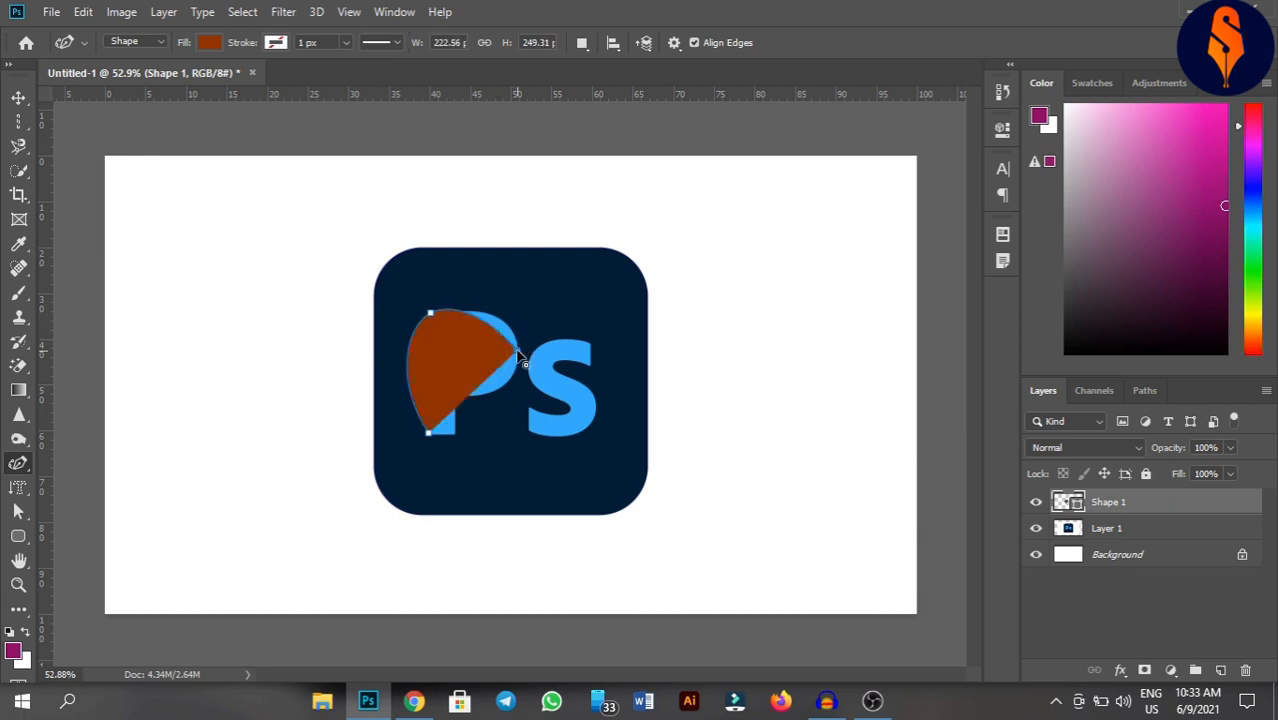
# Make the P shape's upper-left point a corner, curve its upper edge along the bowl, and extend the path to the bowl-stem junction
pyautogui.doubleClick(430, 315)
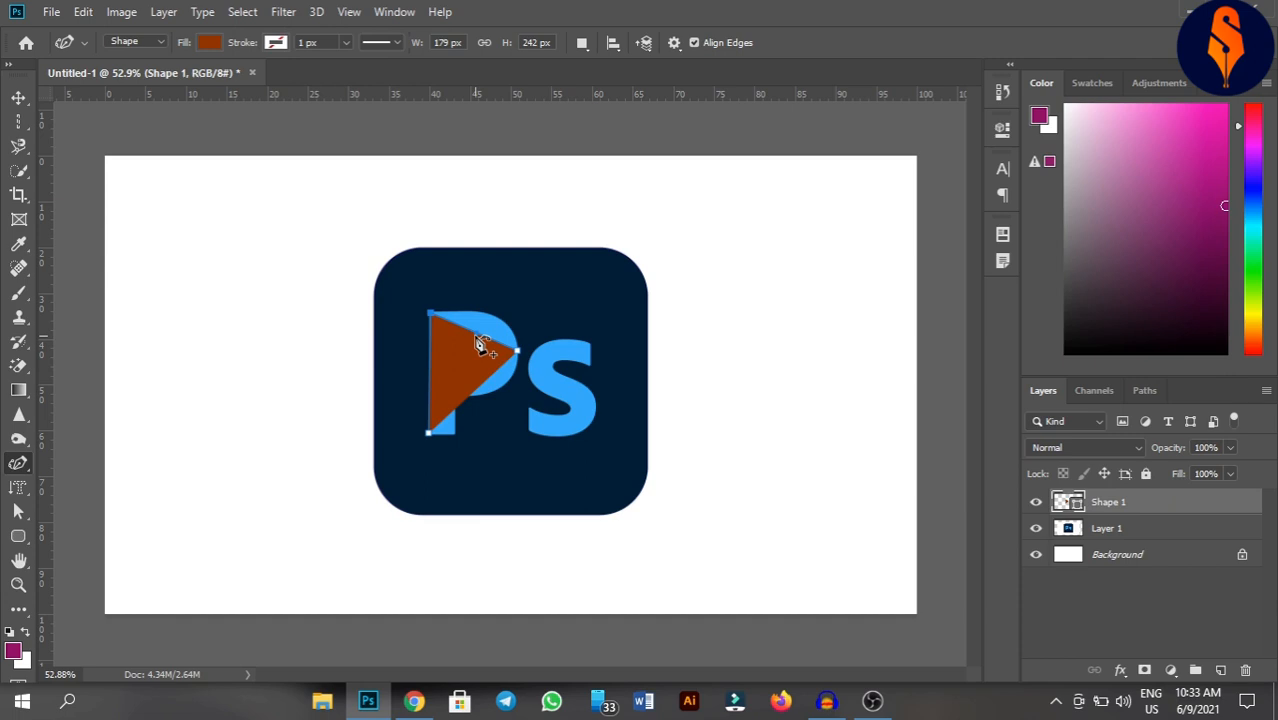
pyautogui.moveTo(480, 343); pyautogui.dragTo(509, 337)
pyautogui.doubleClick(432, 315)
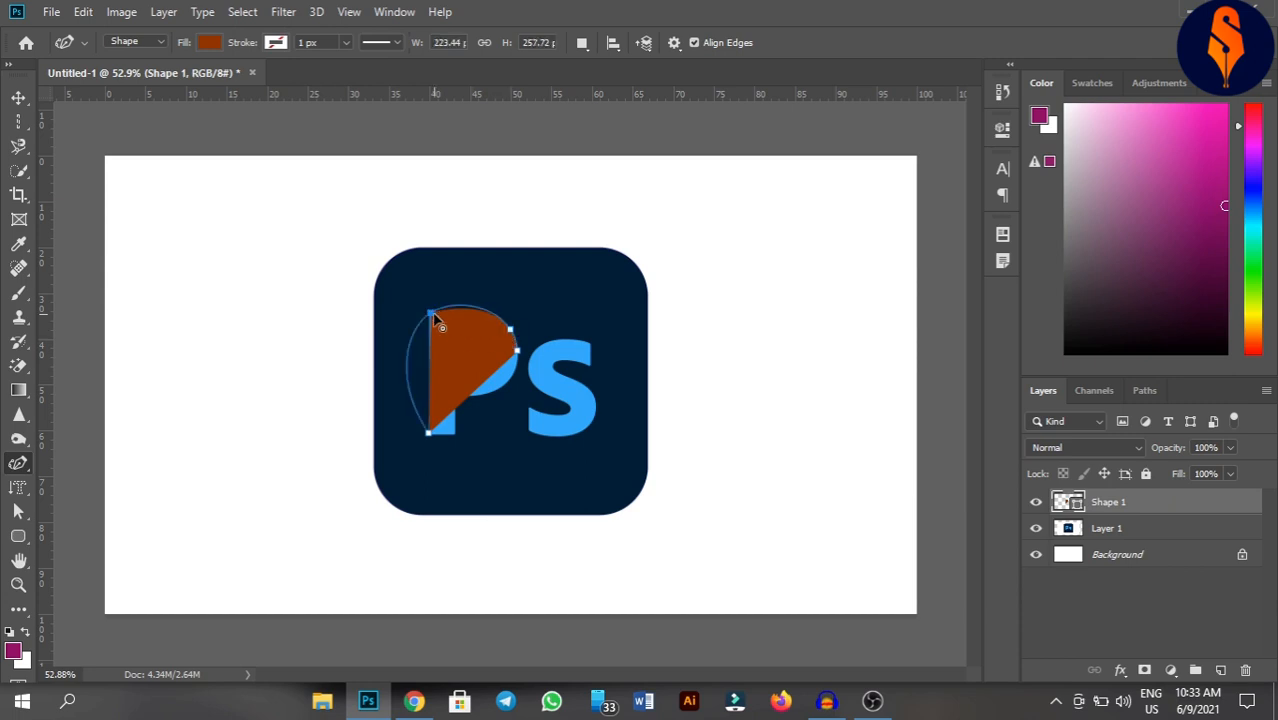
pyautogui.click(517, 346)
pyautogui.click(461, 398)
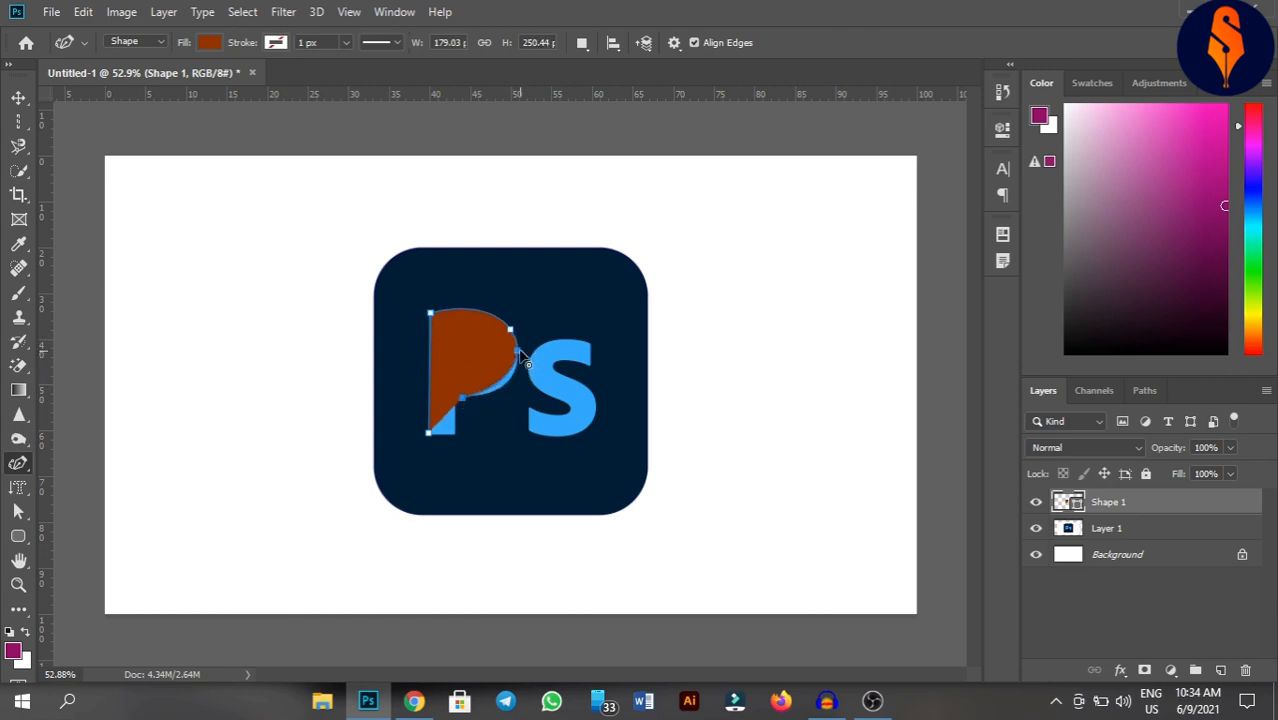
# Replace the bowl's outer point with a lower one, adjust its upper point, and close the path around the stem's foot
pyautogui.press('Delete')
pyautogui.click(516, 366)
pyautogui.moveTo(514, 335); pyautogui.dragTo(514, 334)
pyautogui.click(457, 433)
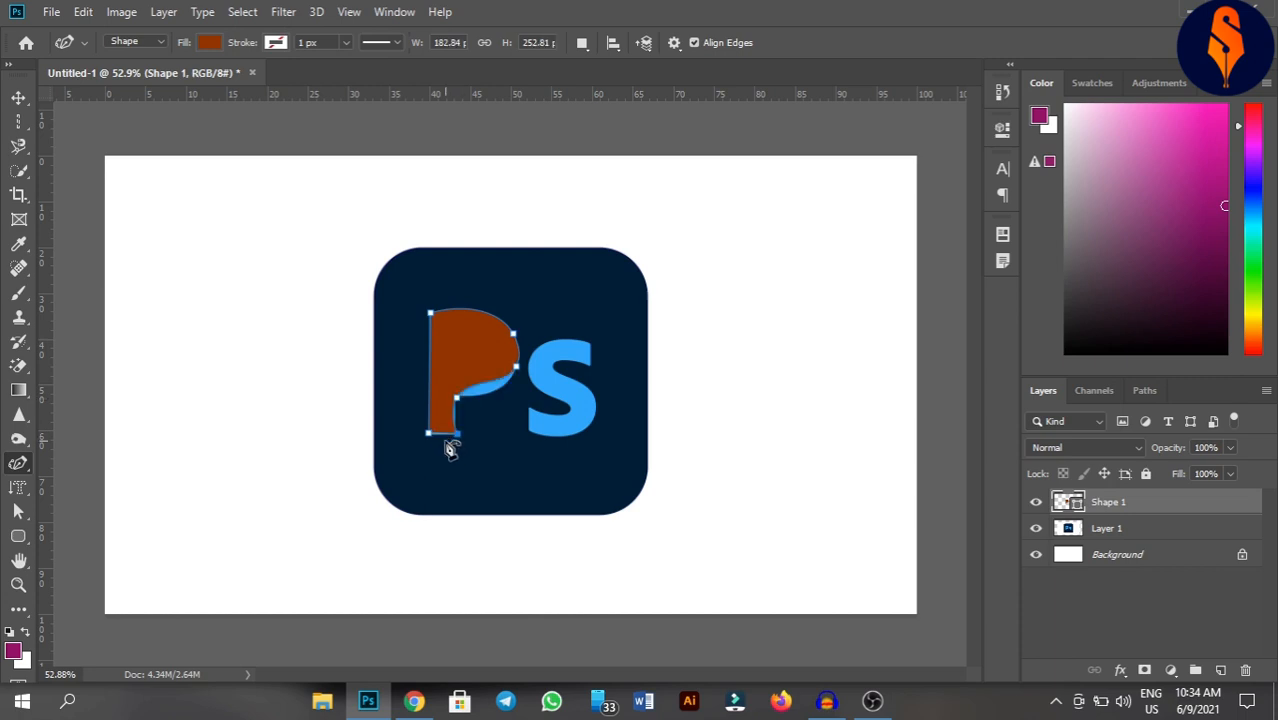
pyautogui.click(429, 433)
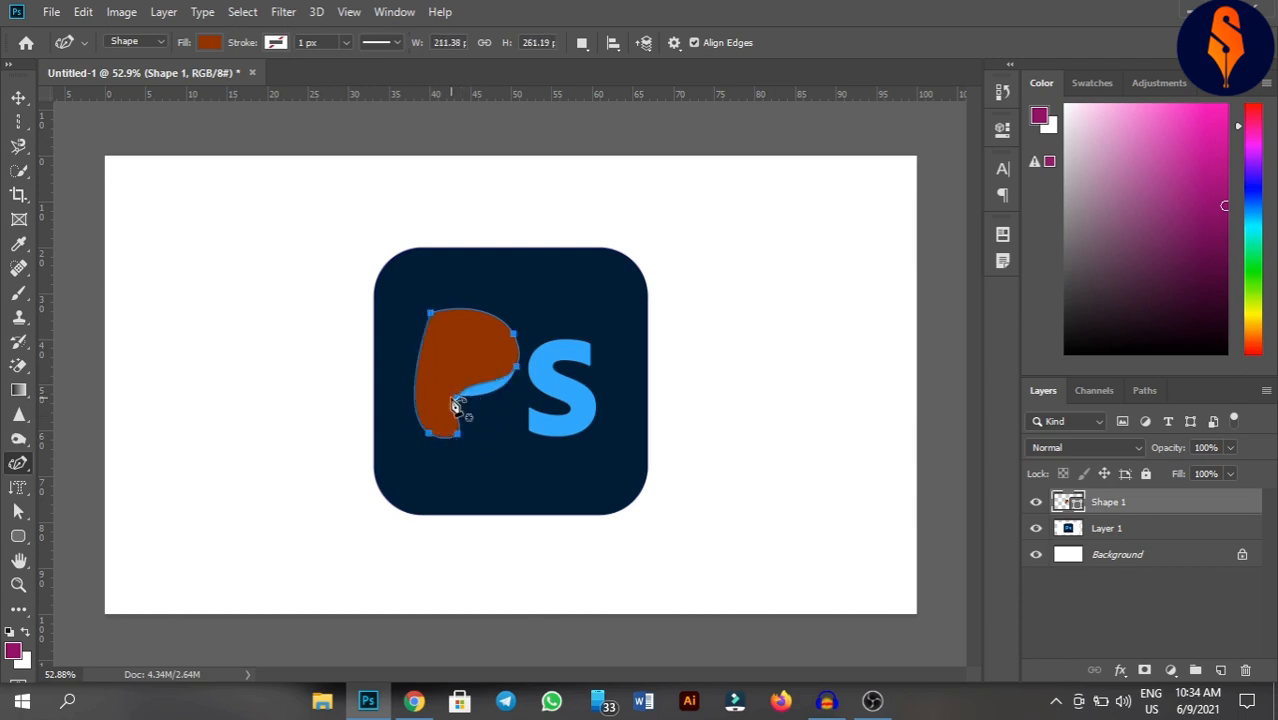
# Convert the P shape's bowl-stem junction and both lower stem points into sharp corners
pyautogui.doubleClick(457, 398)
pyautogui.doubleClick(457, 434)
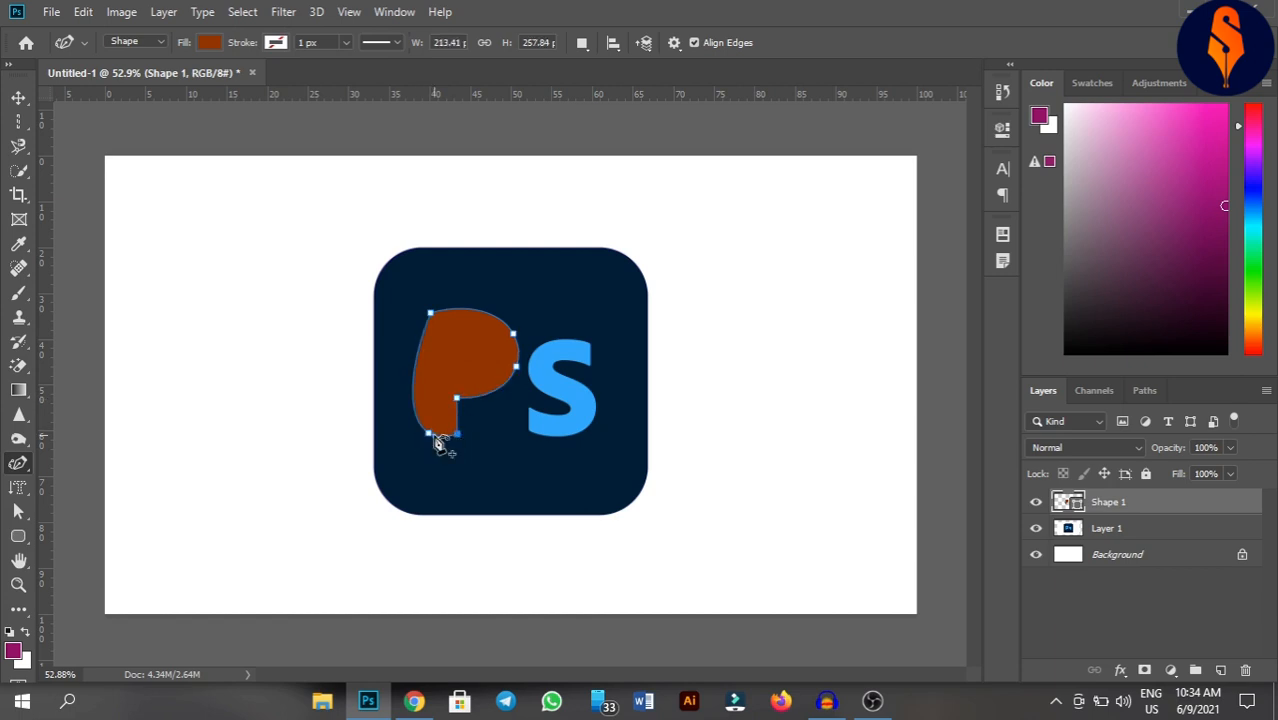
pyautogui.doubleClick(430, 434)
pyautogui.click(429, 434)
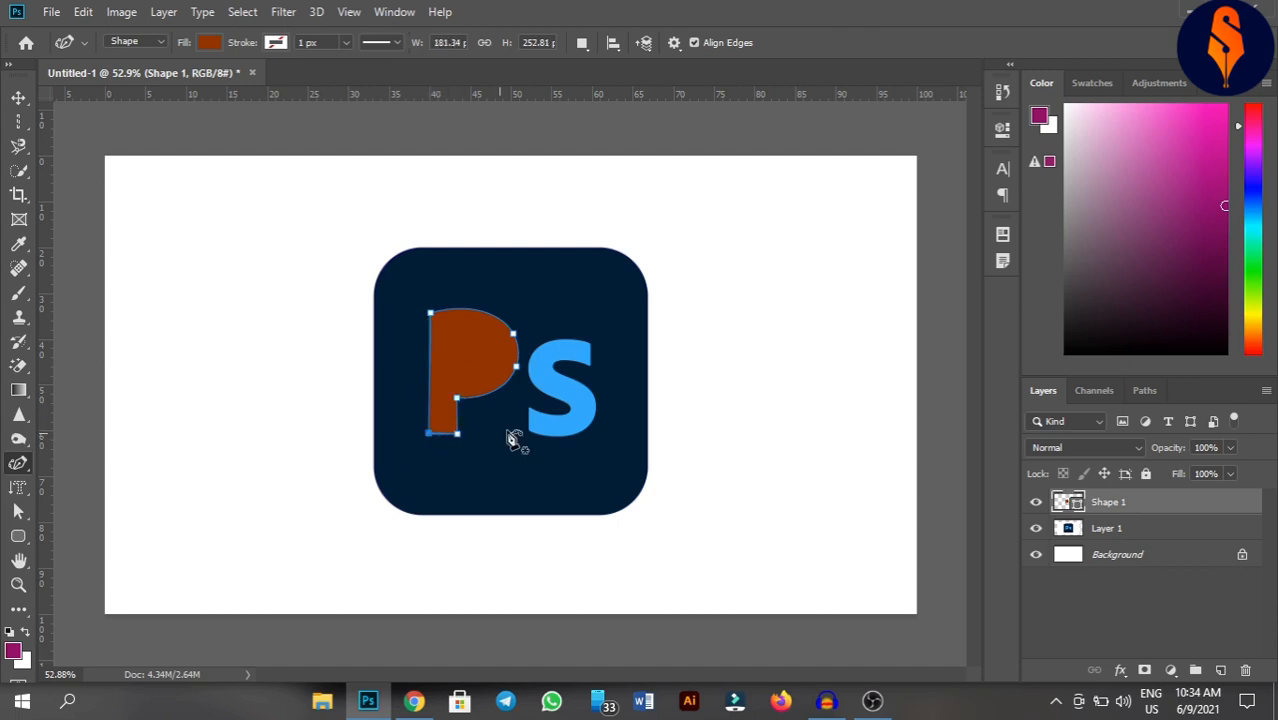
# Move the traced P to the right of the logo, and delete both the P shape and the Ps logo layer
pyautogui.click(19, 98)
pyautogui.moveTo(488, 370); pyautogui.dragTo(800, 310)
pyautogui.moveTo(676, 182); pyautogui.dragTo(785, 503)
pyautogui.press('Delete')
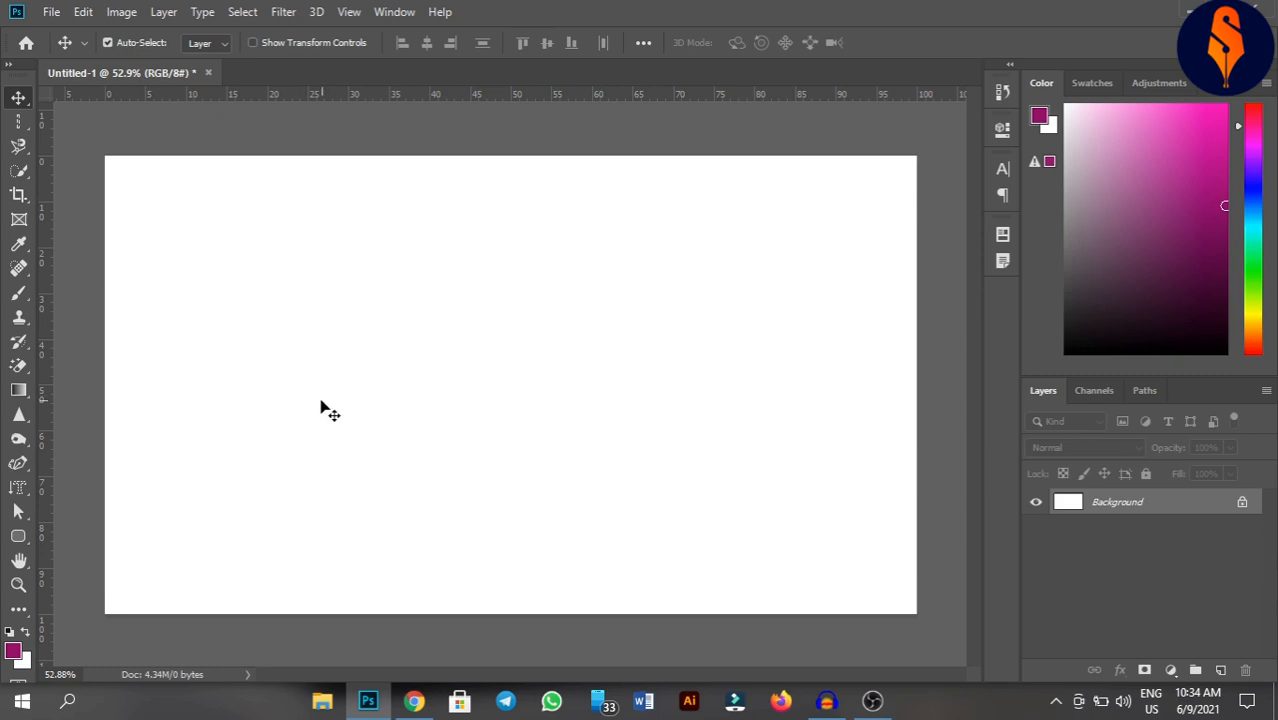
# Draw a closed five-point shape about 1124 × 559 px with a notch in its left side using the Pen tool
pyautogui.click(16, 466)
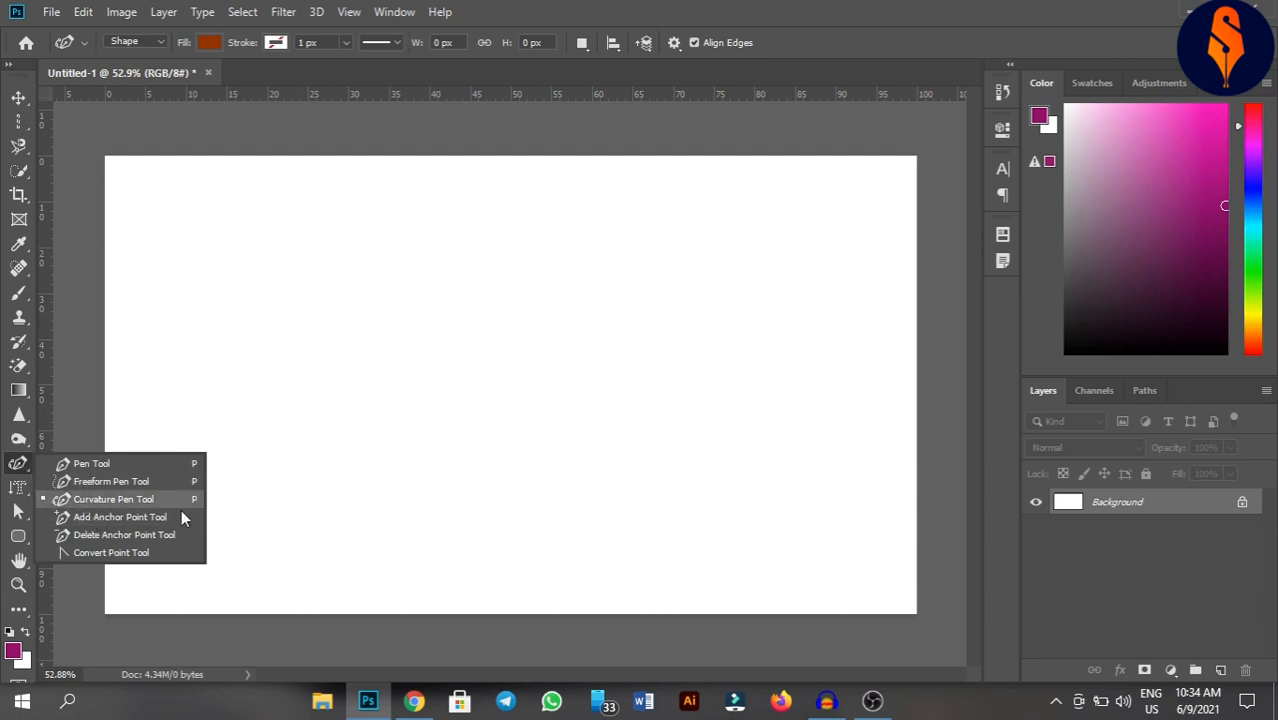
pyautogui.click(112, 467)
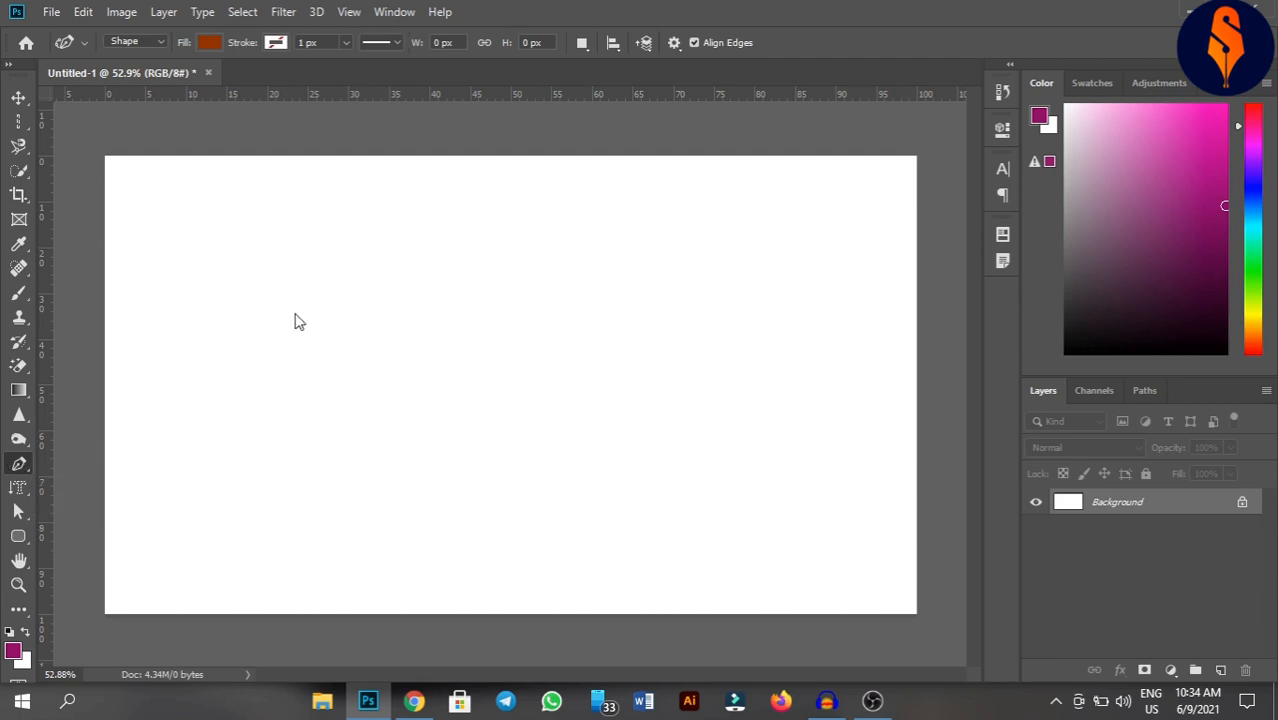
pyautogui.click(294, 311)
pyautogui.click(838, 240)
pyautogui.click(848, 509)
pyautogui.click(350, 517)
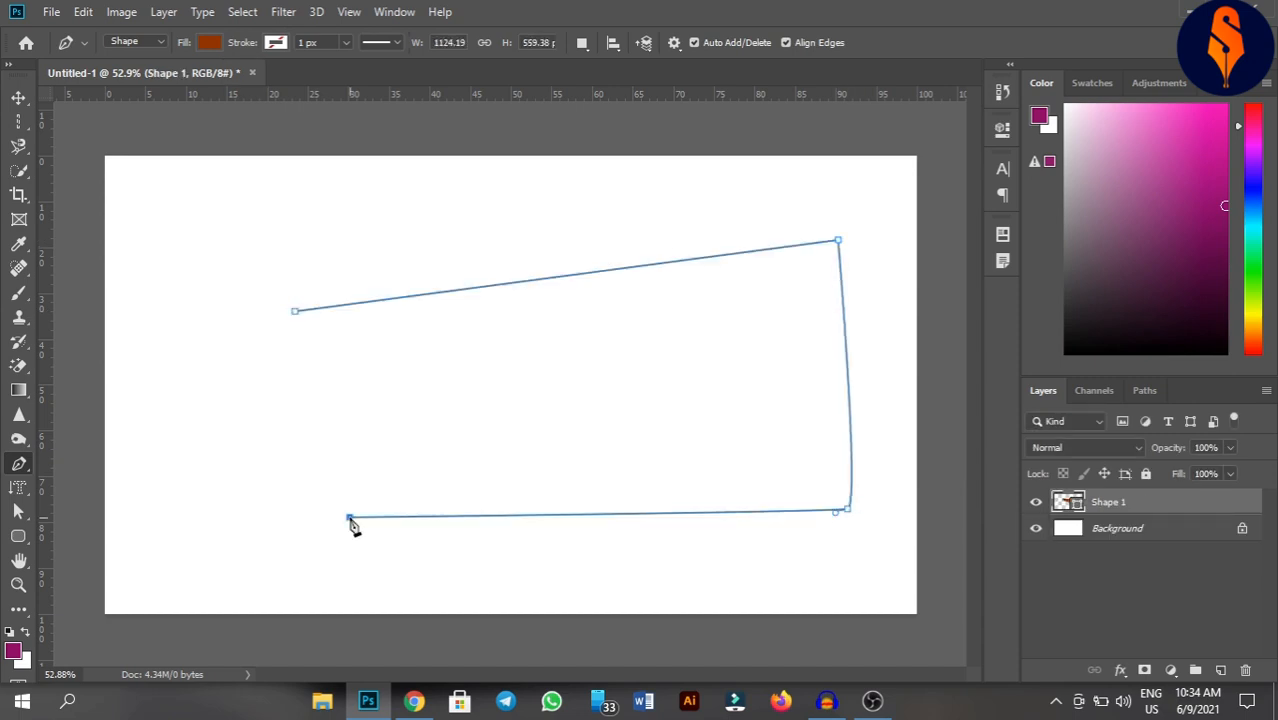
pyautogui.click(606, 313)
pyautogui.click(295, 312)
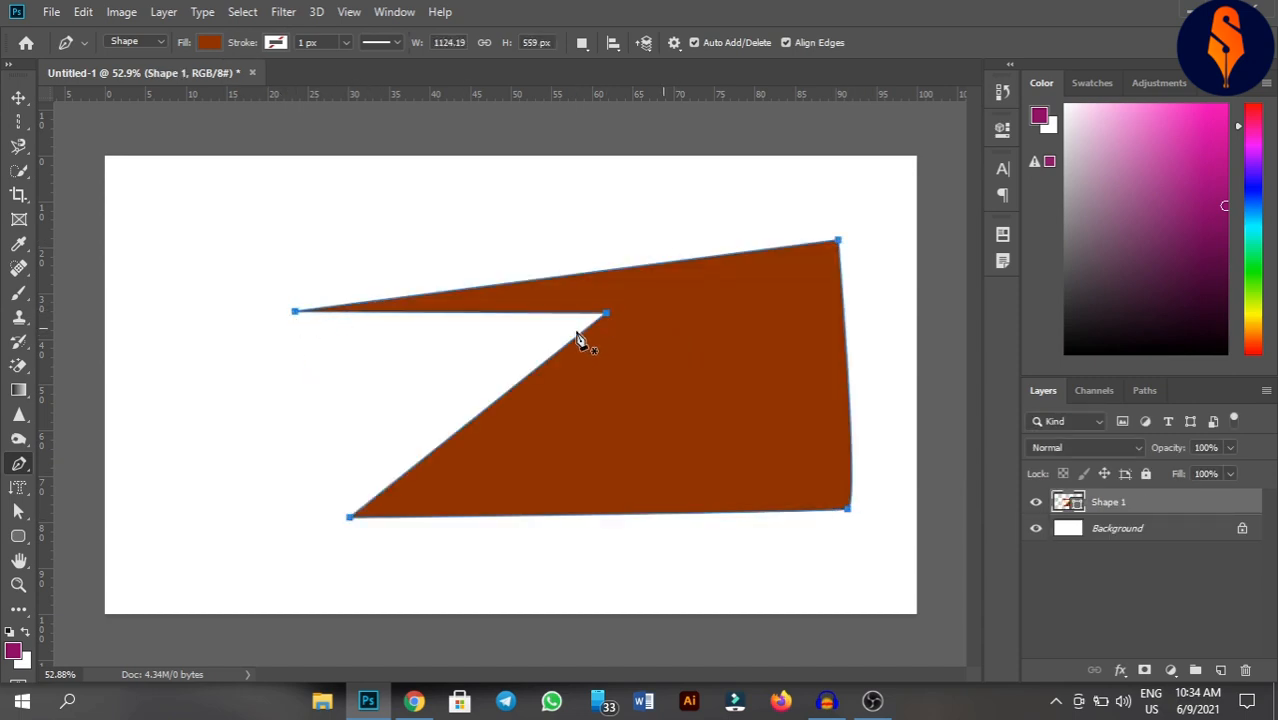
# Move the notched shape slightly to the left on the canvas
pyautogui.click(18, 97)
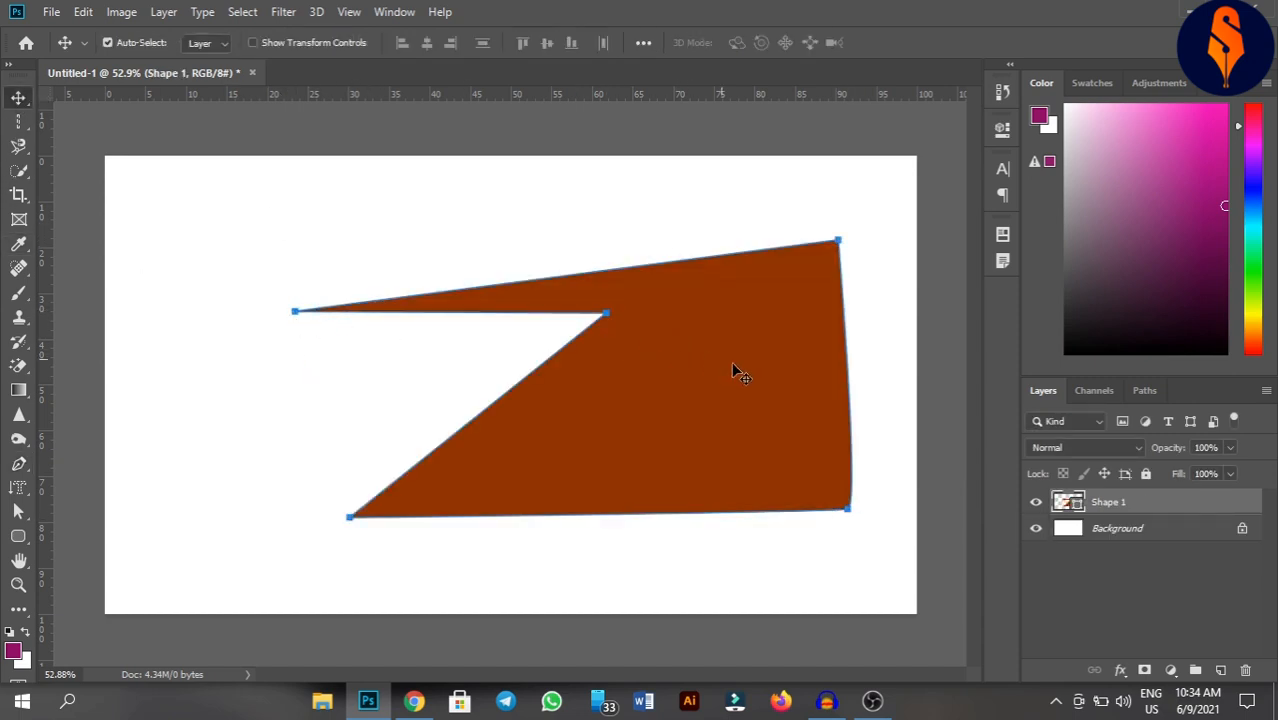
pyautogui.moveTo(753, 377); pyautogui.dragTo(621, 362)
pyautogui.moveTo(494, 385); pyautogui.dragTo(563, 394)
# Add an anchor point midway on the notch's diagonal edge with the Add Anchor Point tool and pull it outward into a curve
pyautogui.click(18, 464)
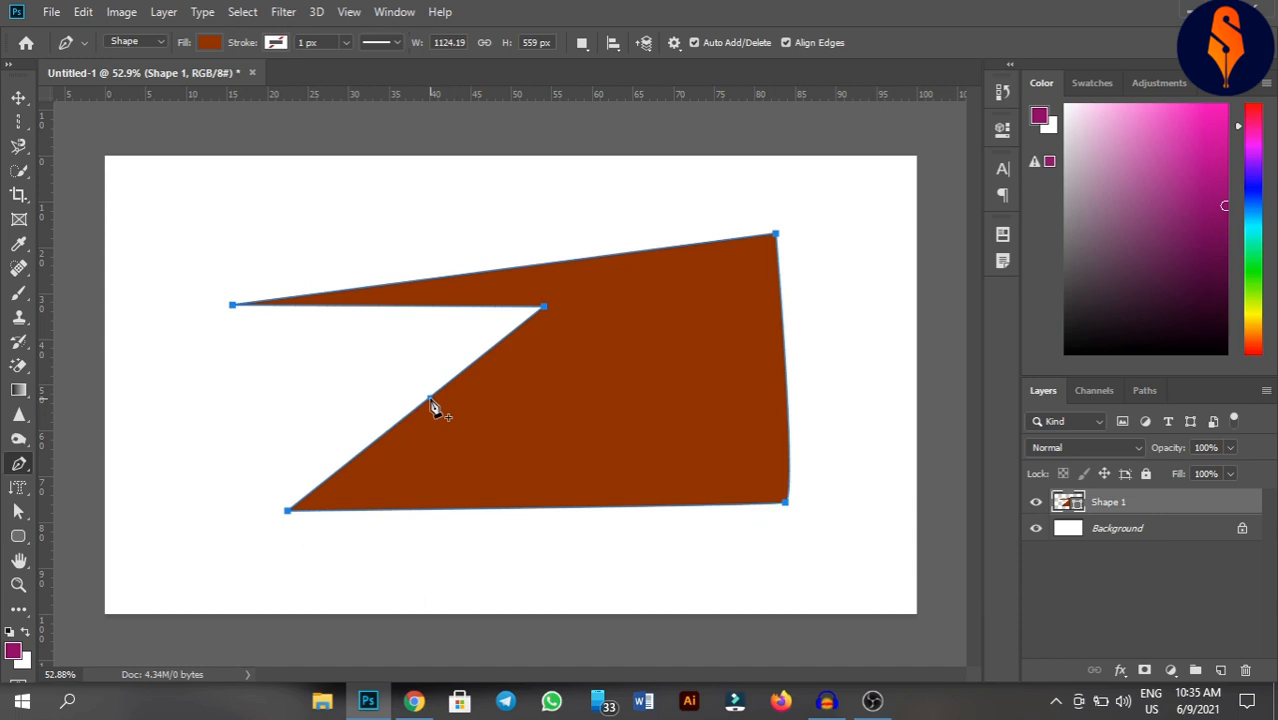
pyautogui.rightClick(18, 463)
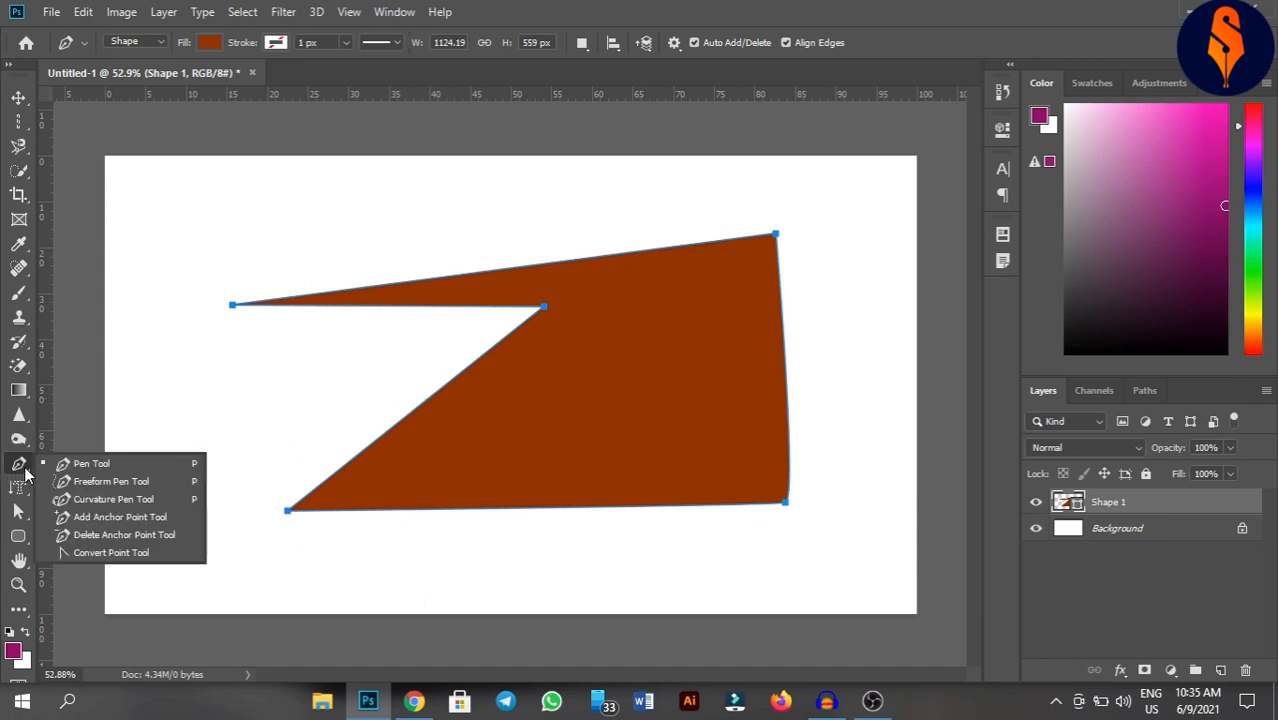
pyautogui.click(89, 517)
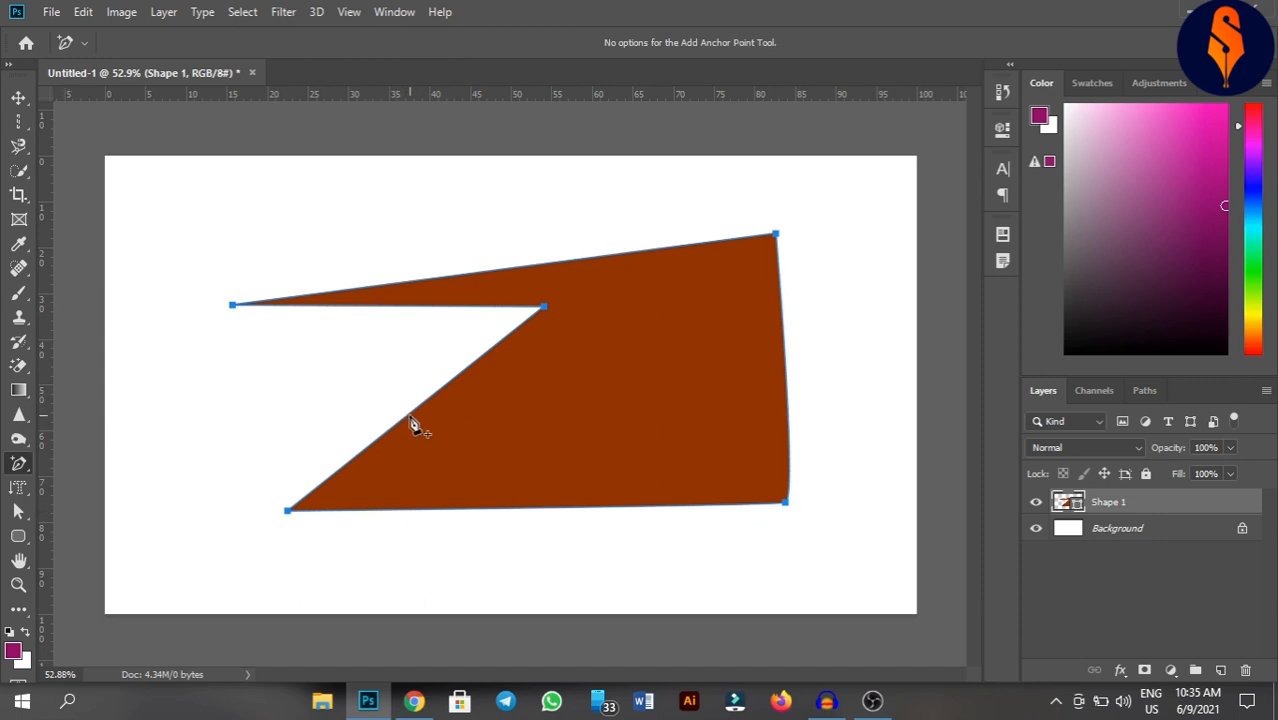
pyautogui.moveTo(405, 415); pyautogui.dragTo(375, 403)
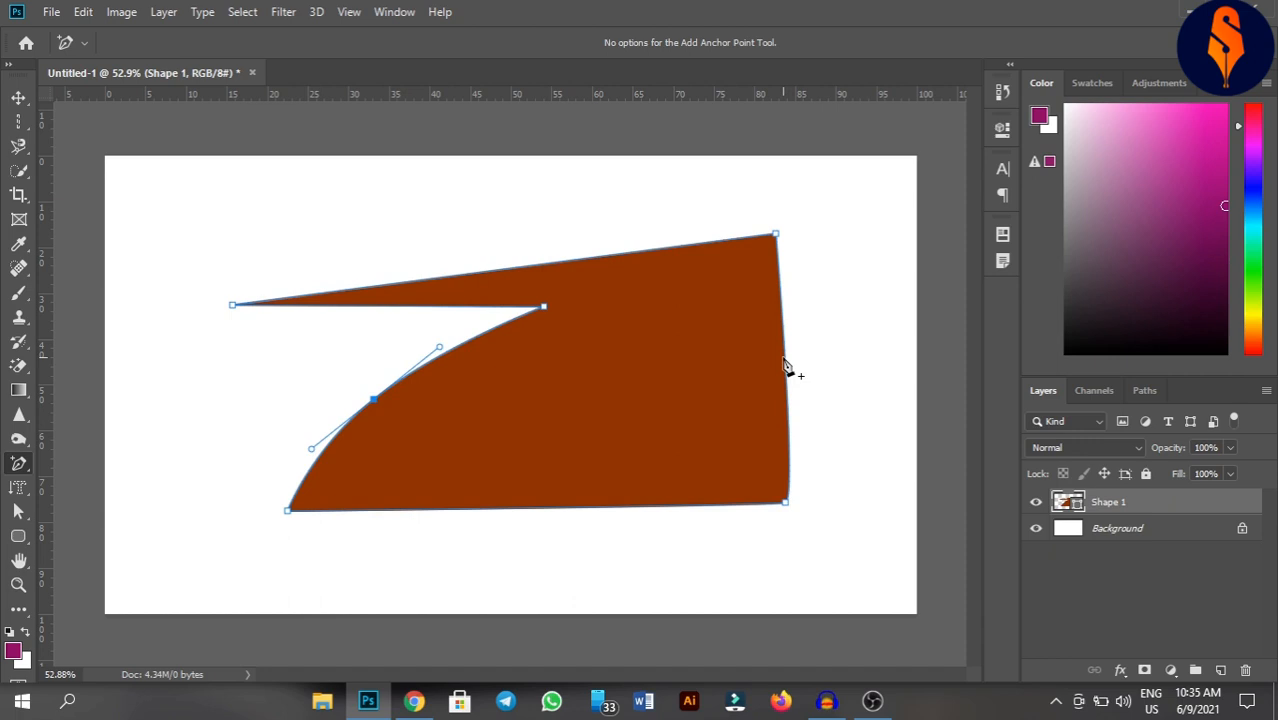
# Add anchor points on the shape's right and bottom edges and pull each outward to bulge the edges
pyautogui.click(784, 361)
pyautogui.moveTo(784, 361); pyautogui.dragTo(838, 356)
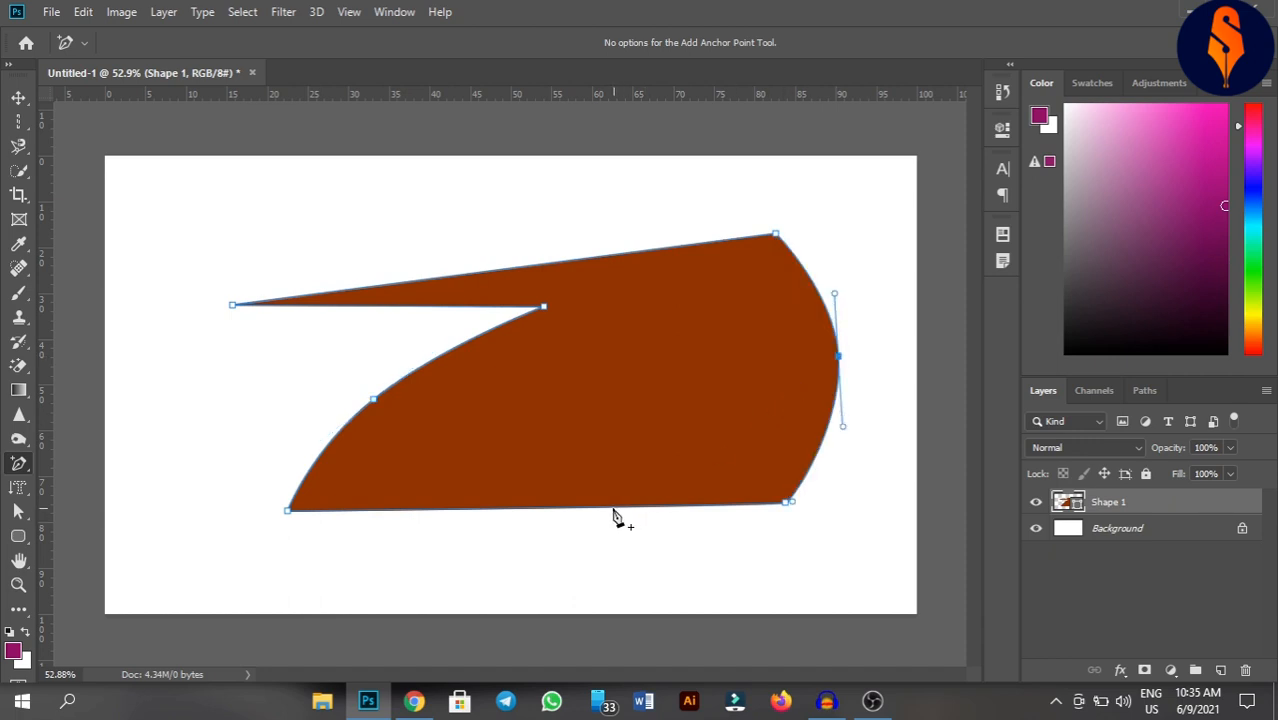
pyautogui.click(613, 510)
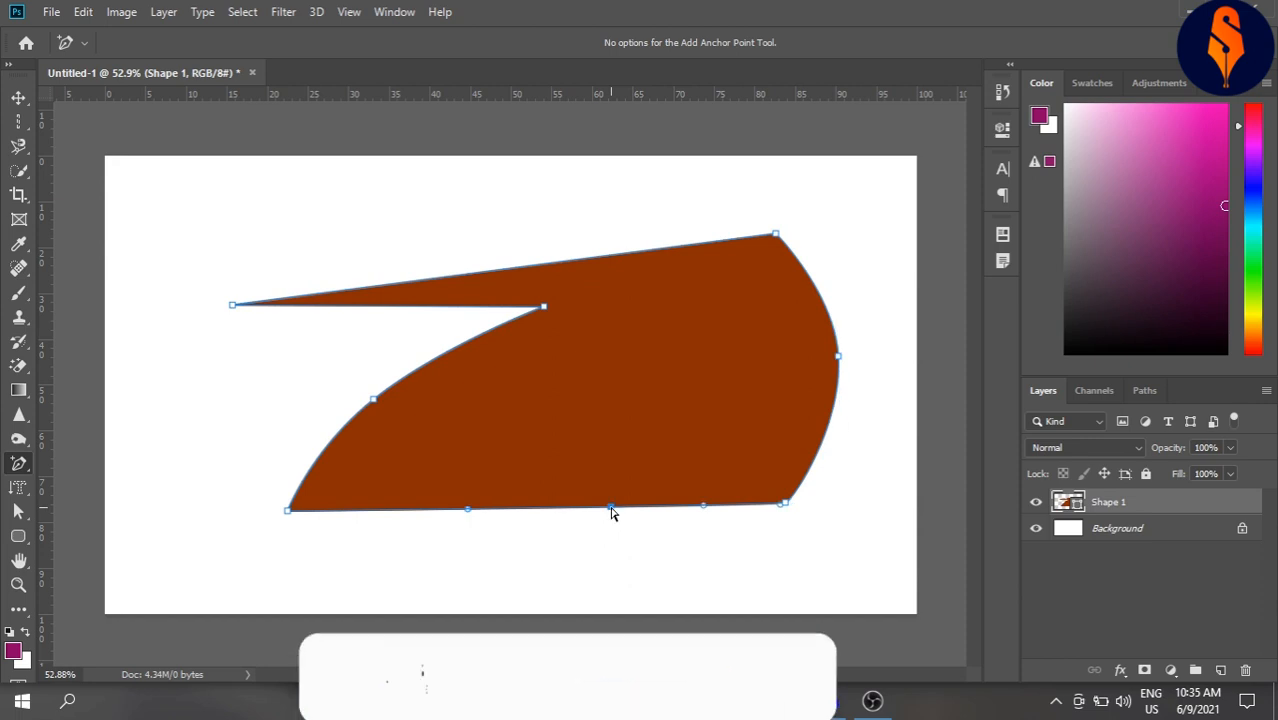
pyautogui.moveTo(610, 508); pyautogui.dragTo(593, 551)
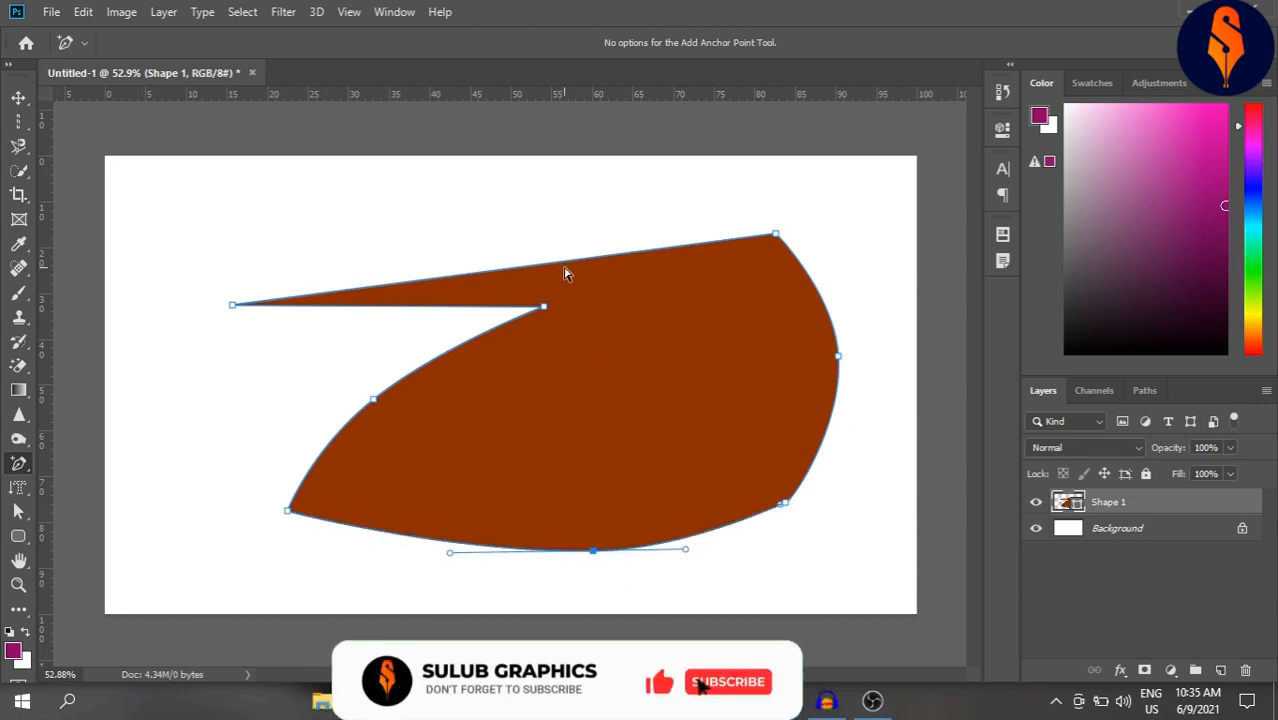
# Bulge the shape's upper edge outward with a new anchor point and reposition the notch's inner corner and the left tip
pyautogui.moveTo(558, 263); pyautogui.dragTo(538, 193)
pyautogui.moveTo(545, 310); pyautogui.dragTo(464, 339)
pyautogui.moveTo(233, 306); pyautogui.dragTo(219, 293)
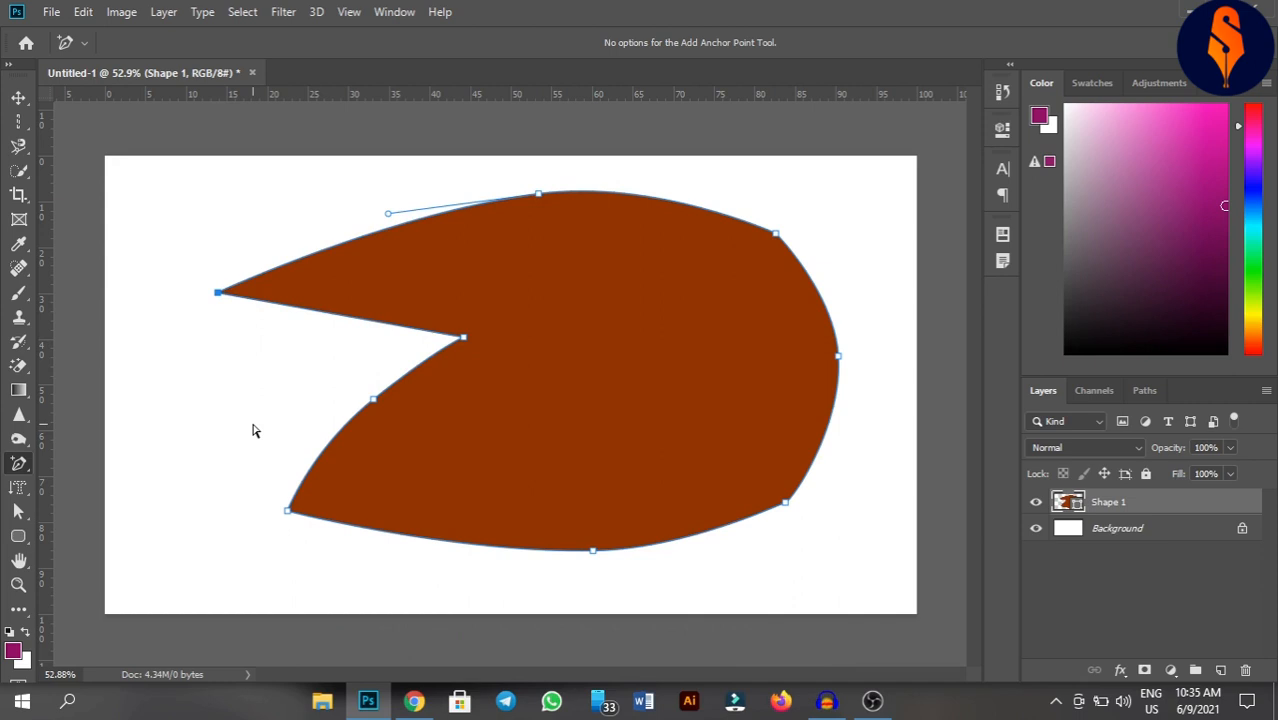
# Remove the bottom-left, bottom-middle and lower-right anchor points of the shape with the Delete Anchor Point tool
pyautogui.rightClick(25, 470)
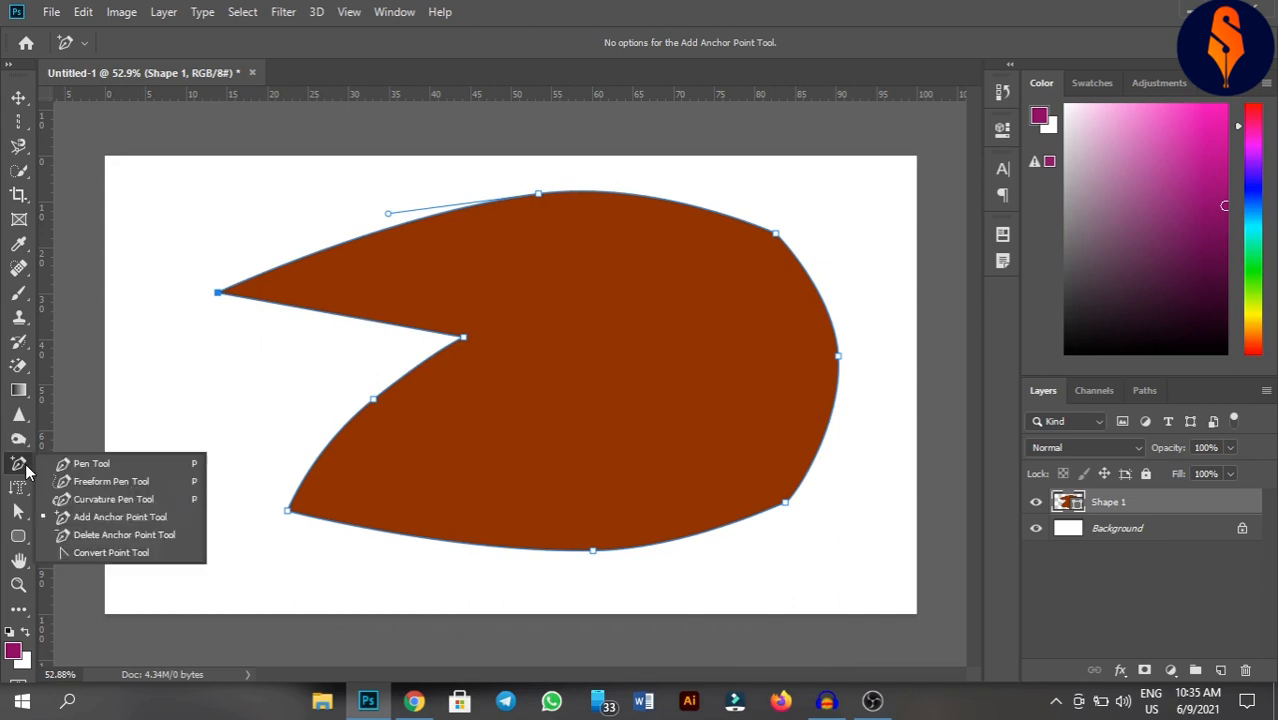
pyautogui.click(112, 535)
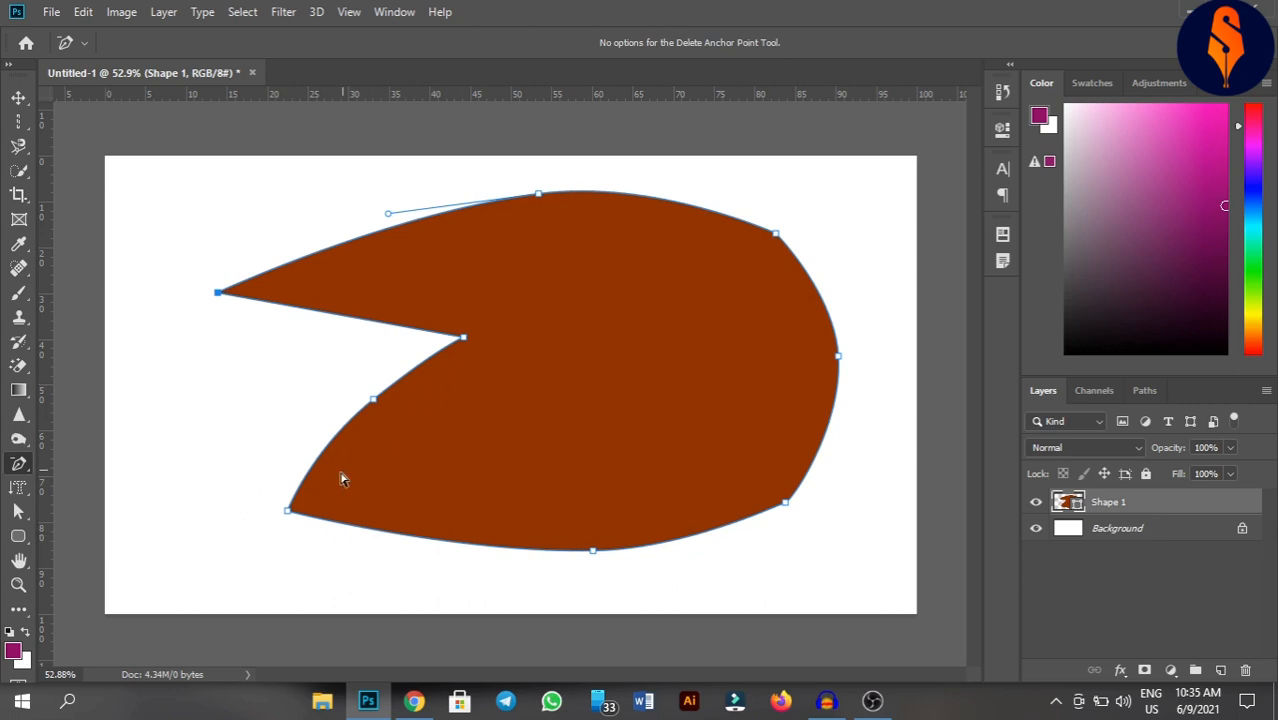
pyautogui.click(288, 516)
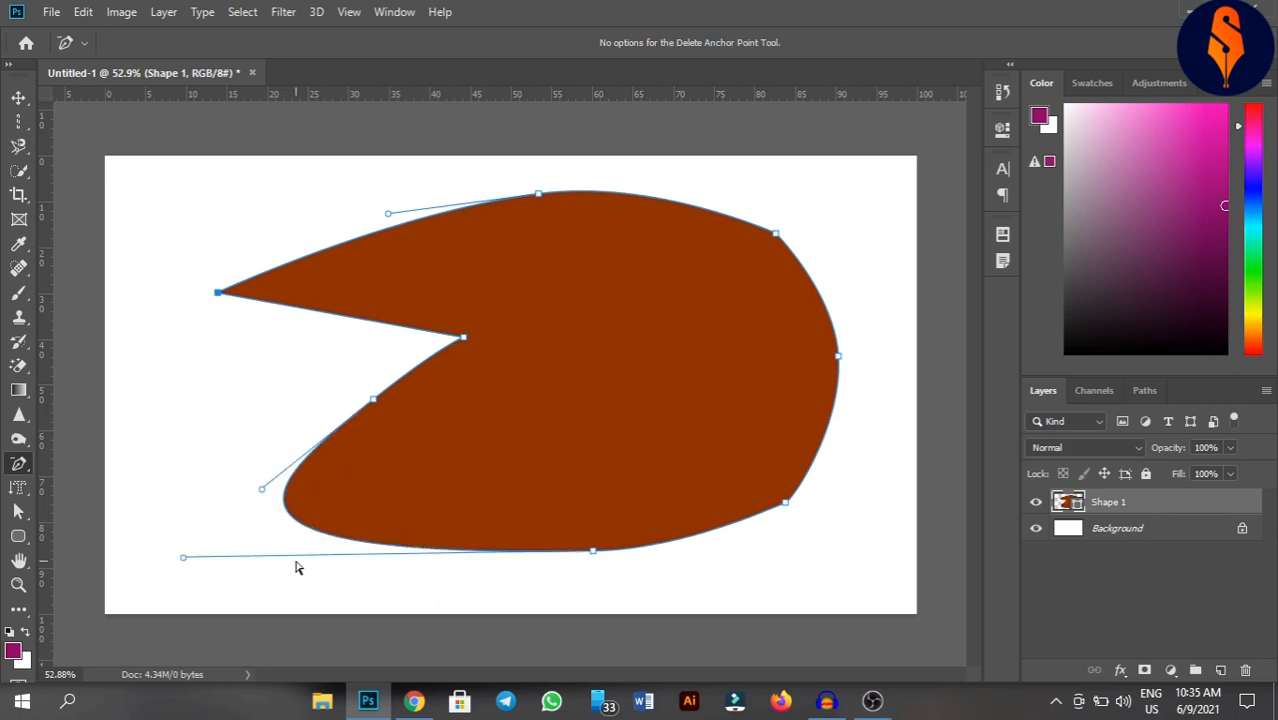
pyautogui.click(593, 553)
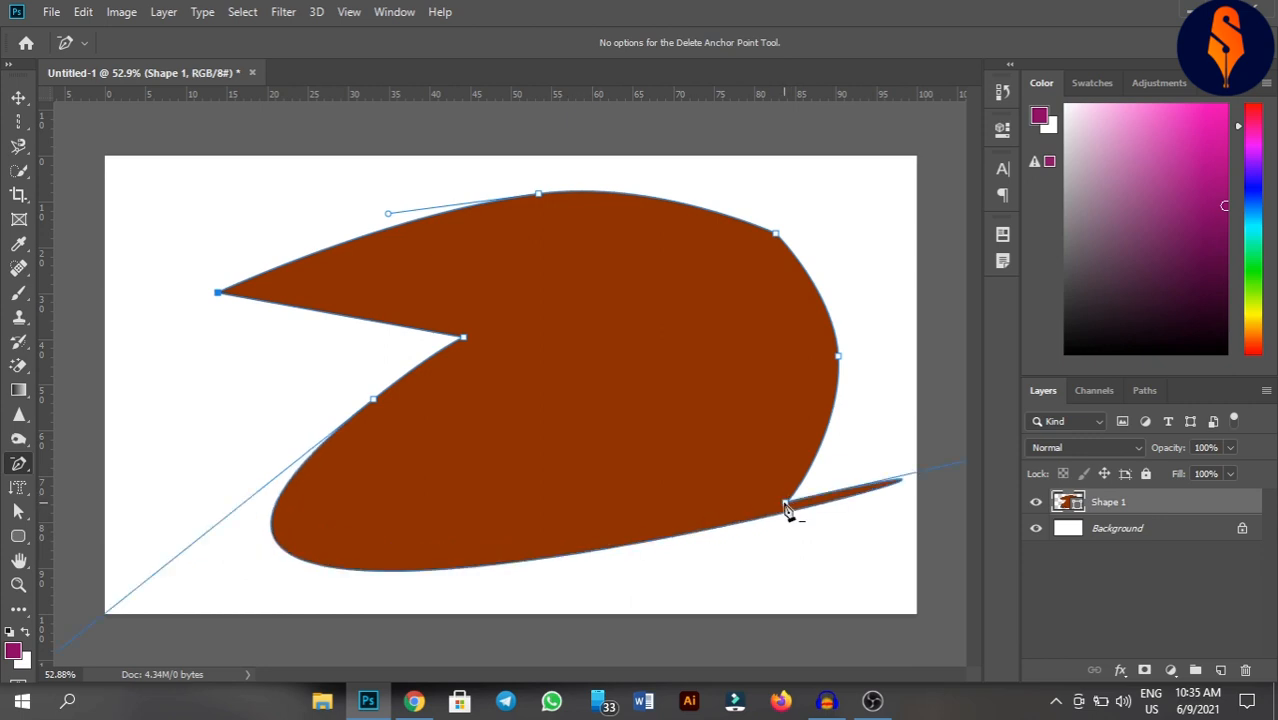
pyautogui.click(785, 505)
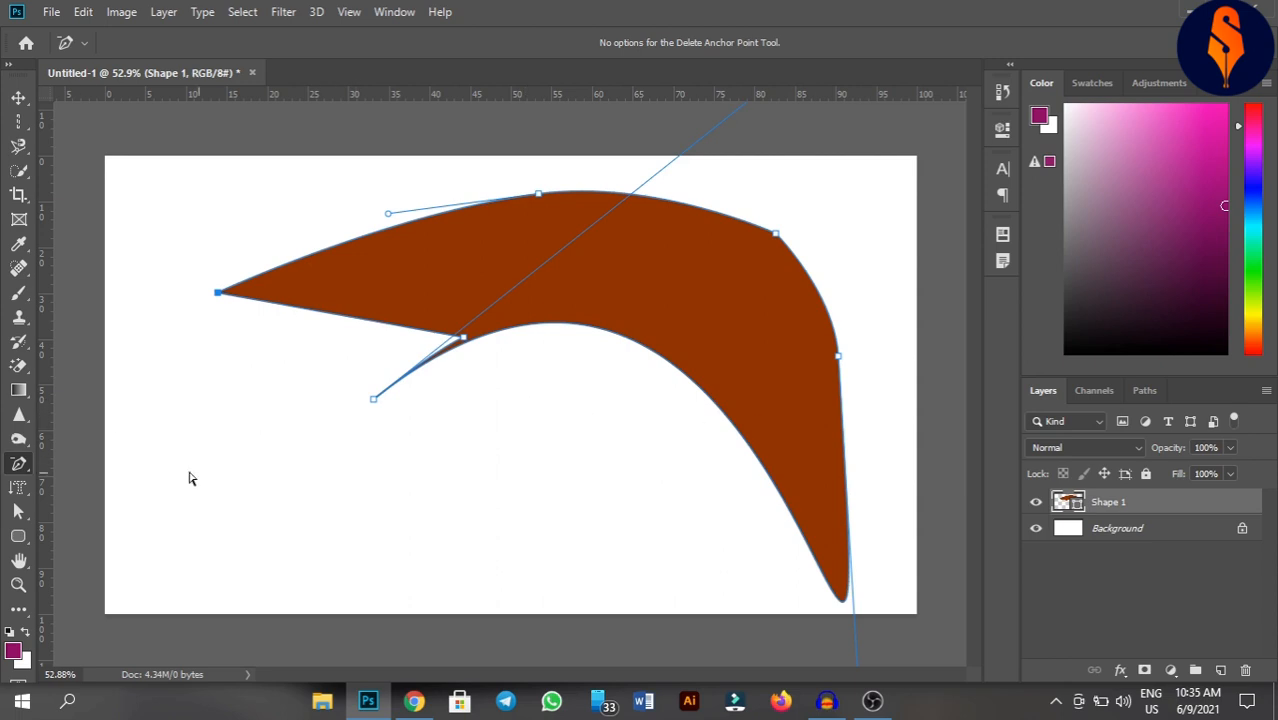
# Remove the anchor points on the shape's left side and notch, and delete the remaining shape from the canvas
pyautogui.rightClick(20, 471)
pyautogui.click(21, 458)
pyautogui.moveTo(714, 505); pyautogui.dragTo(720, 506)
pyautogui.press('Delete')
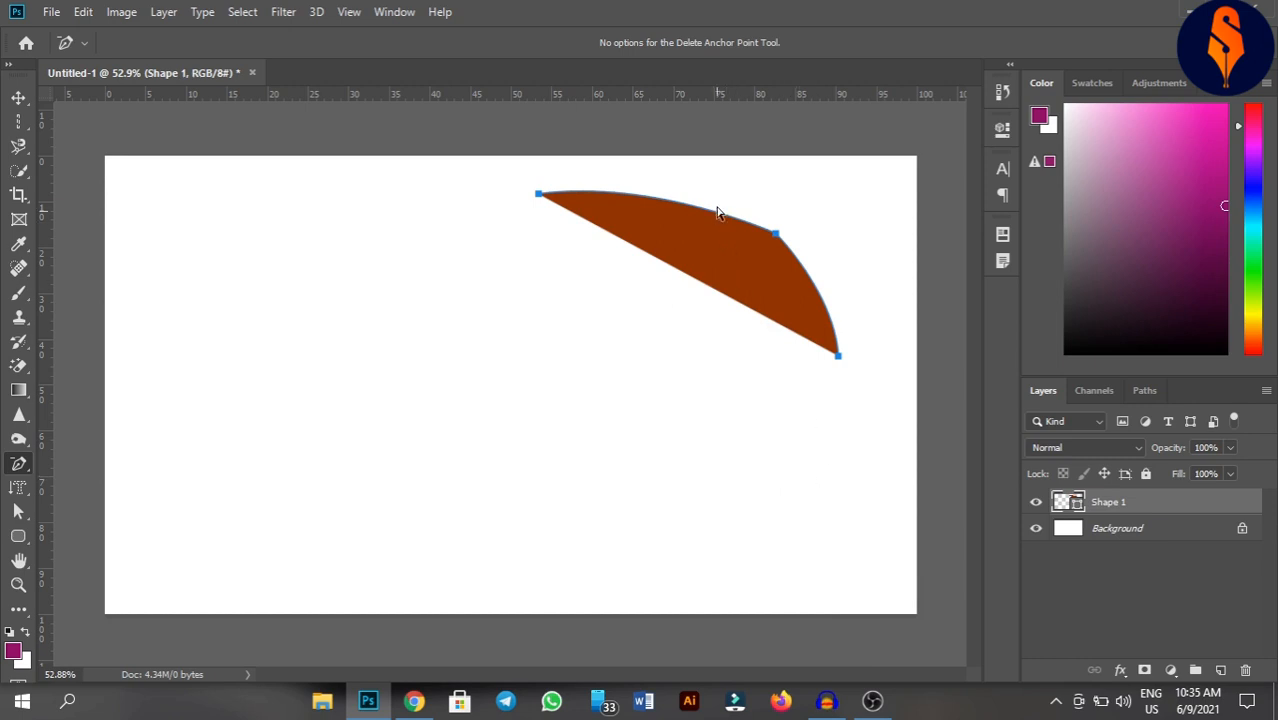
pyautogui.click(17, 90)
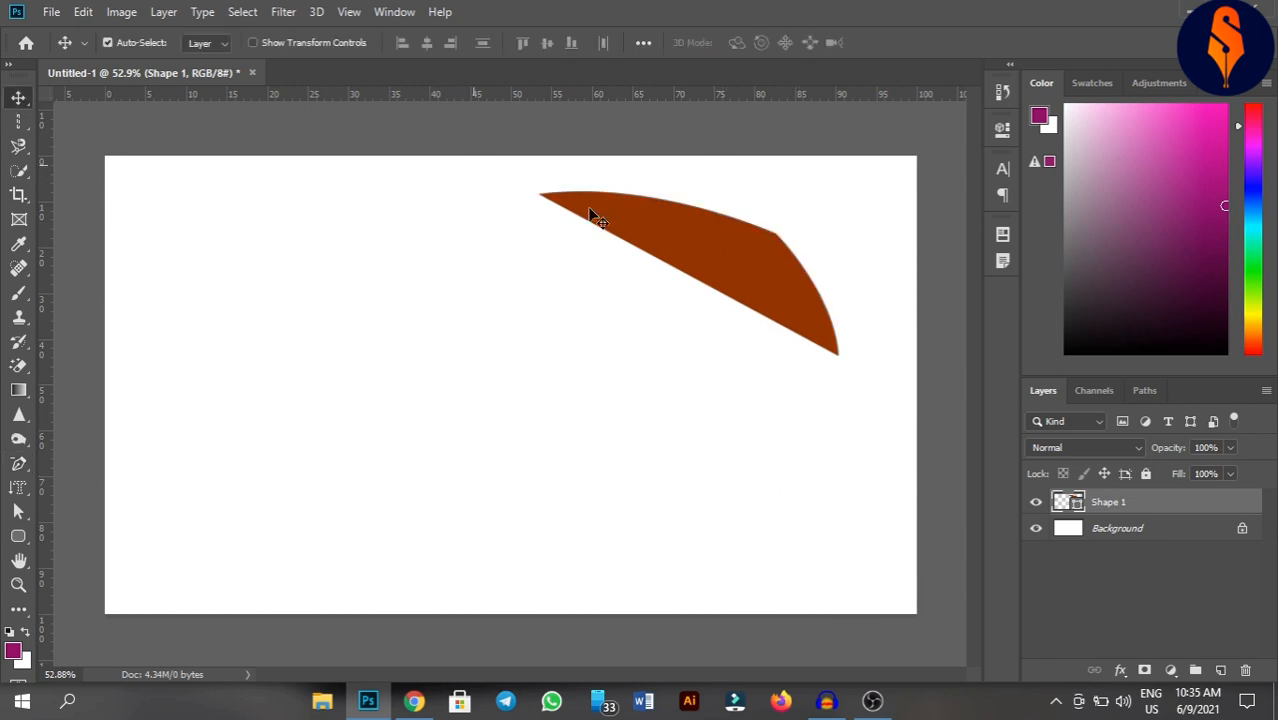
pyautogui.press('Delete')
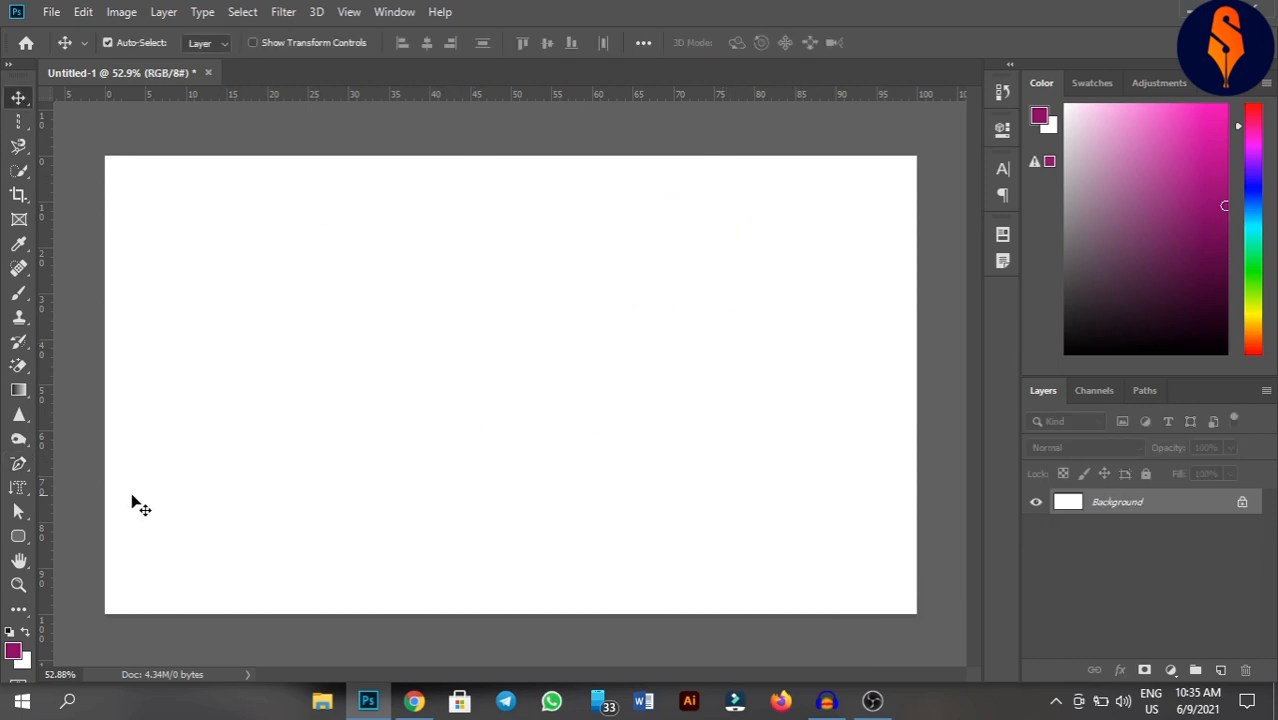
# Place a horizontal "Lorem Ipsum" text in Gotham Bold 31.1 pt in the upper-left area of the canvas
pyautogui.click(24, 490)
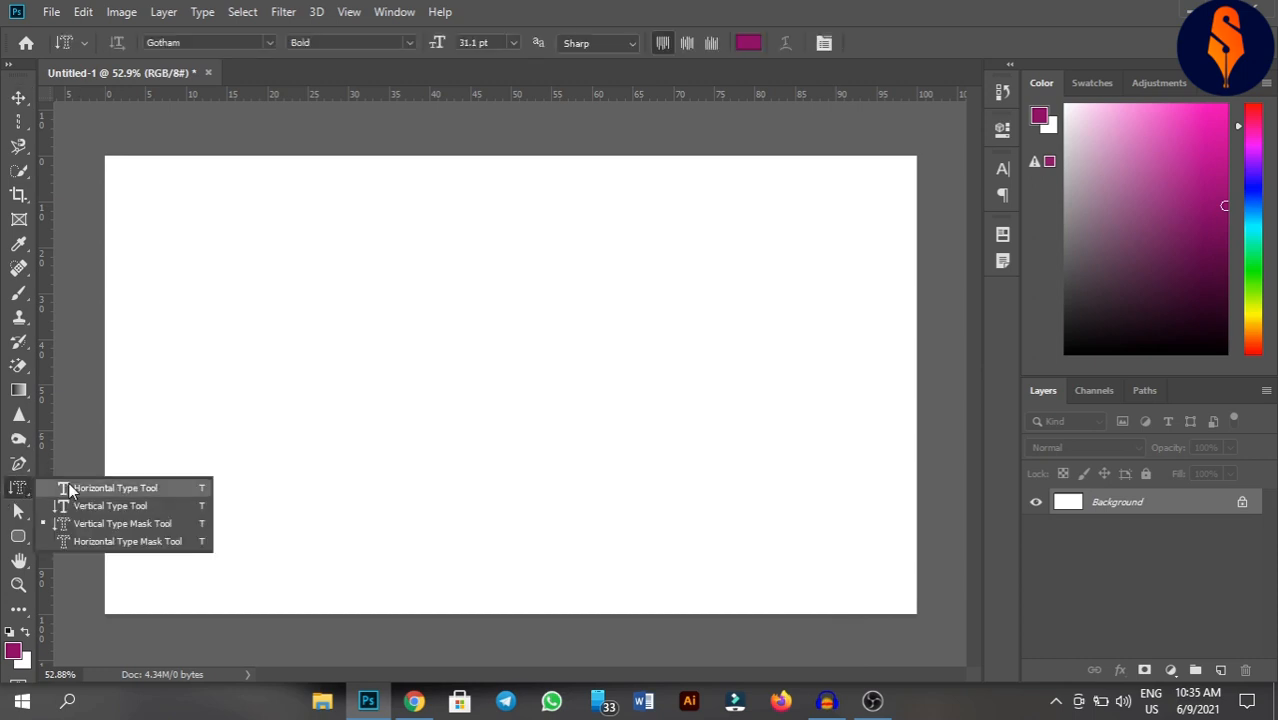
pyautogui.click(63, 487)
pyautogui.click(13, 492)
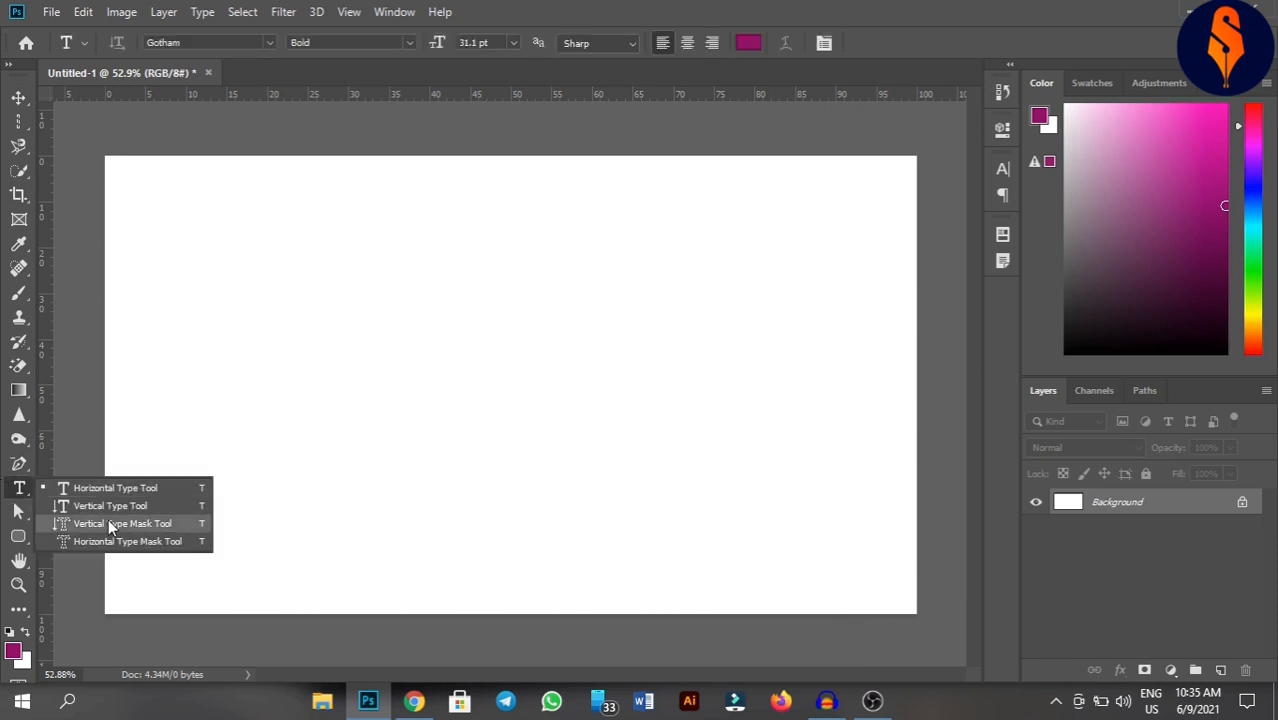
pyautogui.click(35, 487)
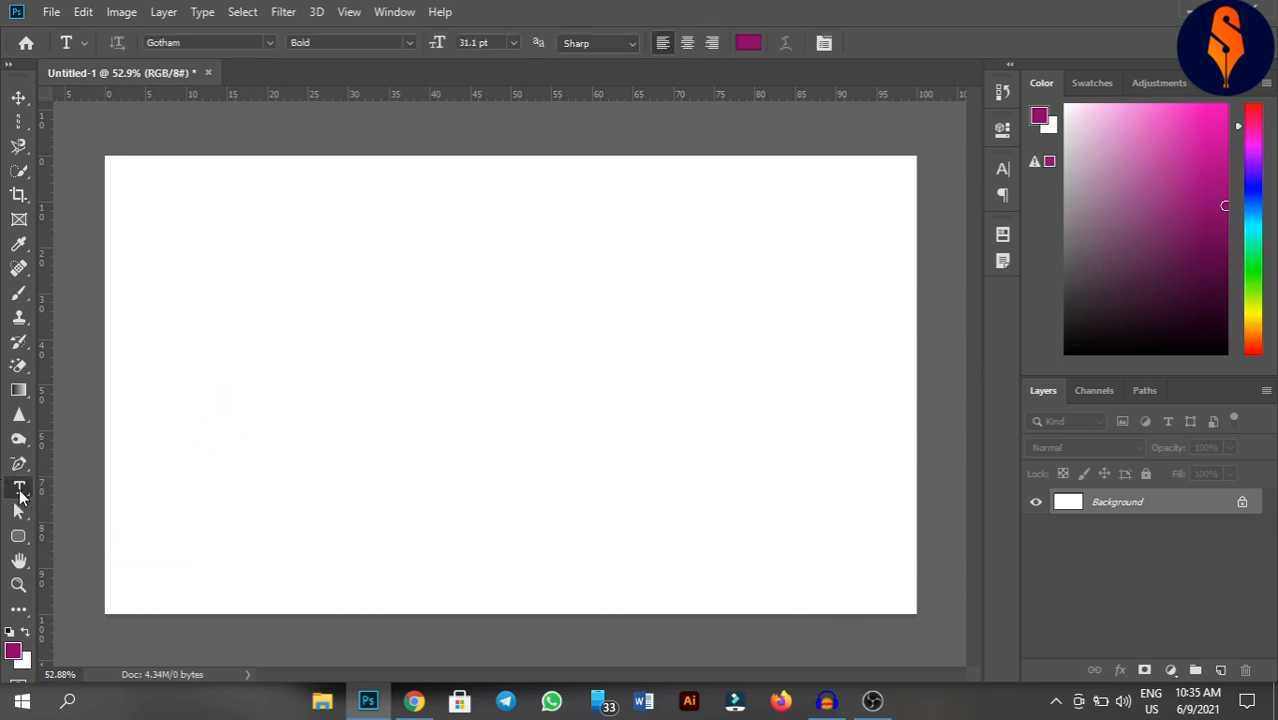
pyautogui.click(252, 238)
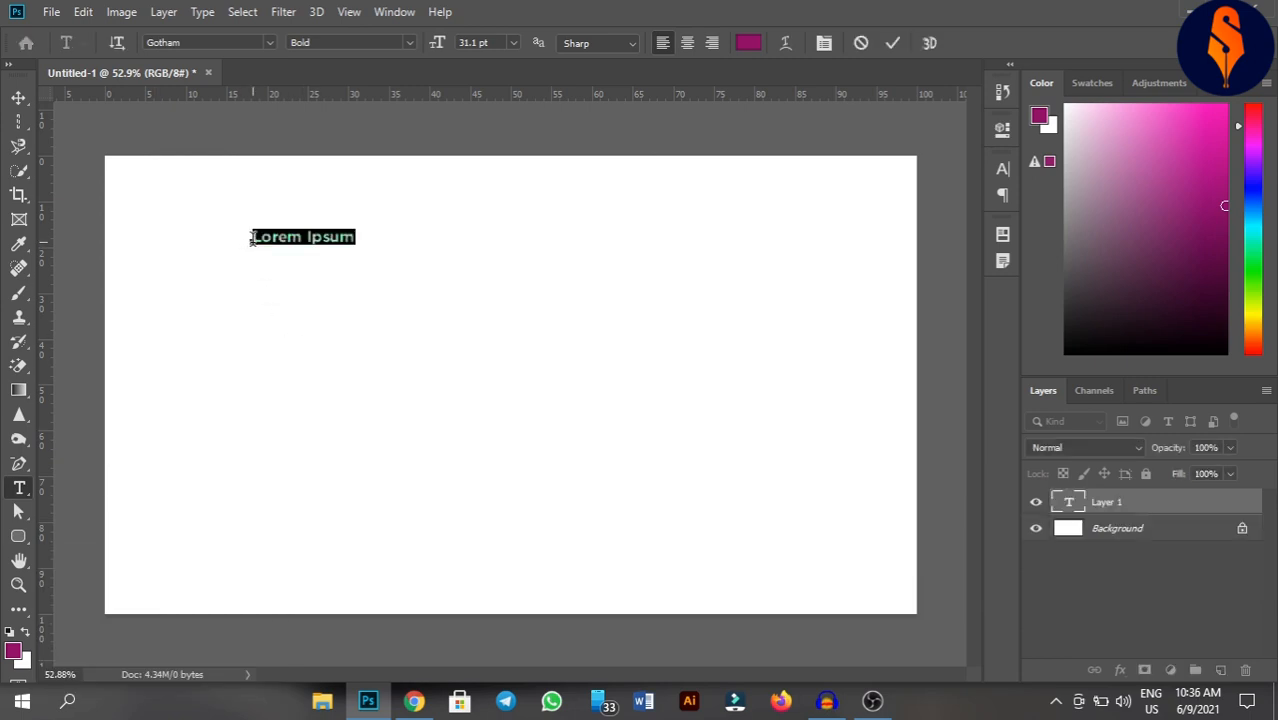
pyautogui.click(888, 46)
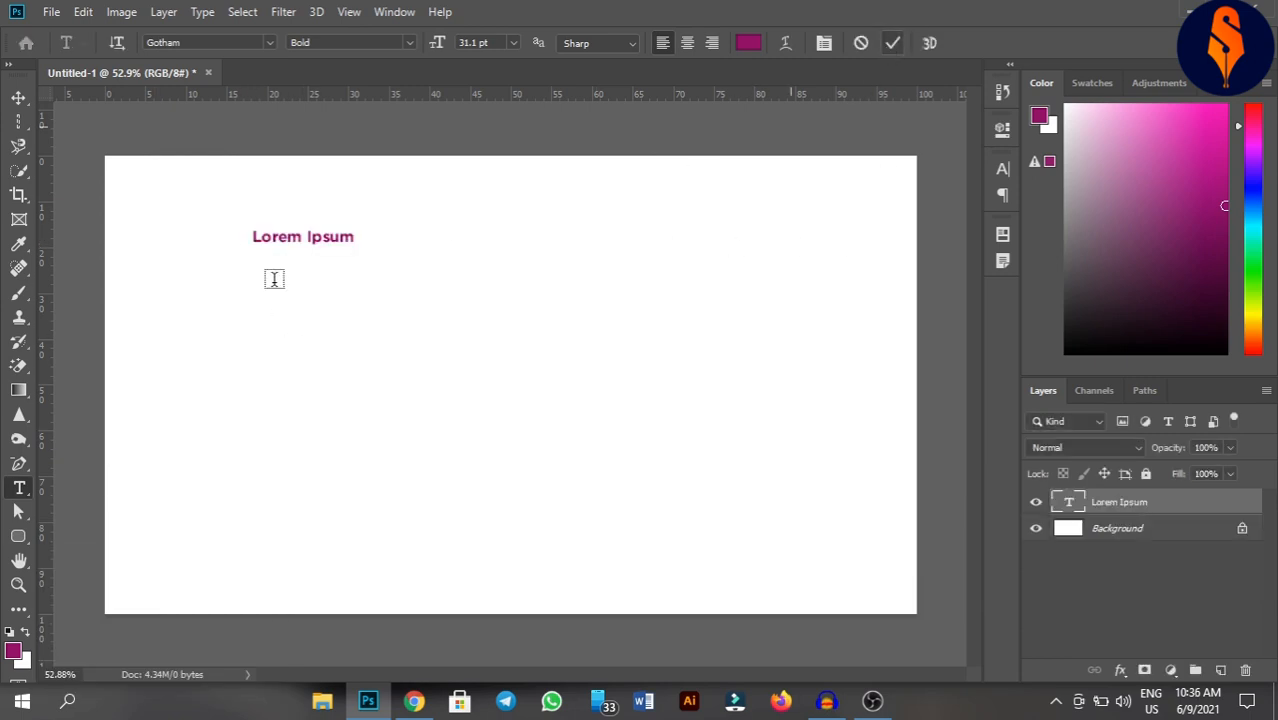
# Place a vertical "Lorem Ipsum" text to the right of the horizontal one using the Vertical Type tool
pyautogui.rightClick(19, 488)
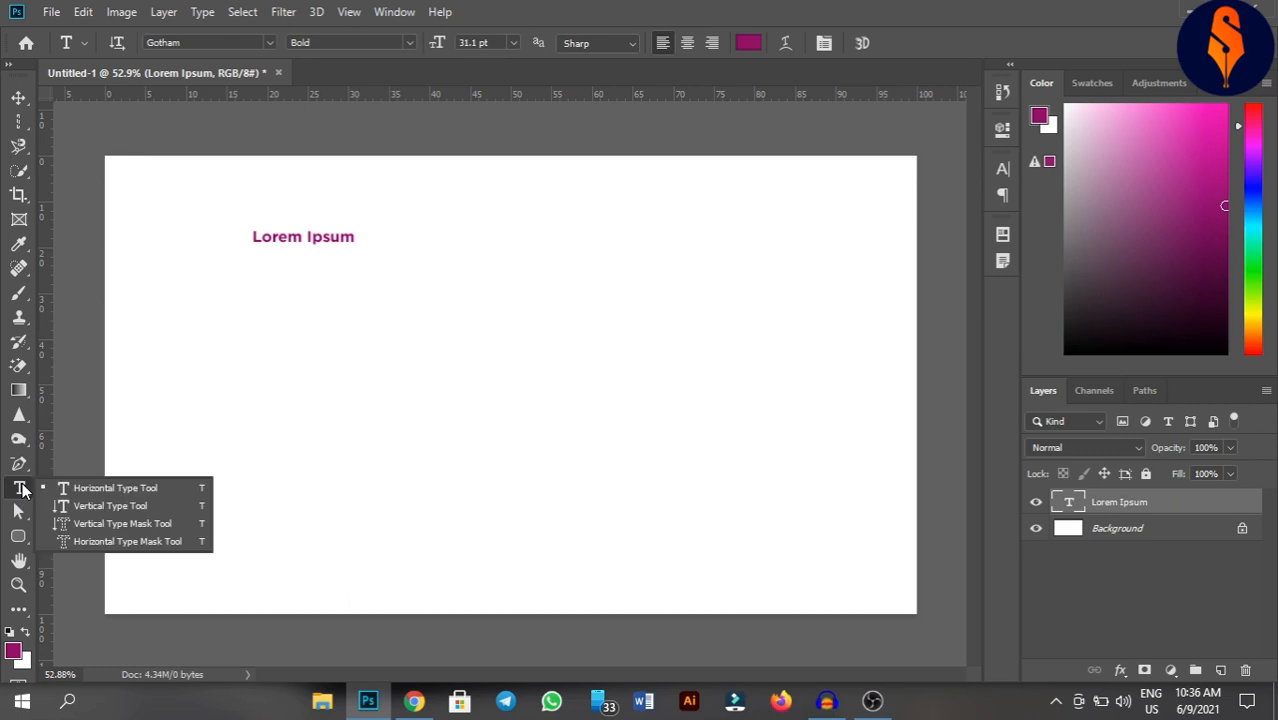
pyautogui.click(79, 505)
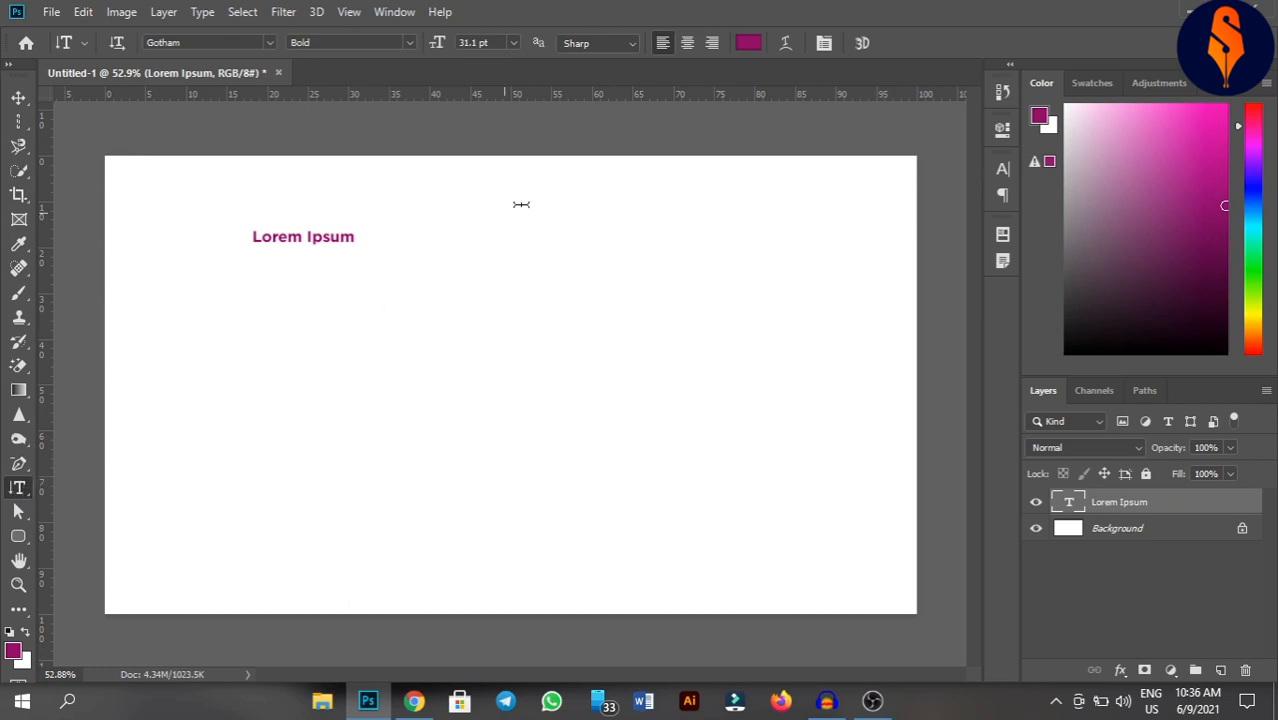
pyautogui.click(444, 240)
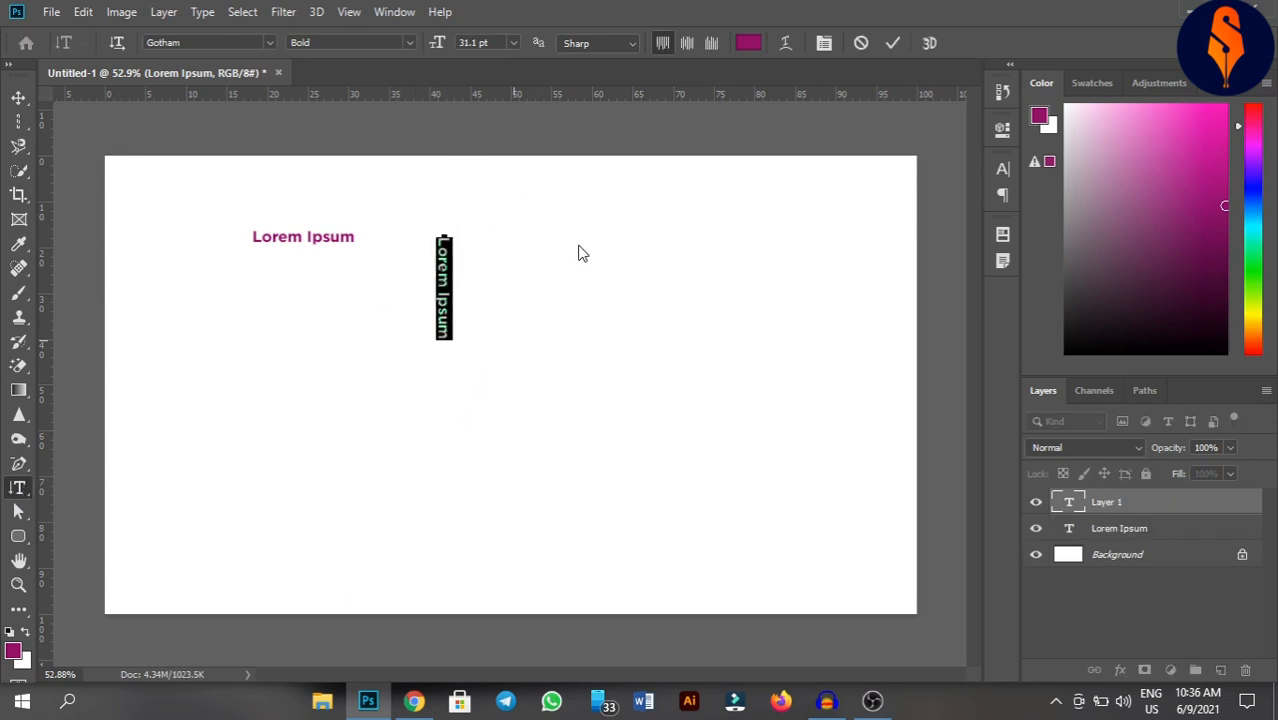
pyautogui.click(895, 46)
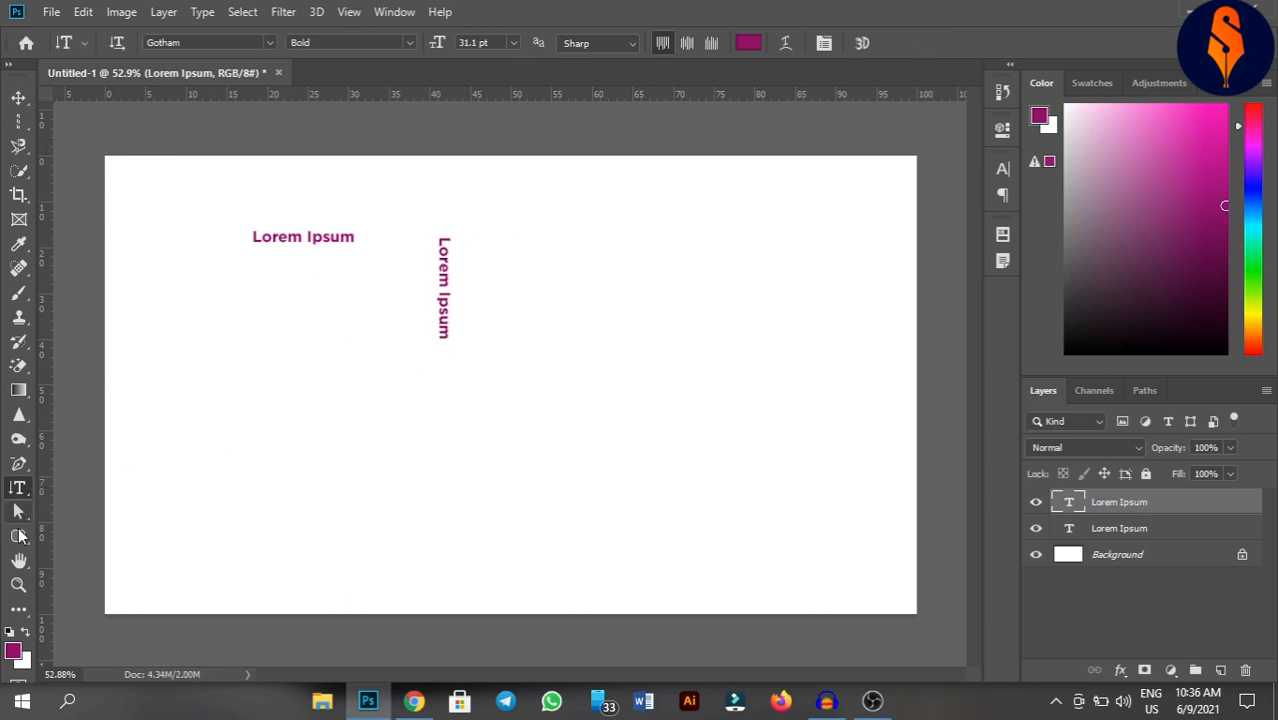
# Draw a circle about 378 px in diameter with the Ellipse tool and move it up and right beside the vertical text
pyautogui.click(18, 536)
pyautogui.rightClick(18, 536)
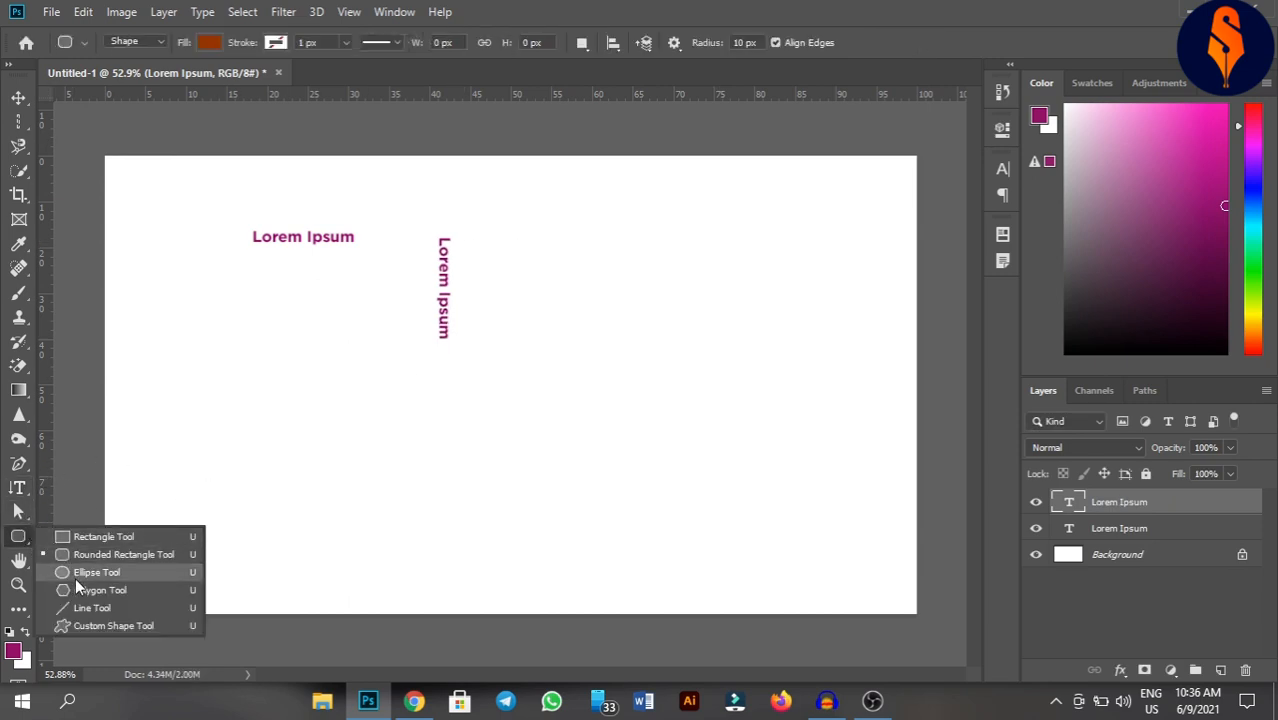
pyautogui.click(75, 575)
pyautogui.moveTo(333, 408); pyautogui.dragTo(633, 594)
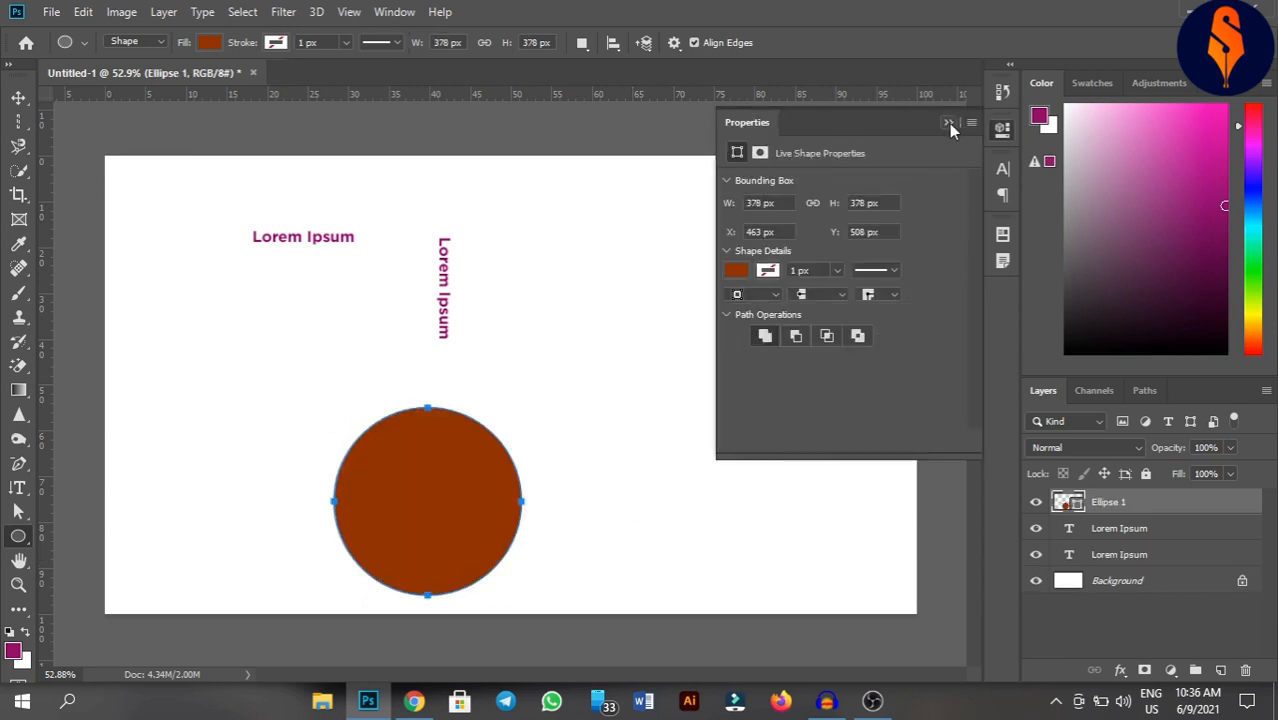
pyautogui.click(947, 123)
pyautogui.click(18, 97)
pyautogui.moveTo(478, 522); pyautogui.dragTo(683, 401)
# Create a text-shaped selection along the circle's outline with the Vertical Type Mask tool
pyautogui.click(20, 490)
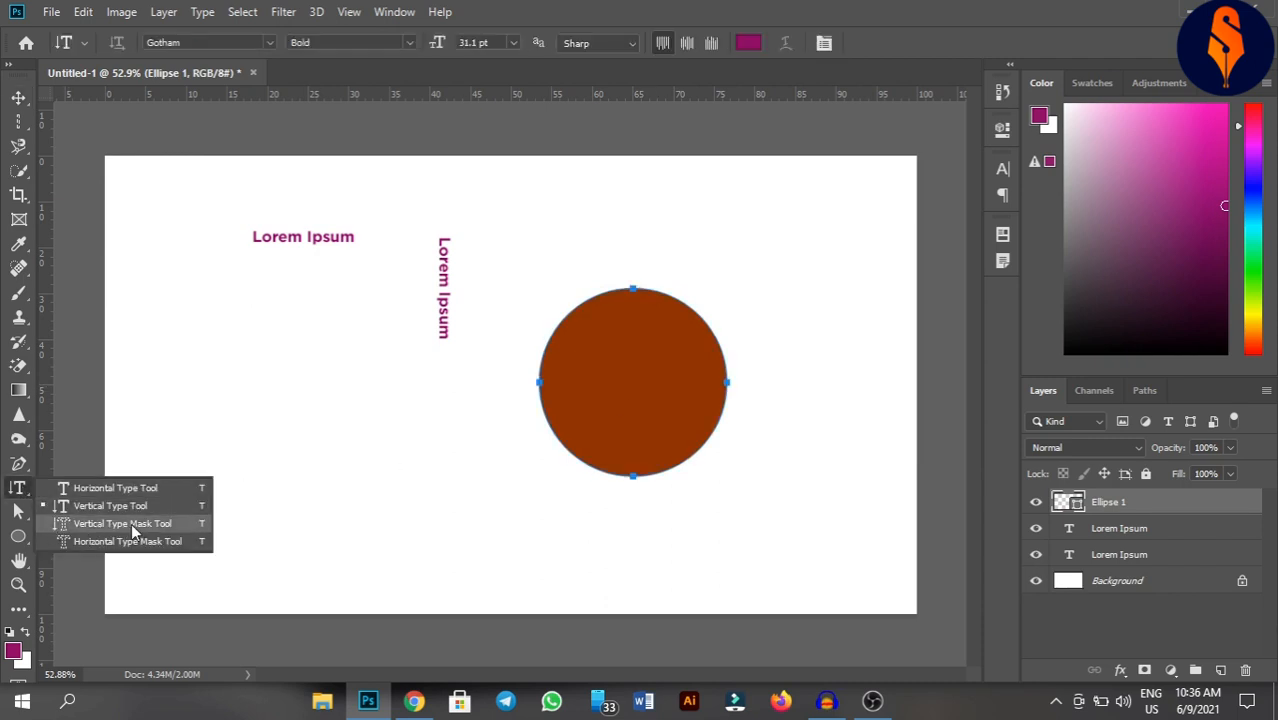
pyautogui.click(131, 523)
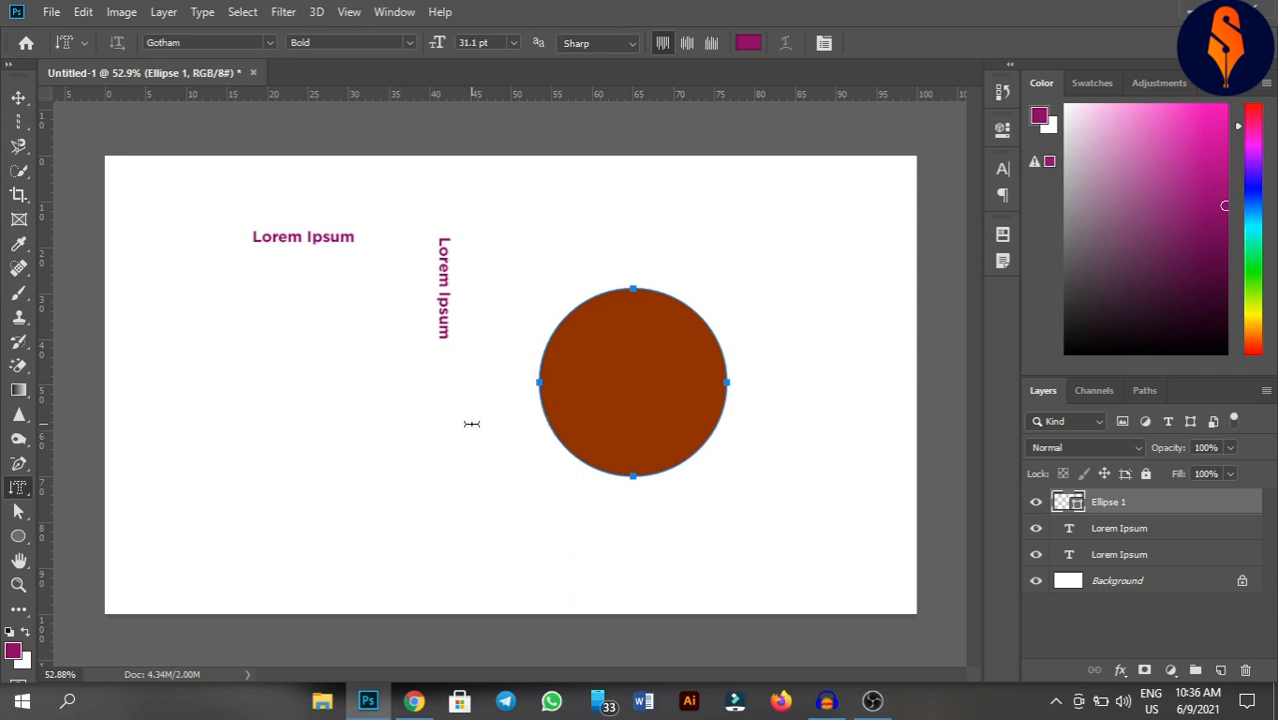
pyautogui.click(548, 419)
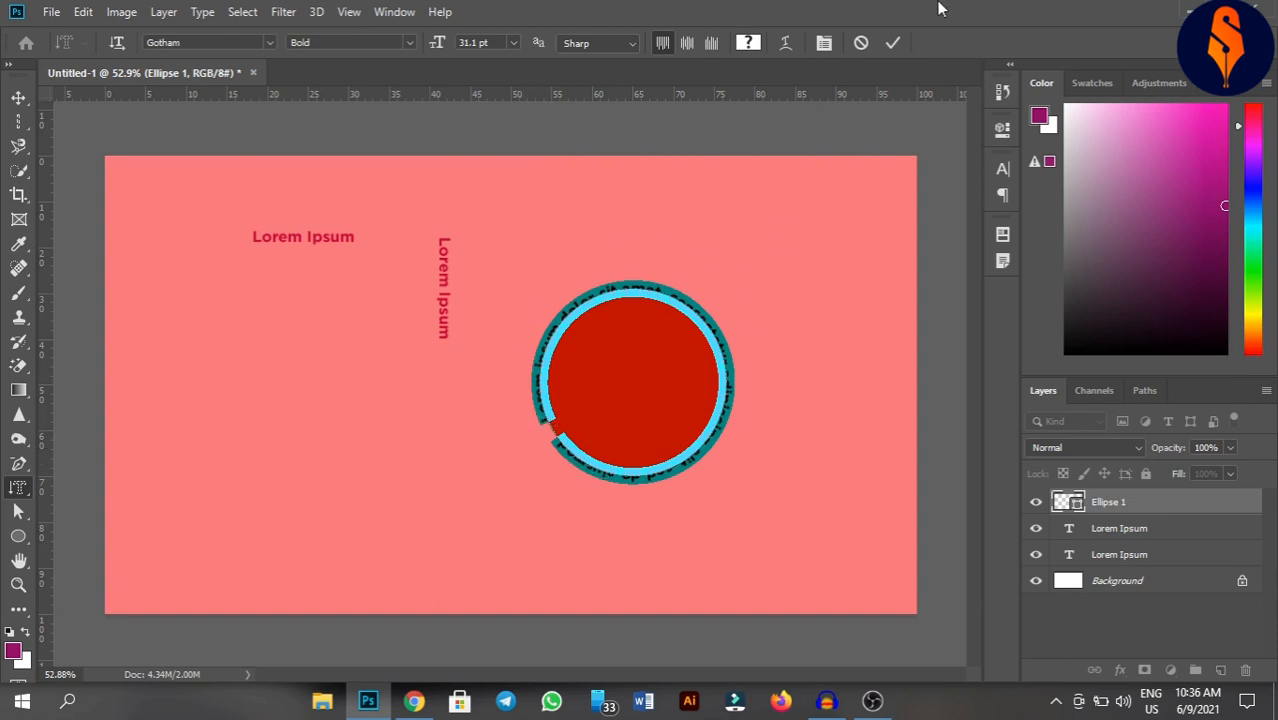
pyautogui.click(893, 43)
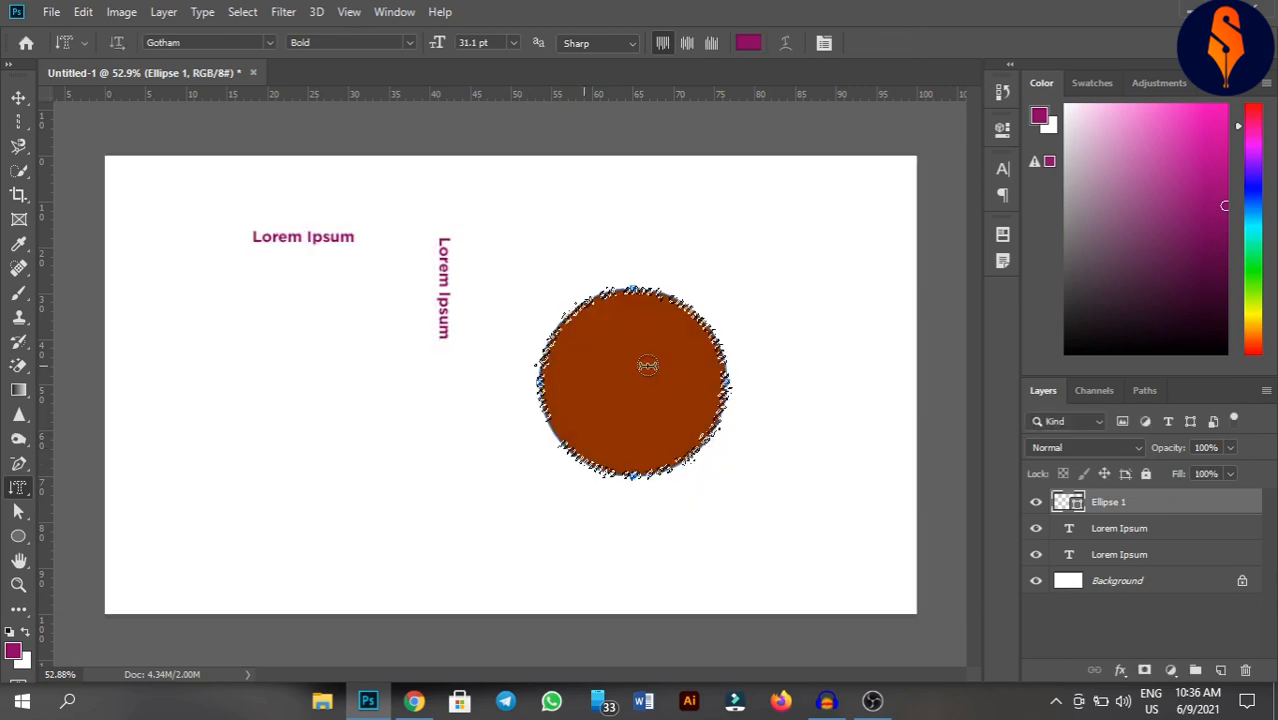
# Move the circle and its text selection around the canvas, and delete the circle
pyautogui.click(18, 97)
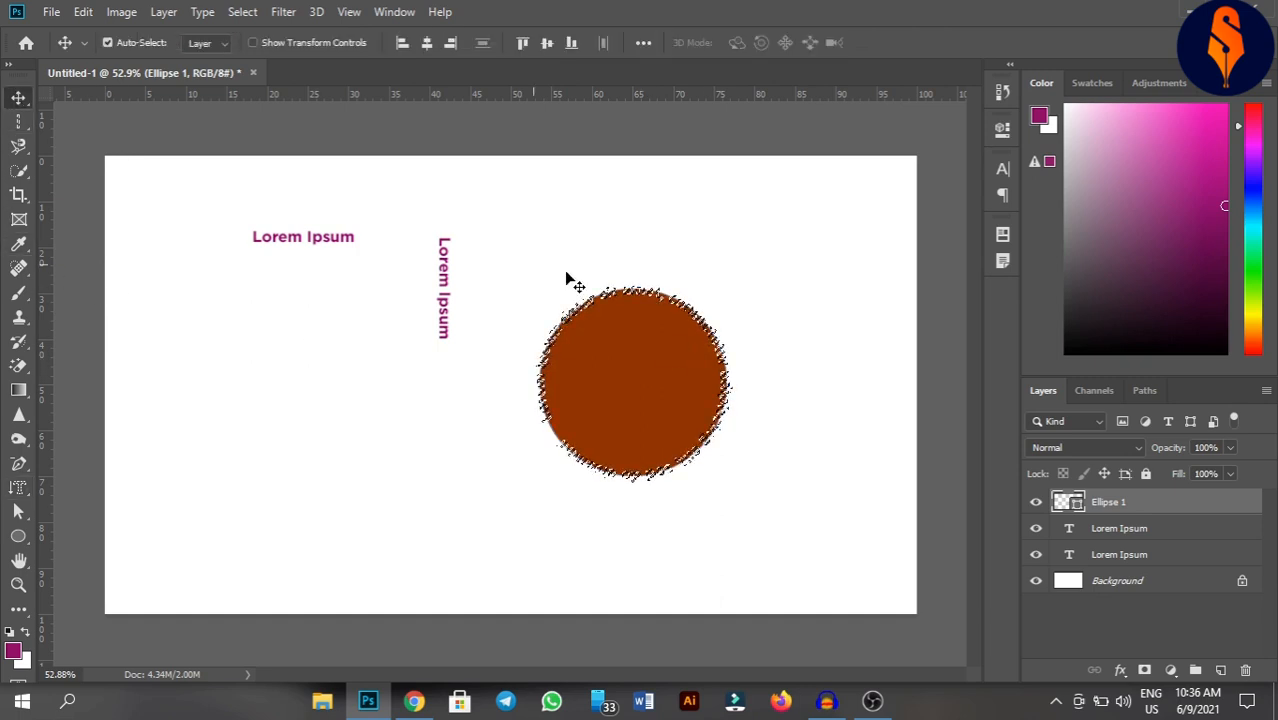
pyautogui.moveTo(671, 285); pyautogui.dragTo(585, 283)
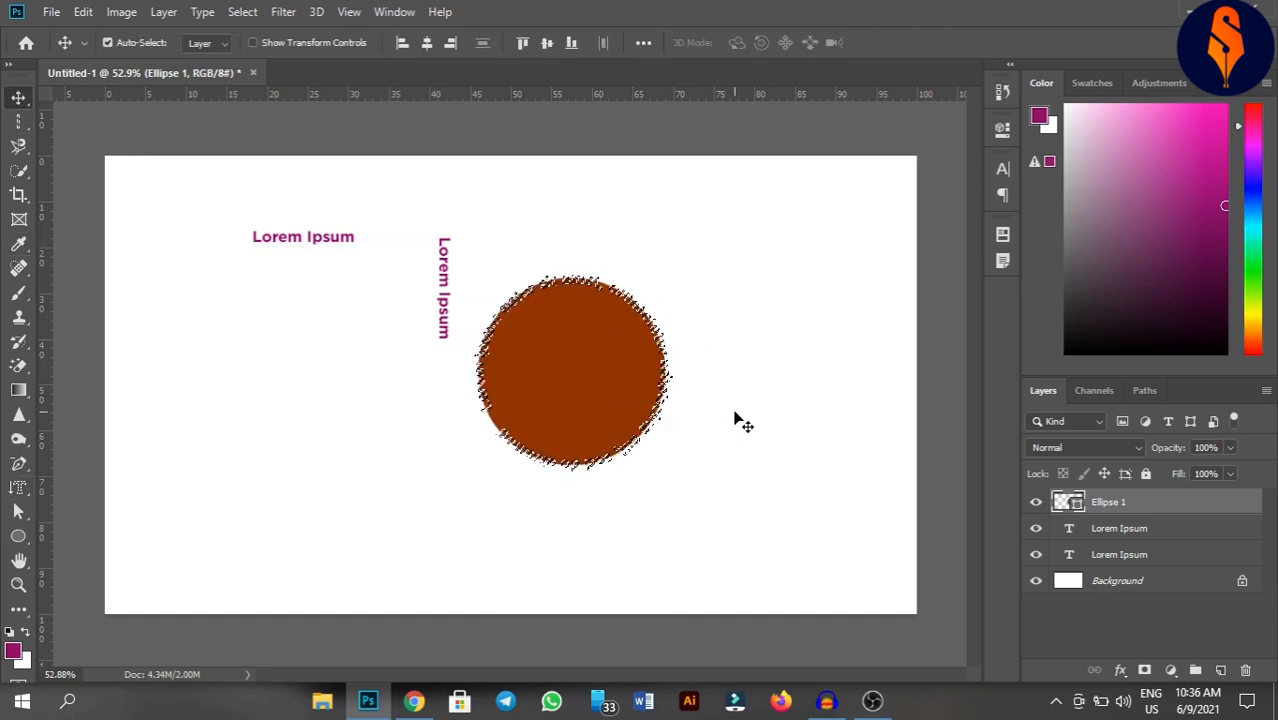
pyautogui.moveTo(611, 421); pyautogui.dragTo(704, 456)
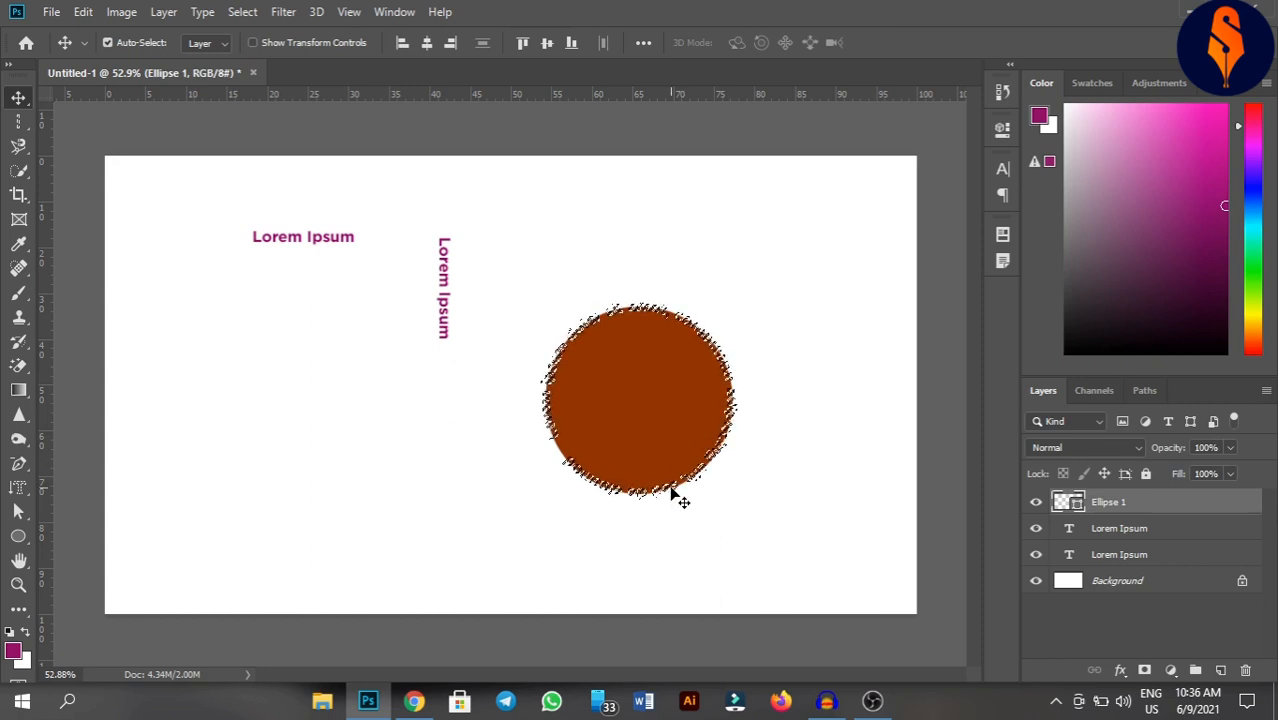
pyautogui.moveTo(650, 254); pyautogui.dragTo(702, 508)
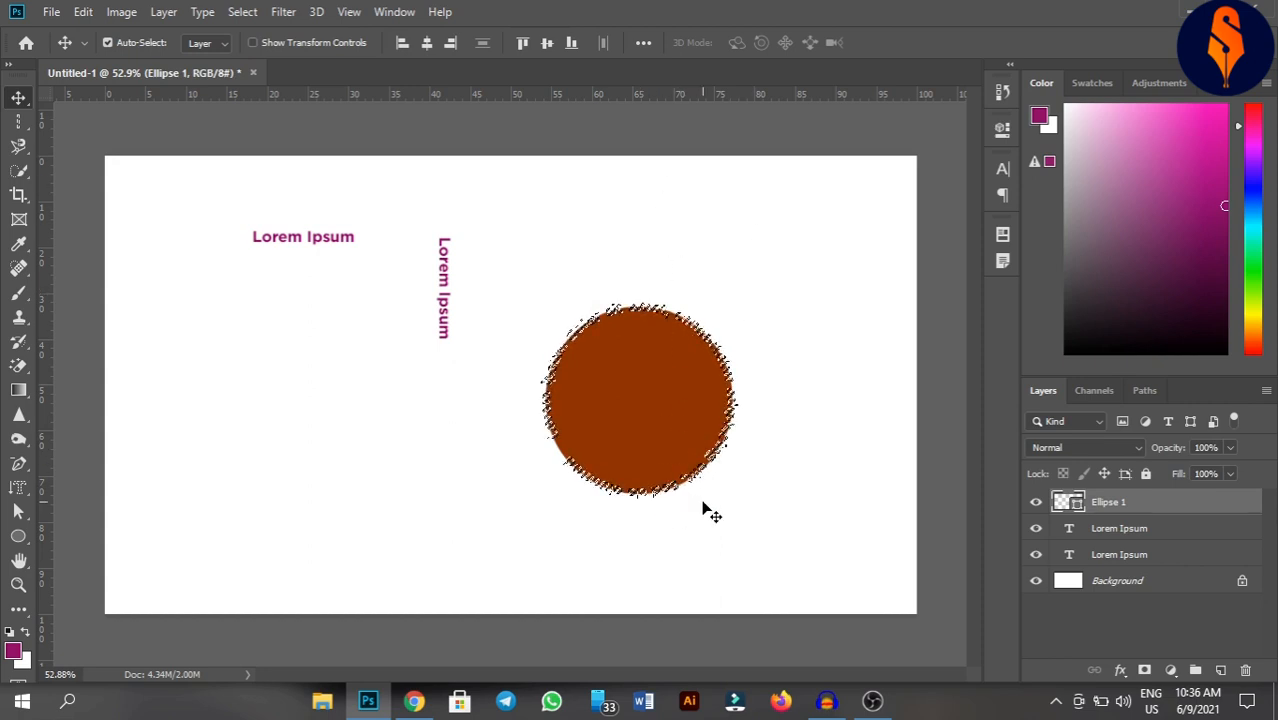
pyautogui.press('Delete')
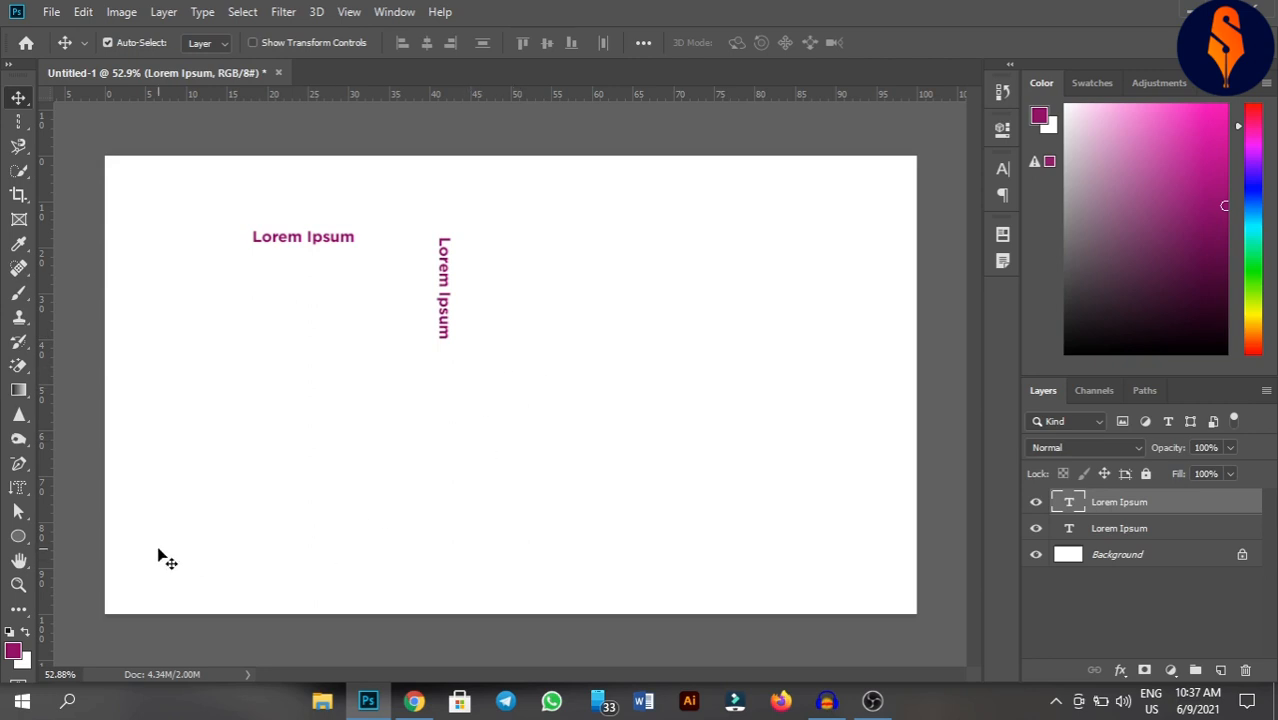
# Draw a circle about 427 px in diameter right of the vertical text and move it slightly to the left
pyautogui.click(17, 536)
pyautogui.click(17, 536)
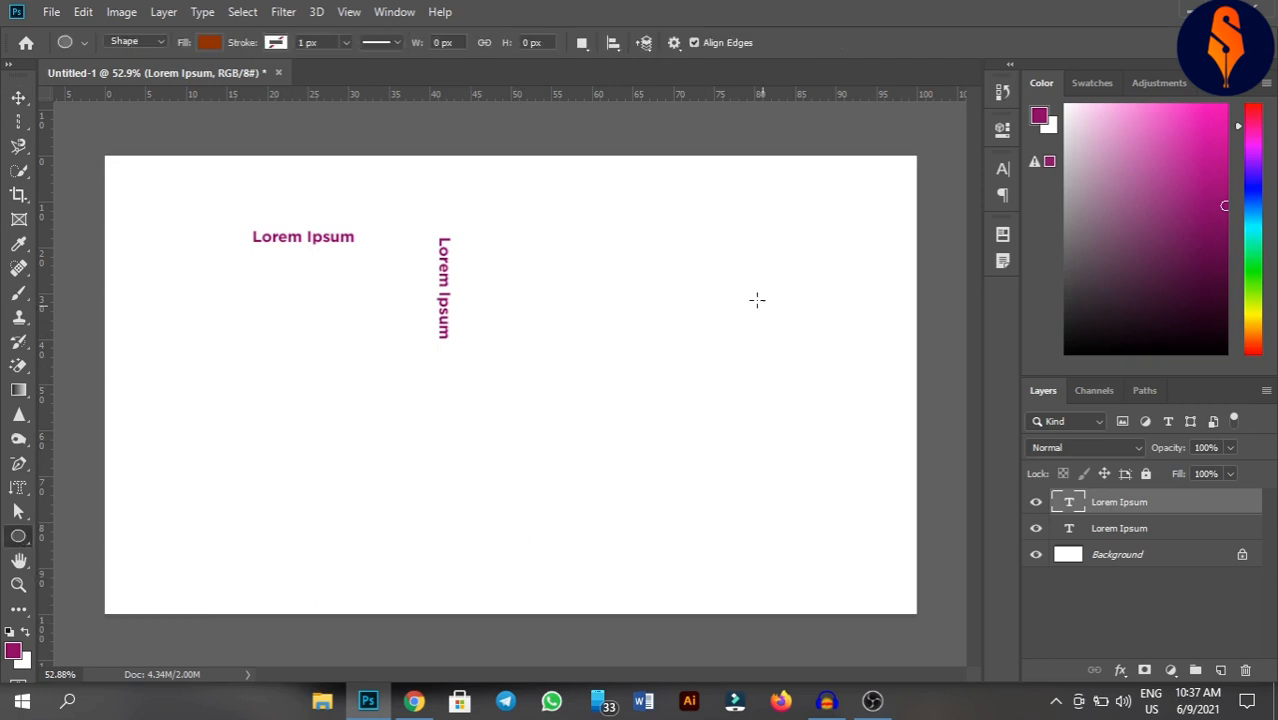
pyautogui.moveTo(618, 279); pyautogui.dragTo(833, 562)
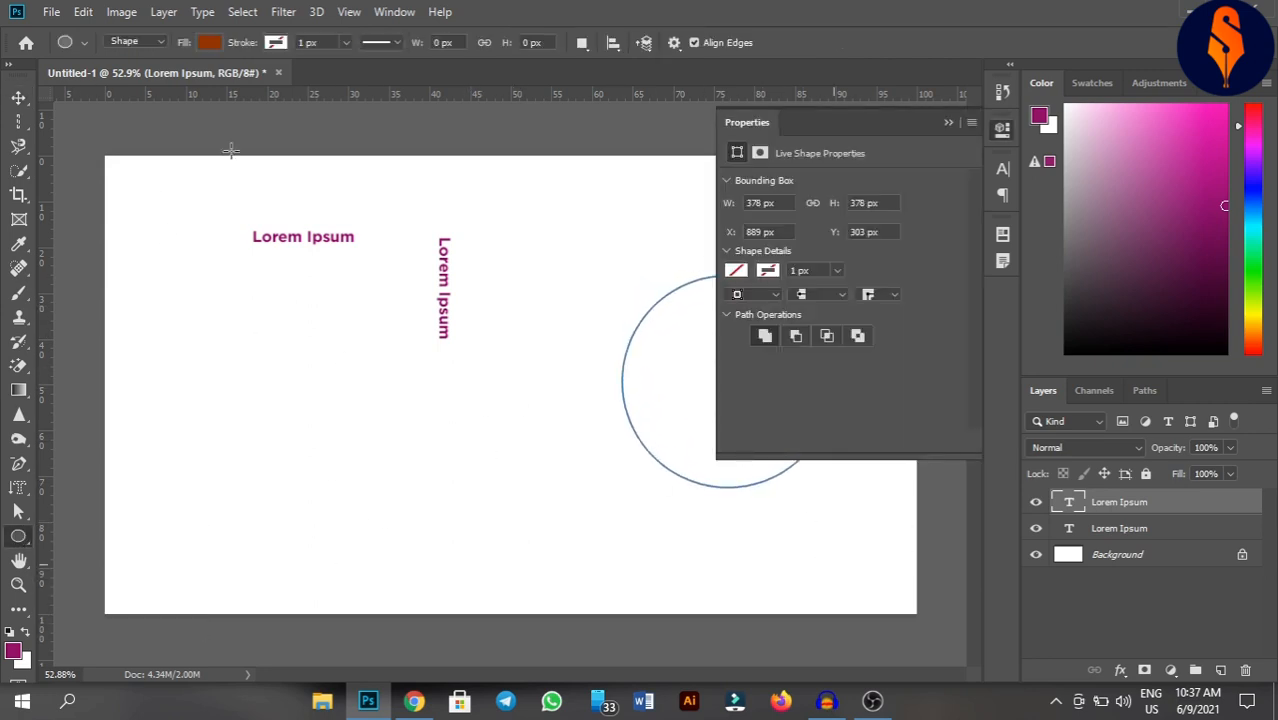
pyautogui.click(950, 123)
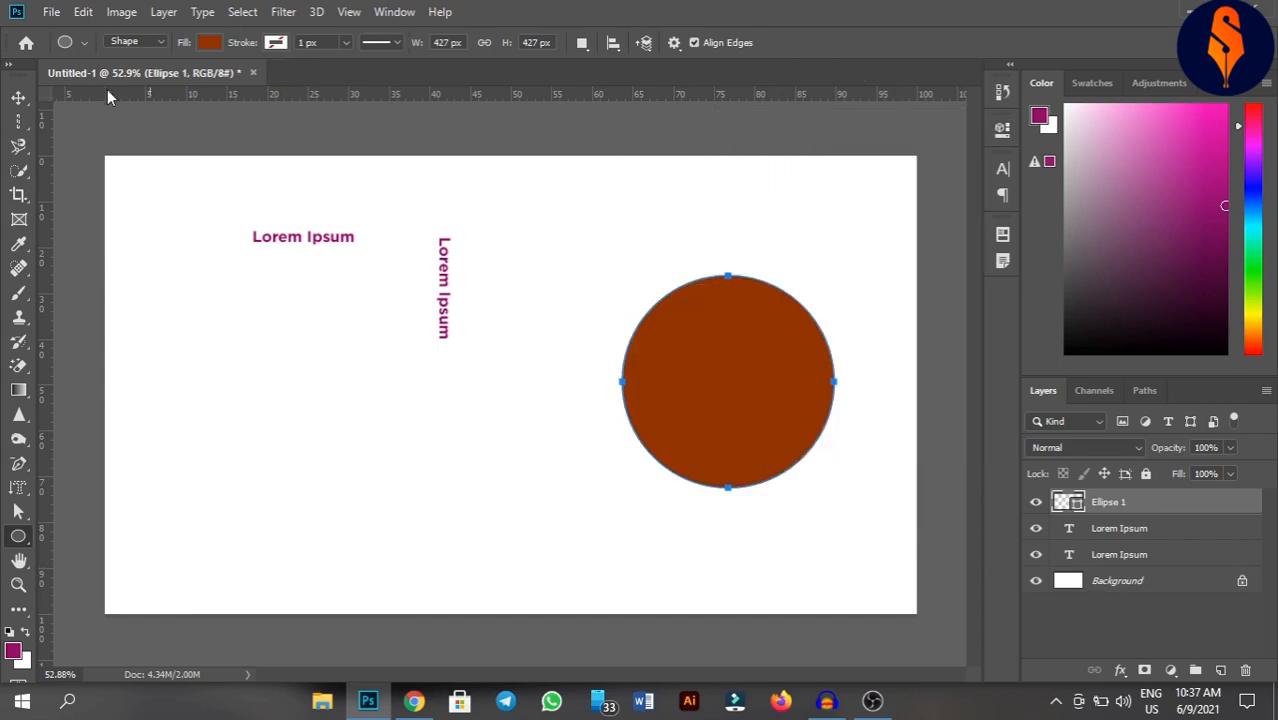
pyautogui.click(18, 97)
pyautogui.moveTo(707, 350); pyautogui.dragTo(612, 358)
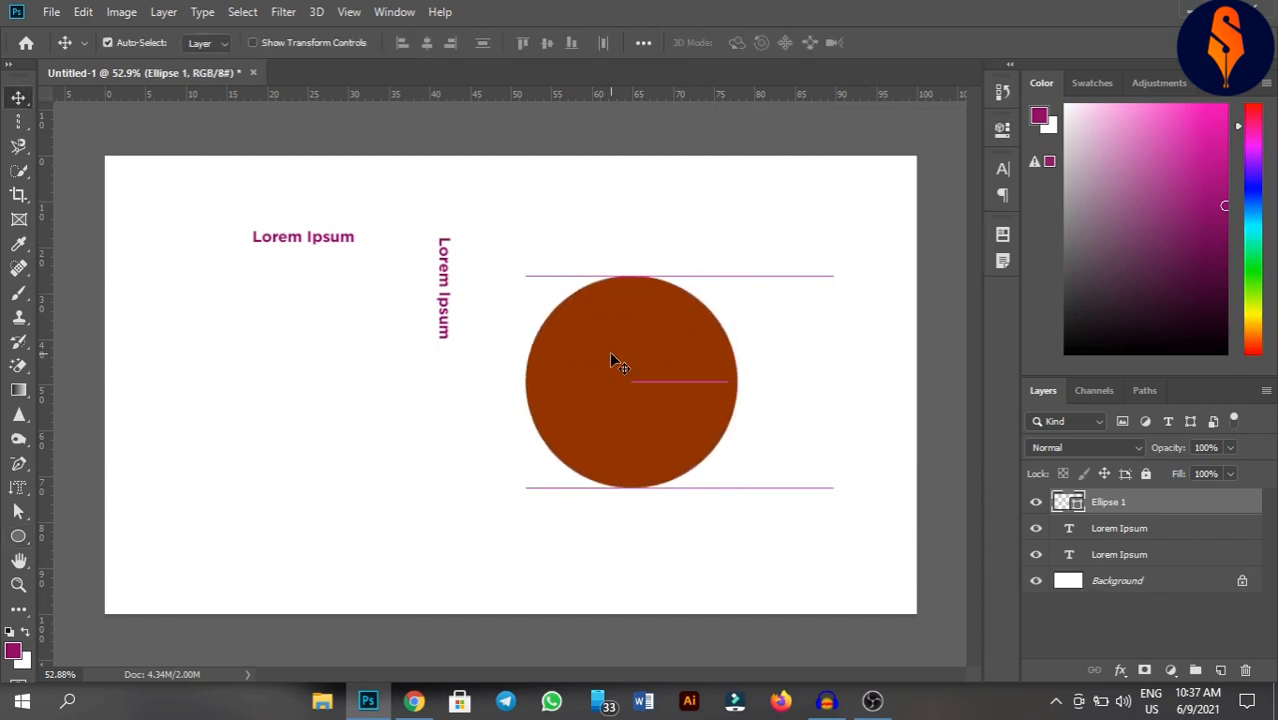
# Enter the sample text "fsjfsdjflasdjfklasfjasdlfjasklf" along the circle's outline with the Horizontal Type tool, replacing the placeholder text
pyautogui.click(18, 487)
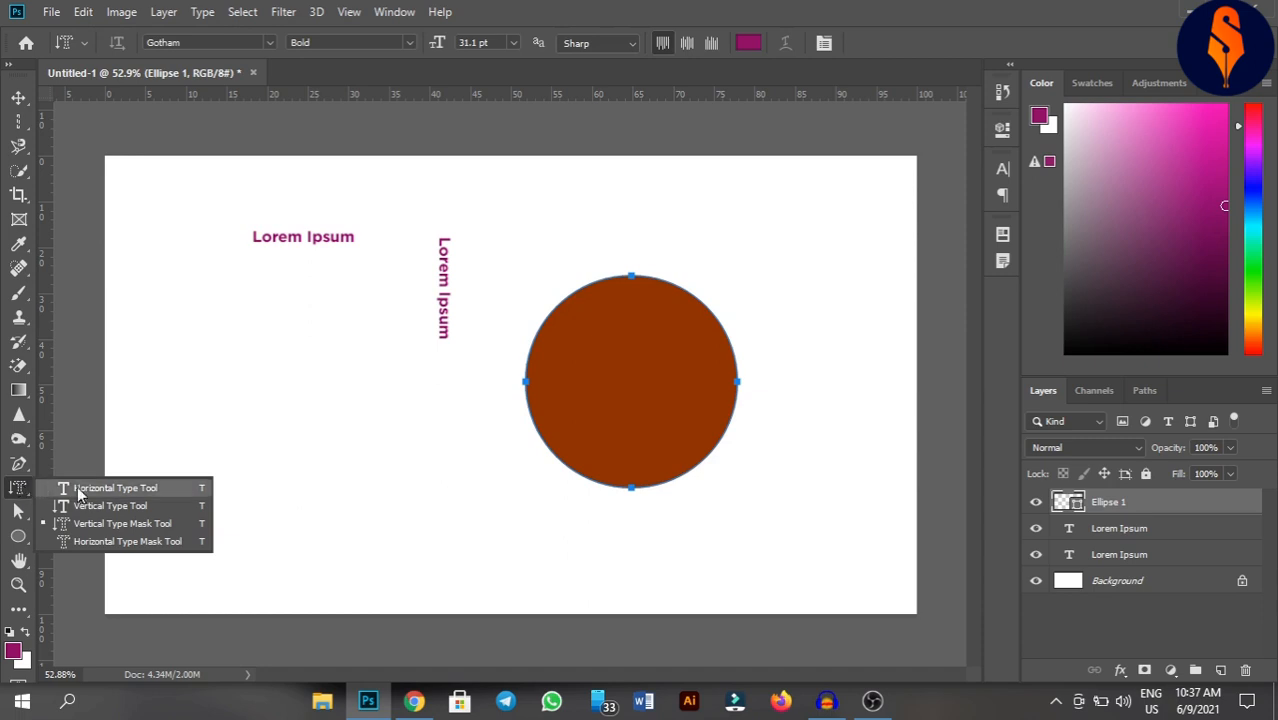
pyautogui.click(106, 488)
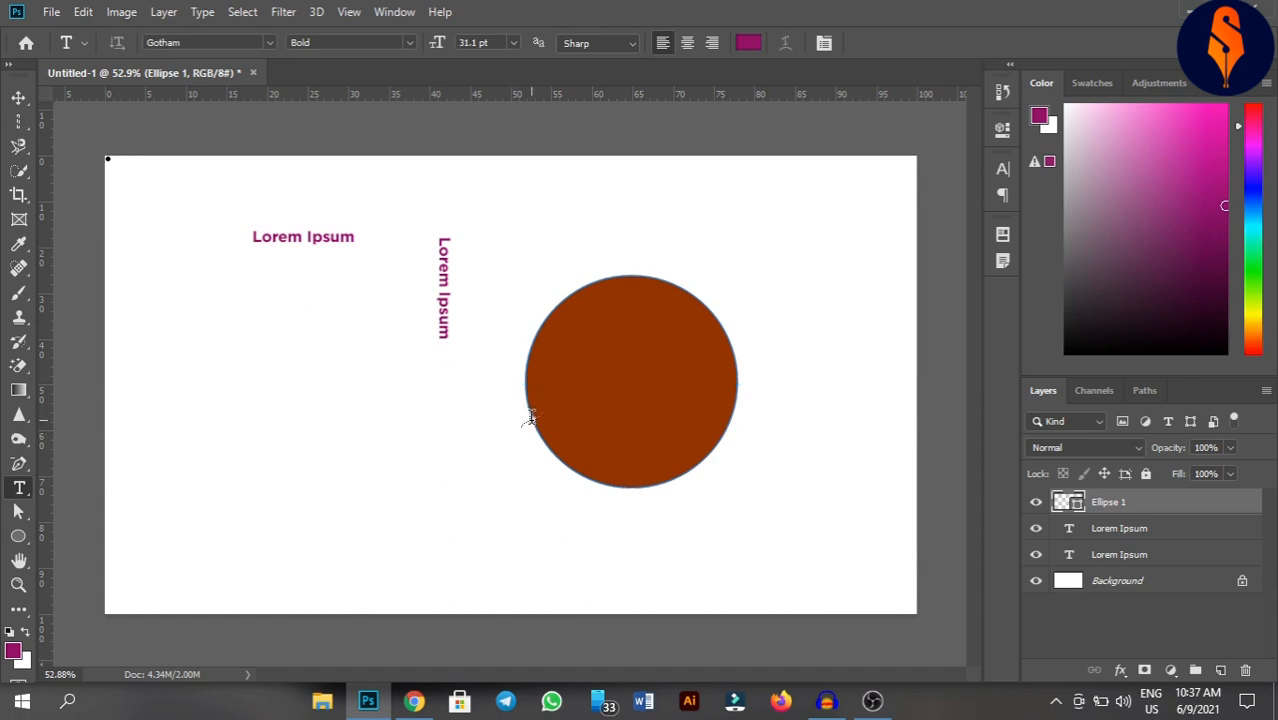
pyautogui.click(531, 416)
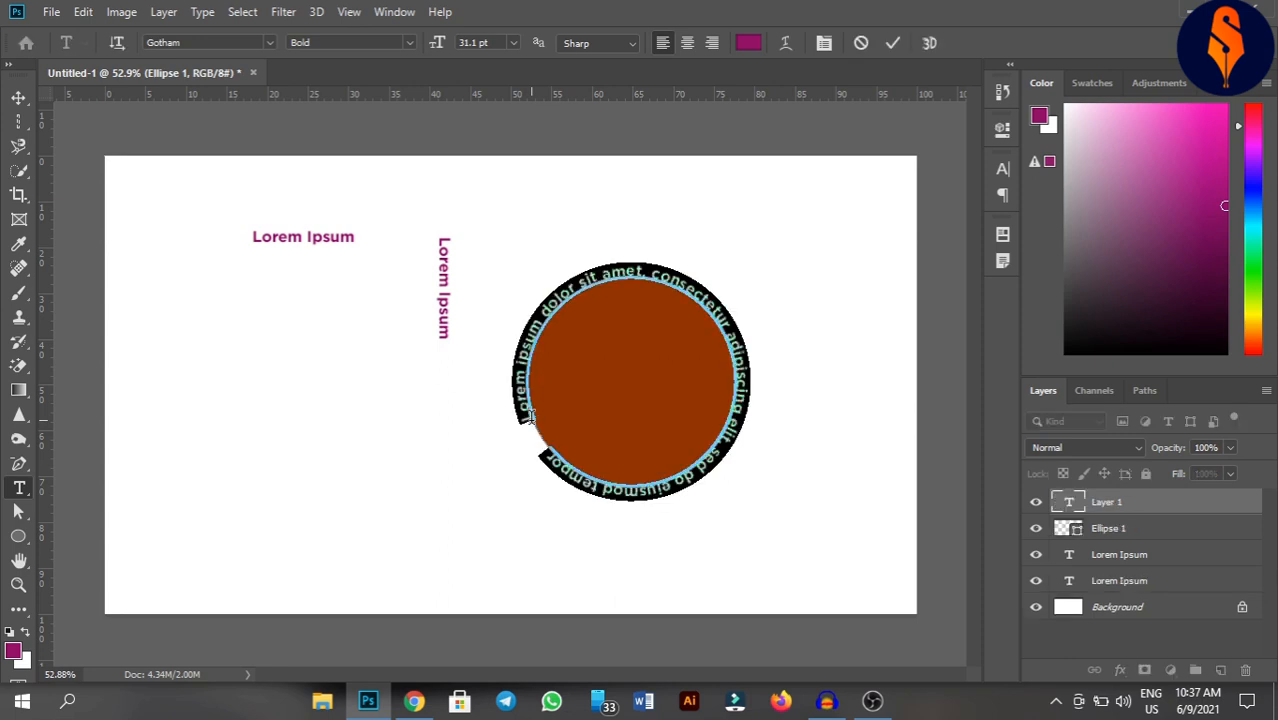
pyautogui.press('BackSpace')
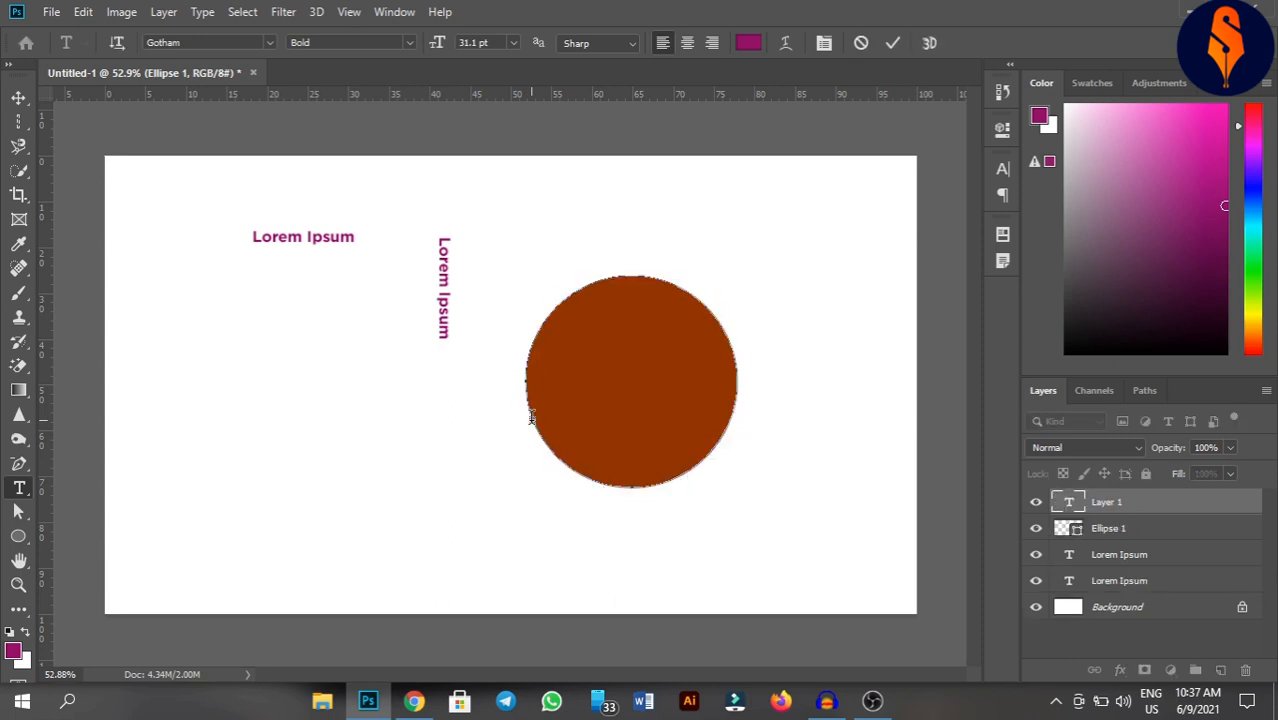
pyautogui.write('fslfsdlflasdlfklasflasdlflasklf')
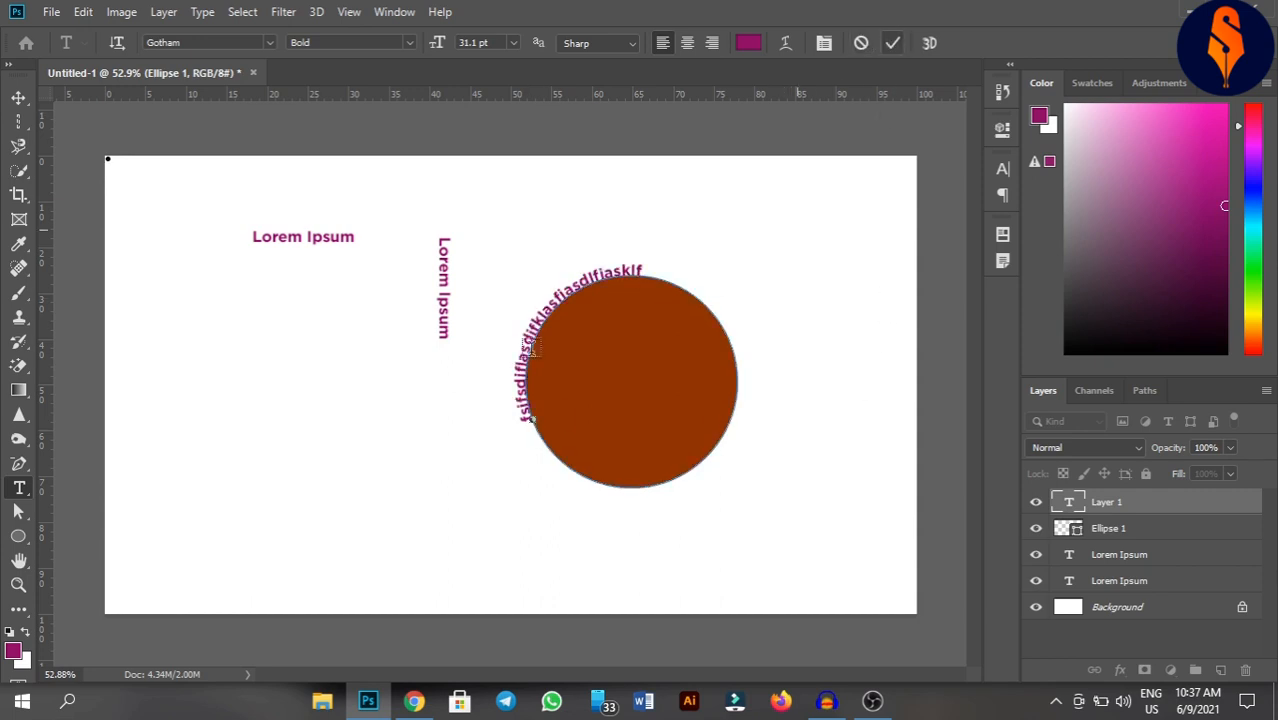
pyautogui.click(894, 43)
# Delete the circle with its curved text and both Lorem Ipsum texts to clear the canvas
pyautogui.click(18, 97)
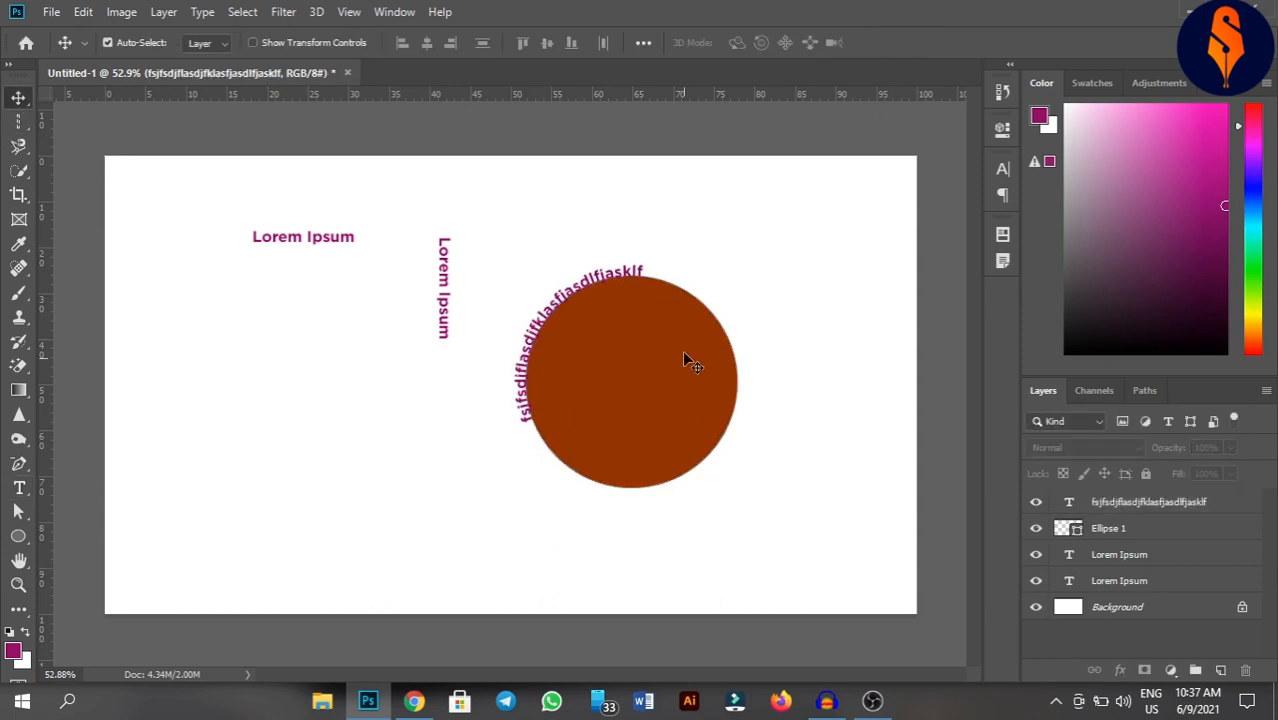
pyautogui.moveTo(585, 238); pyautogui.dragTo(735, 545)
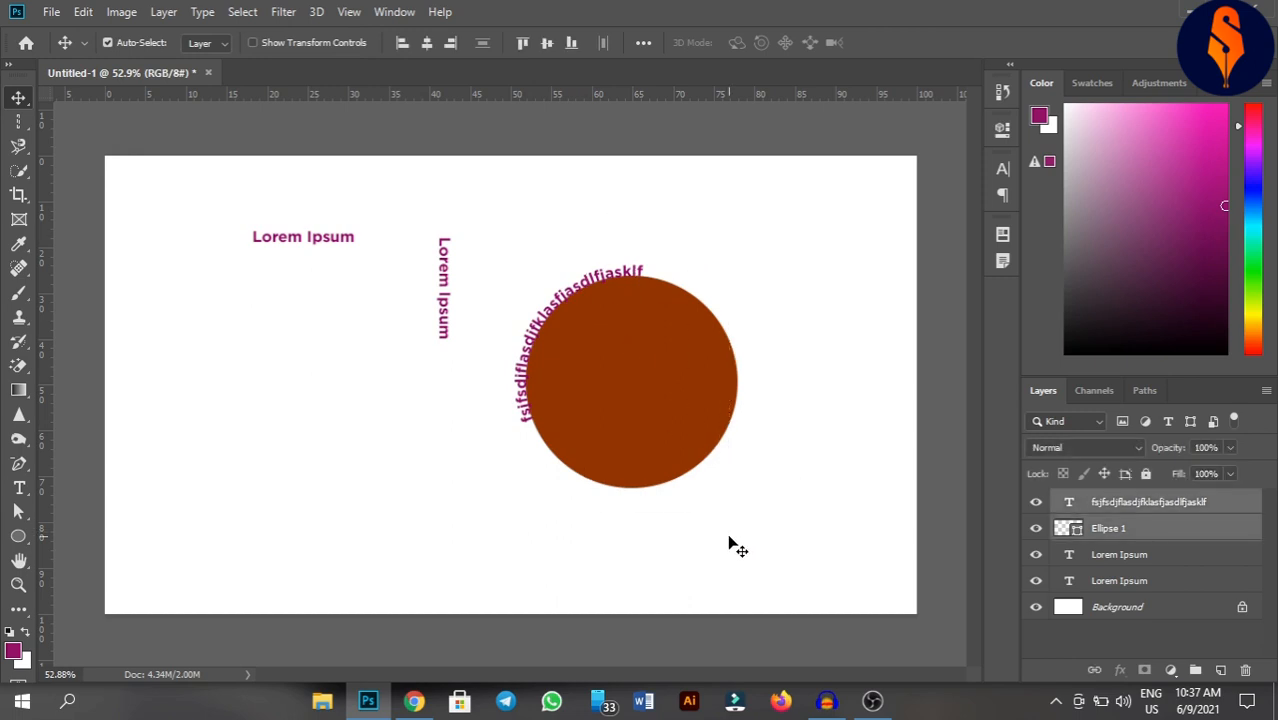
pyautogui.press('Delete')
pyautogui.moveTo(268, 202); pyautogui.dragTo(490, 340)
pyautogui.press('Delete')
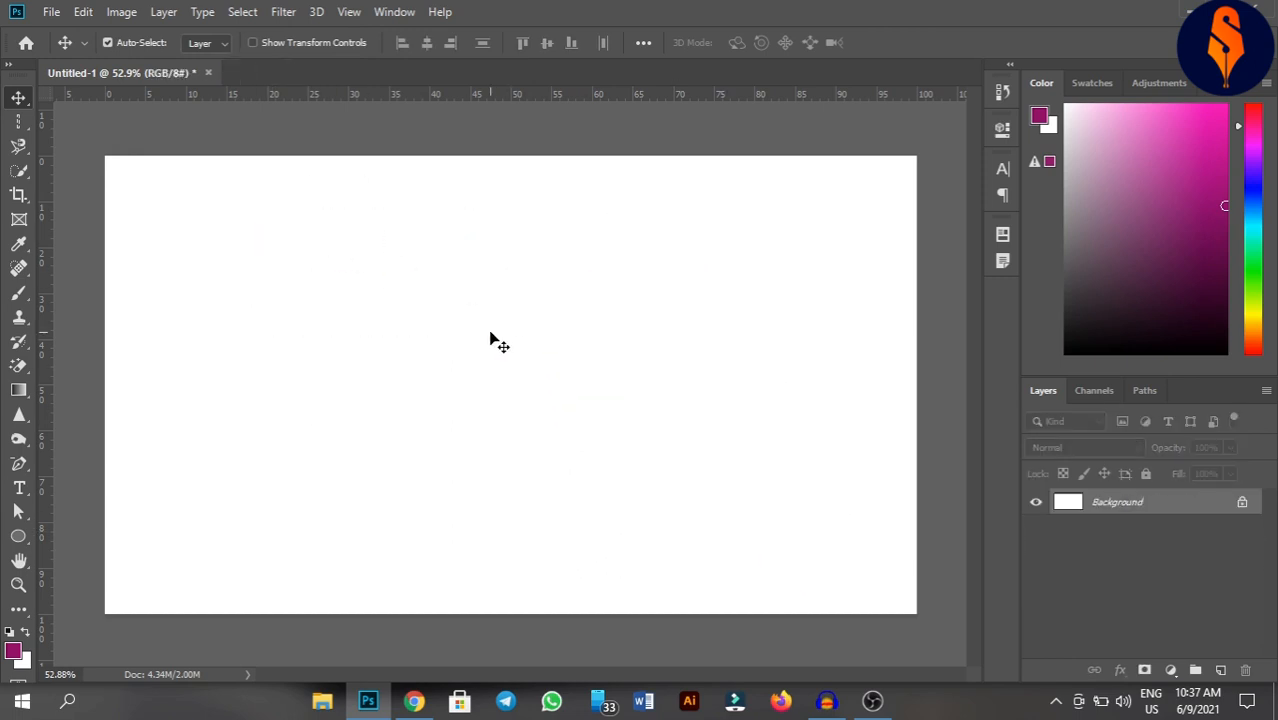
# Draw a rectangle about 482 by 241 px near the canvas's upper left corner with the Rectangle tool and move it down
pyautogui.click(19, 536)
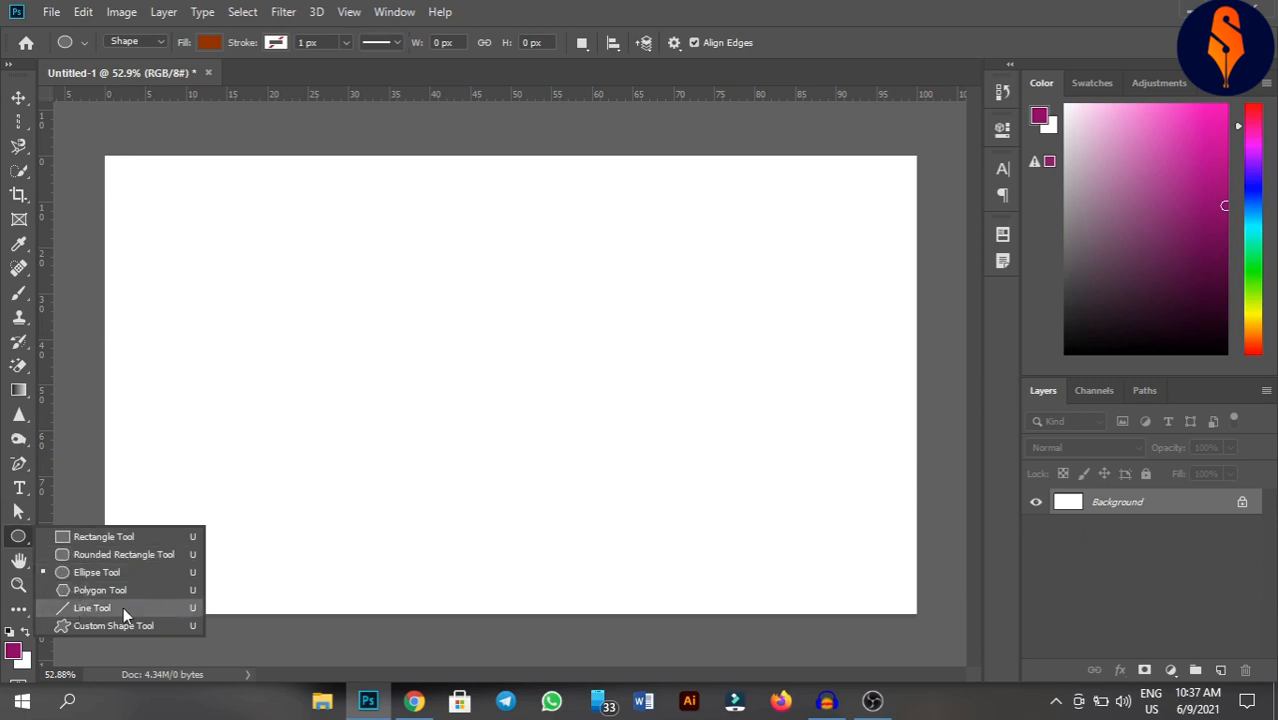
pyautogui.click(137, 533)
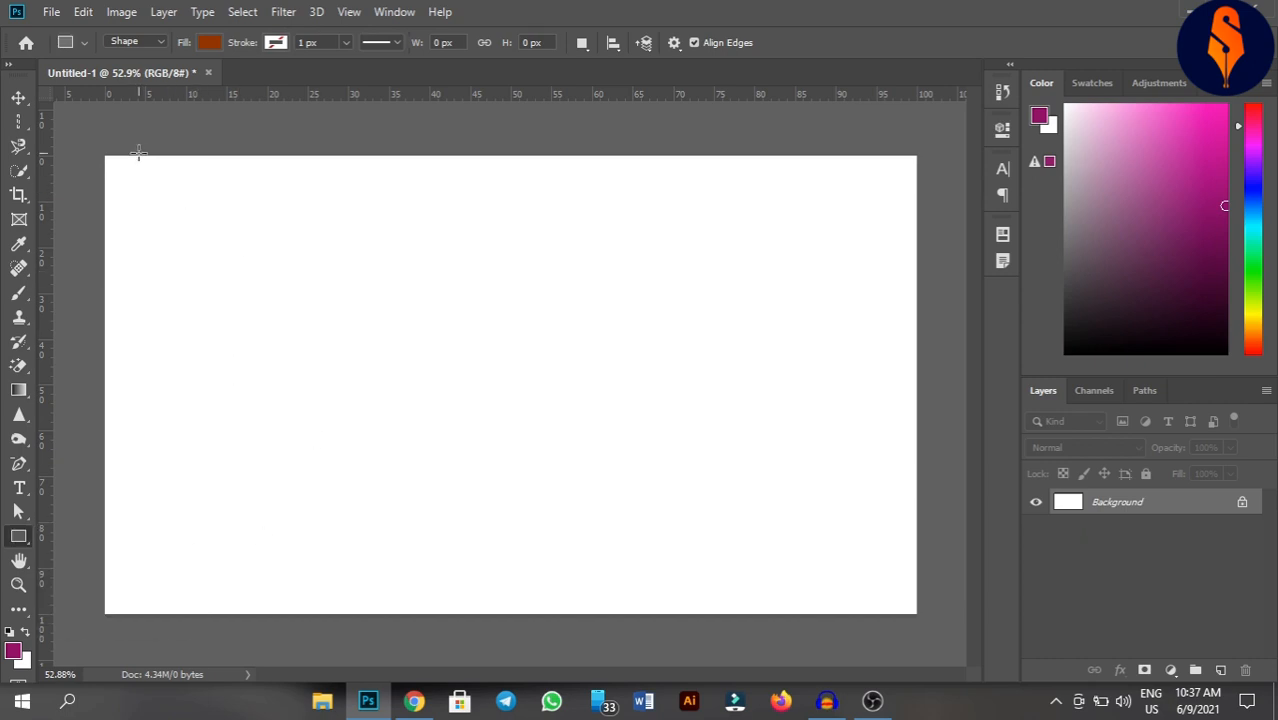
pyautogui.moveTo(139, 153); pyautogui.dragTo(377, 271)
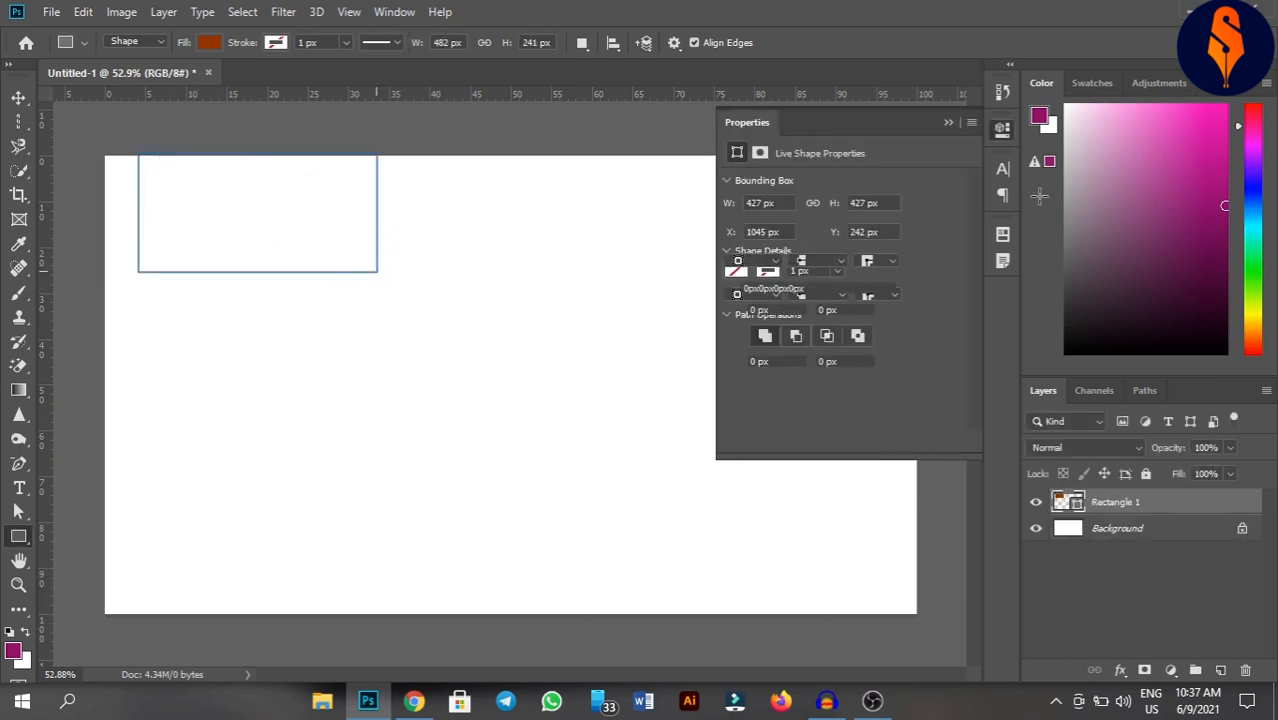
pyautogui.click(18, 97)
pyautogui.moveTo(194, 210); pyautogui.dragTo(194, 257)
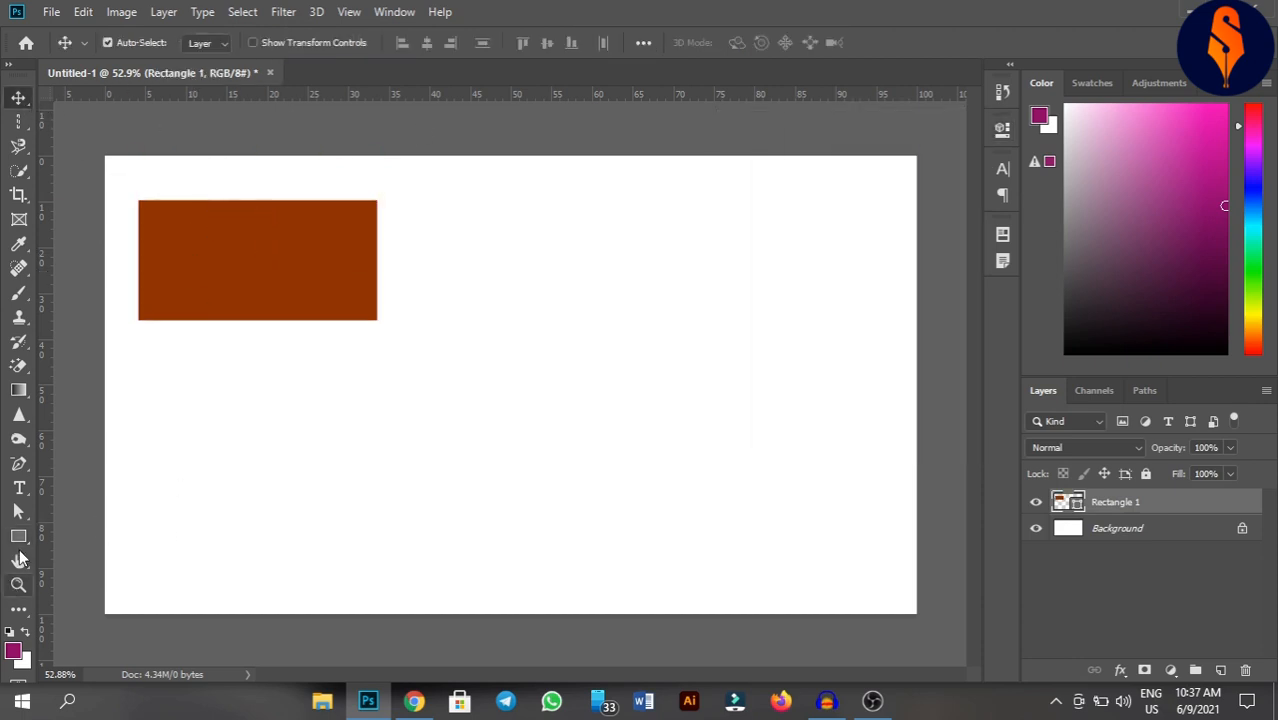
# Draw a rounded rectangle about 528 by 264 px with 10 px radius right of the rectangle, and move both shapes slightly up and right
pyautogui.click(21, 539)
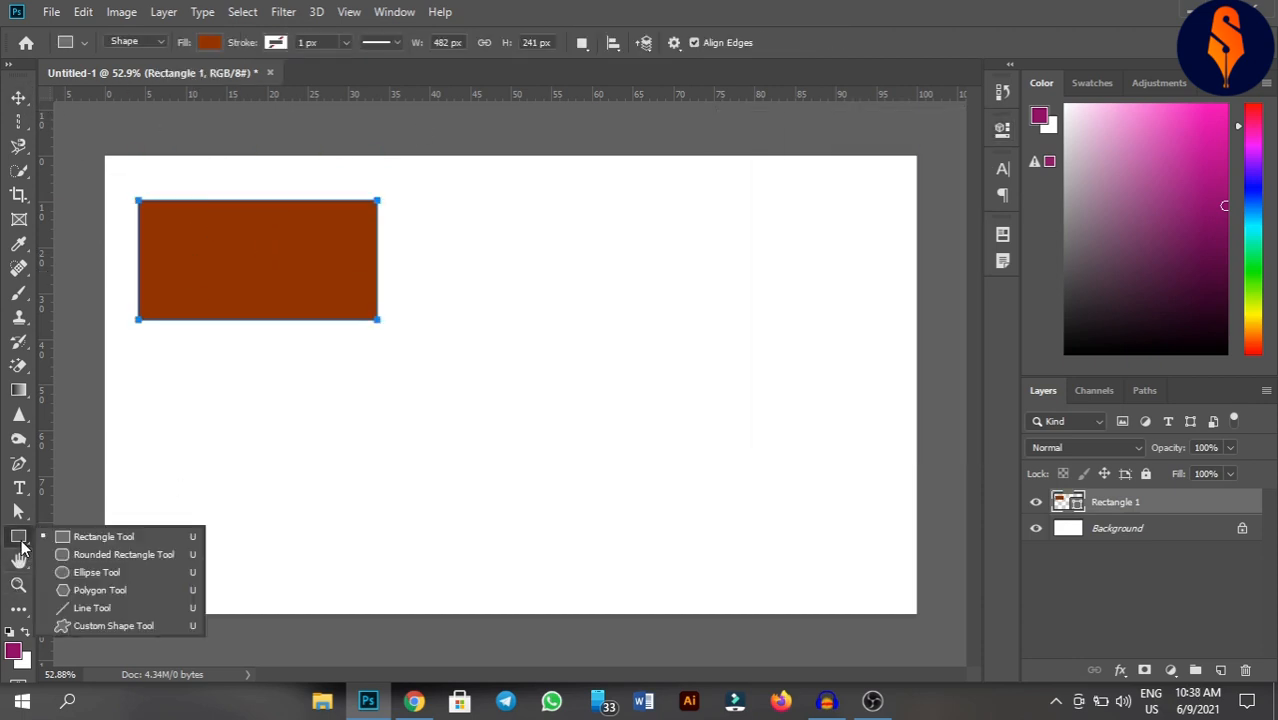
pyautogui.click(105, 555)
pyautogui.moveTo(467, 261); pyautogui.dragTo(729, 392)
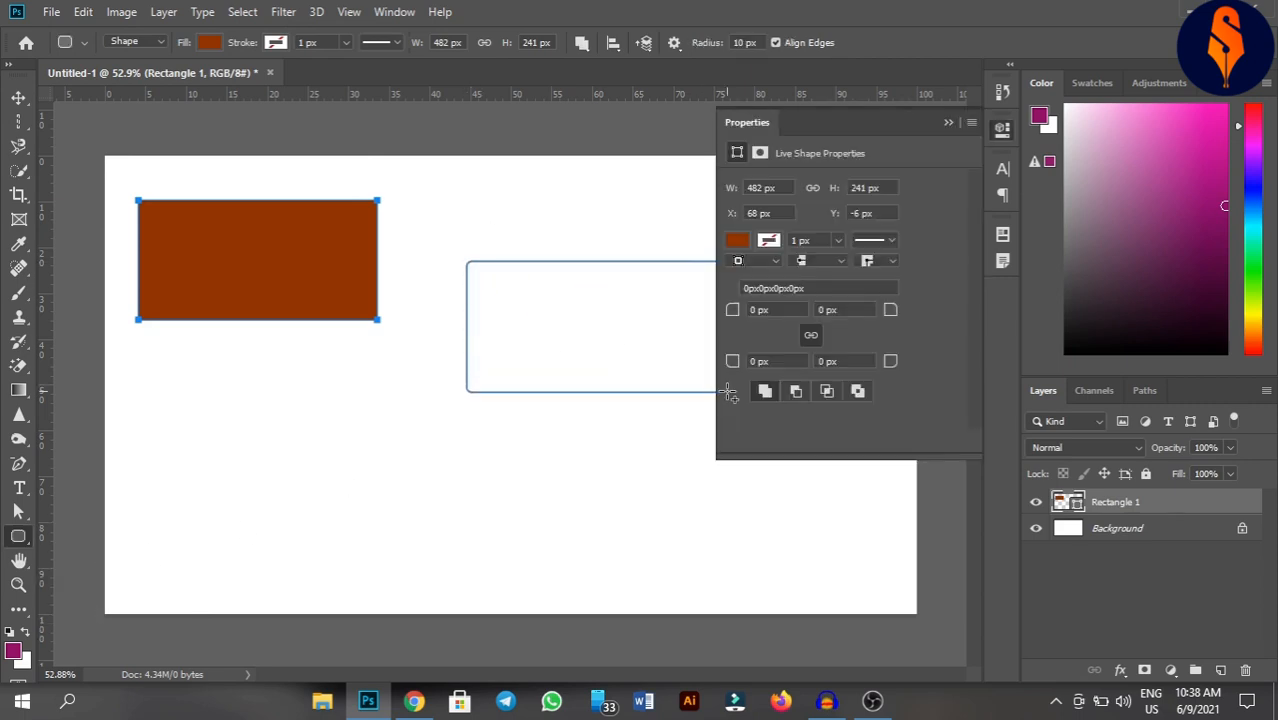
pyautogui.click(949, 121)
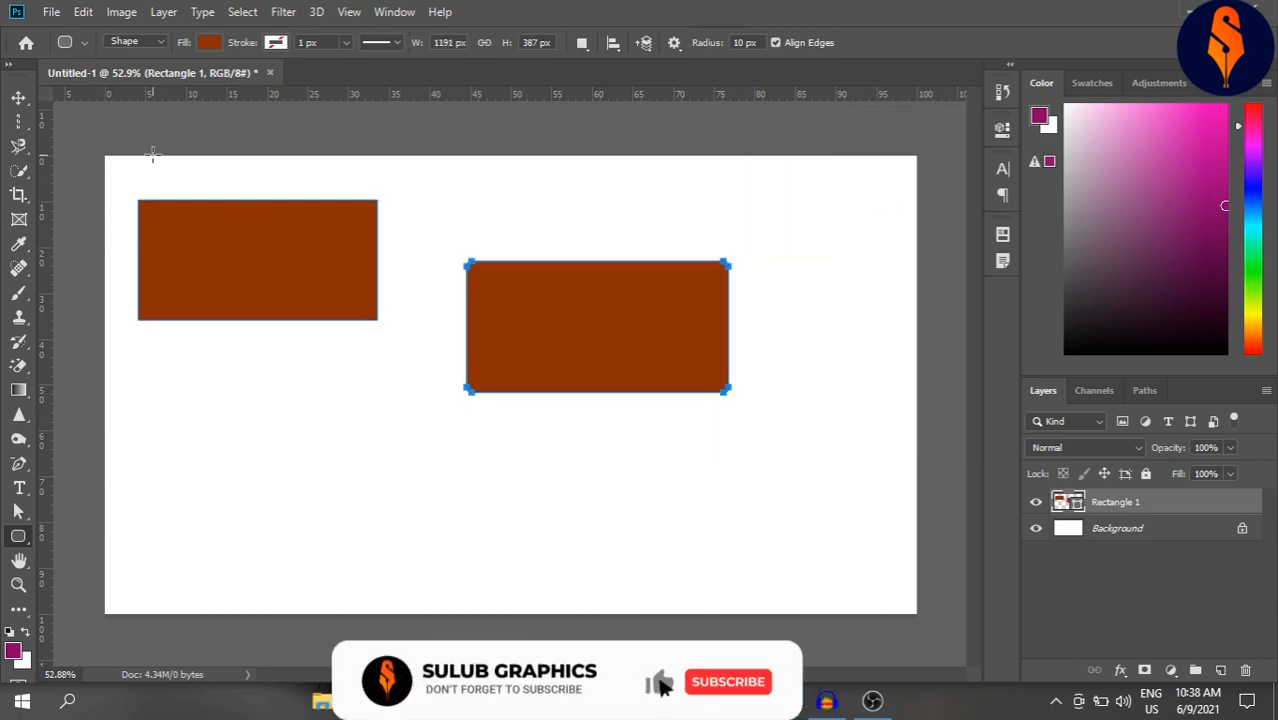
pyautogui.click(18, 97)
pyautogui.moveTo(676, 368)
pyautogui.mouseDown()
pyautogui.moveTo(653, 325)
pyautogui.moveTo(686, 351)
pyautogui.mouseUp()
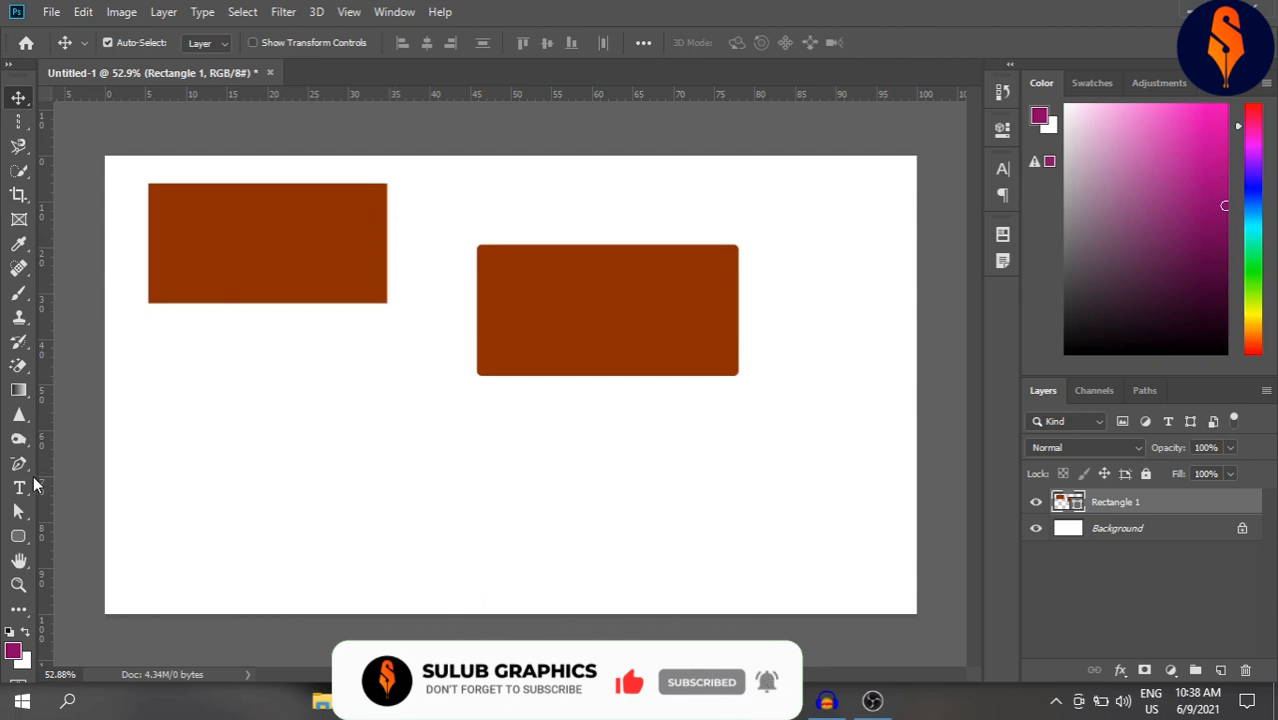
# Draw a circle below the plain rectangle with the Ellipse tool, in the same shape layer
pyautogui.click(18, 536)
pyautogui.rightClick(18, 536)
pyautogui.click(85, 571)
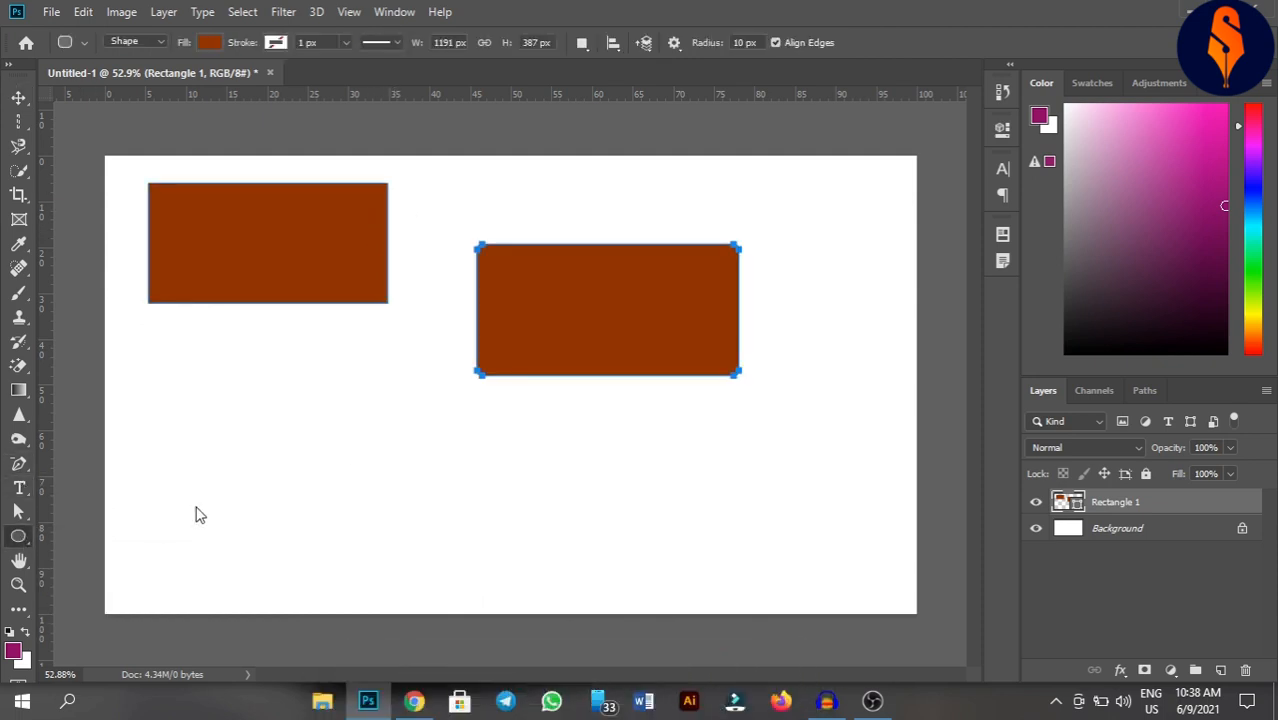
pyautogui.moveTo(277, 379); pyautogui.dragTo(418, 540)
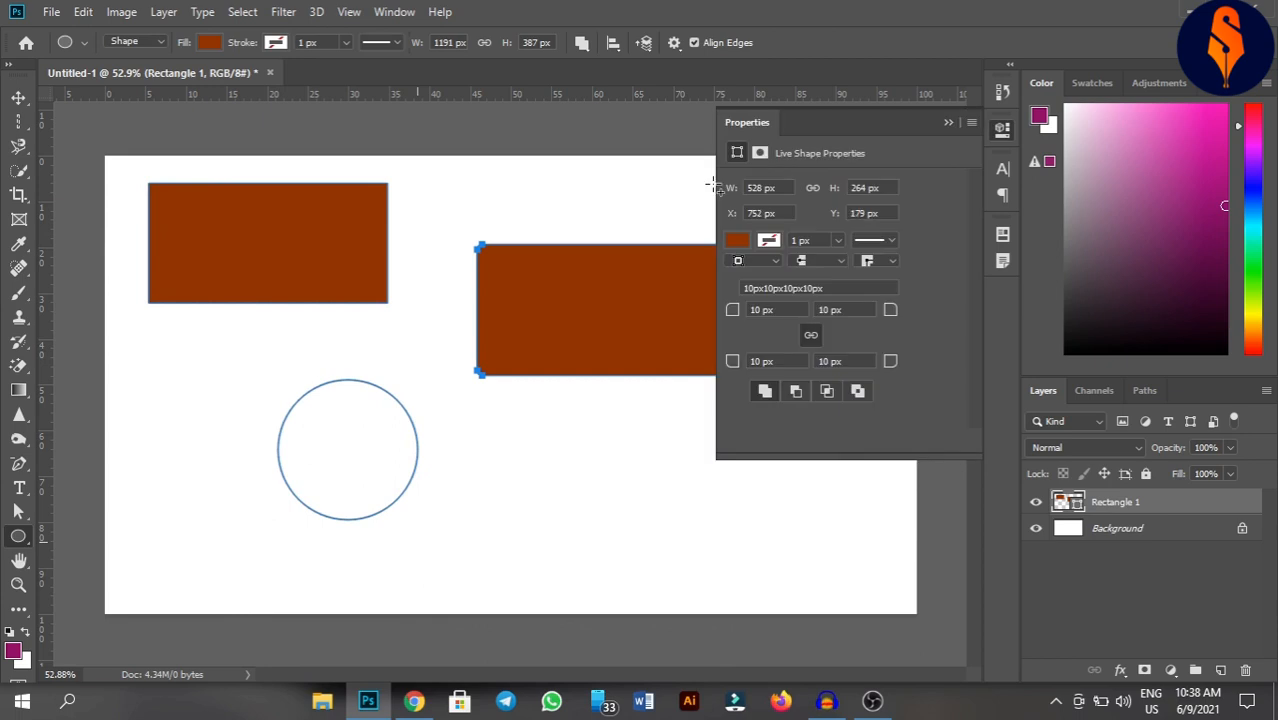
pyautogui.click(950, 124)
pyautogui.click(19, 561)
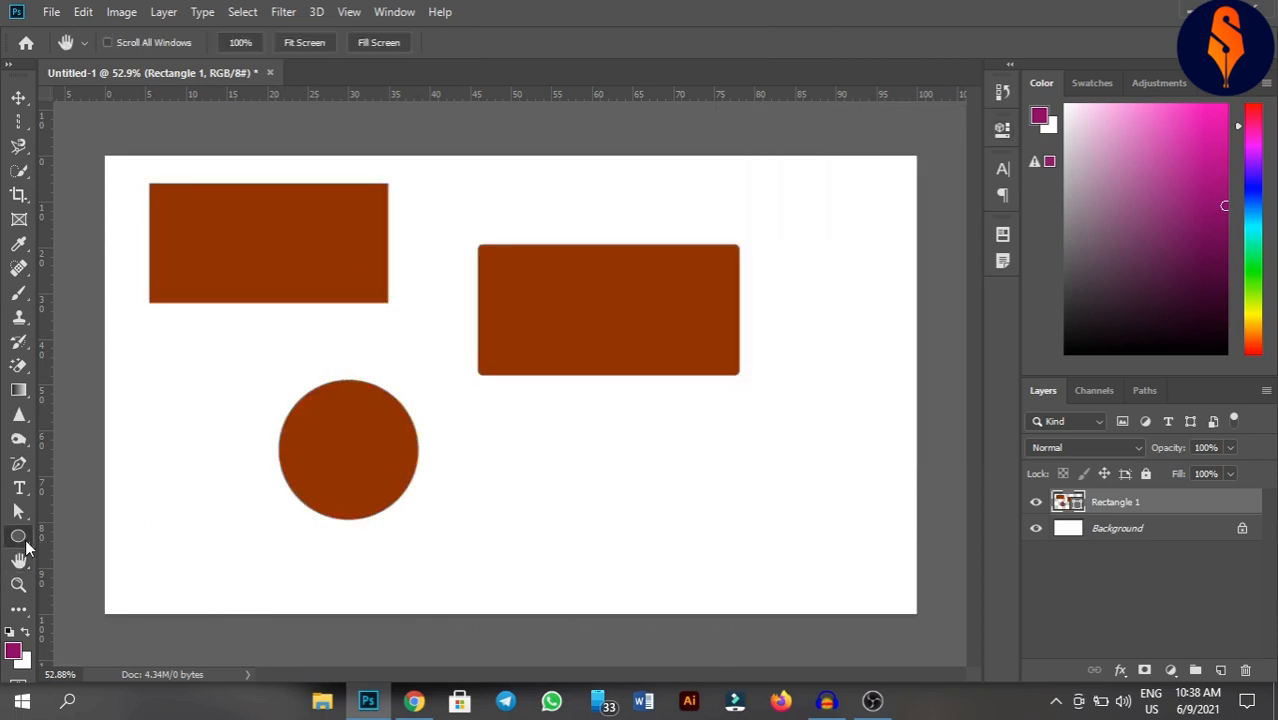
# Draw a six-sided polygon overlapping the rounded rectangle's lower edge and a nine-sided polygon to its right with the Polygon tool
pyautogui.rightClick(25, 539)
pyautogui.click(106, 587)
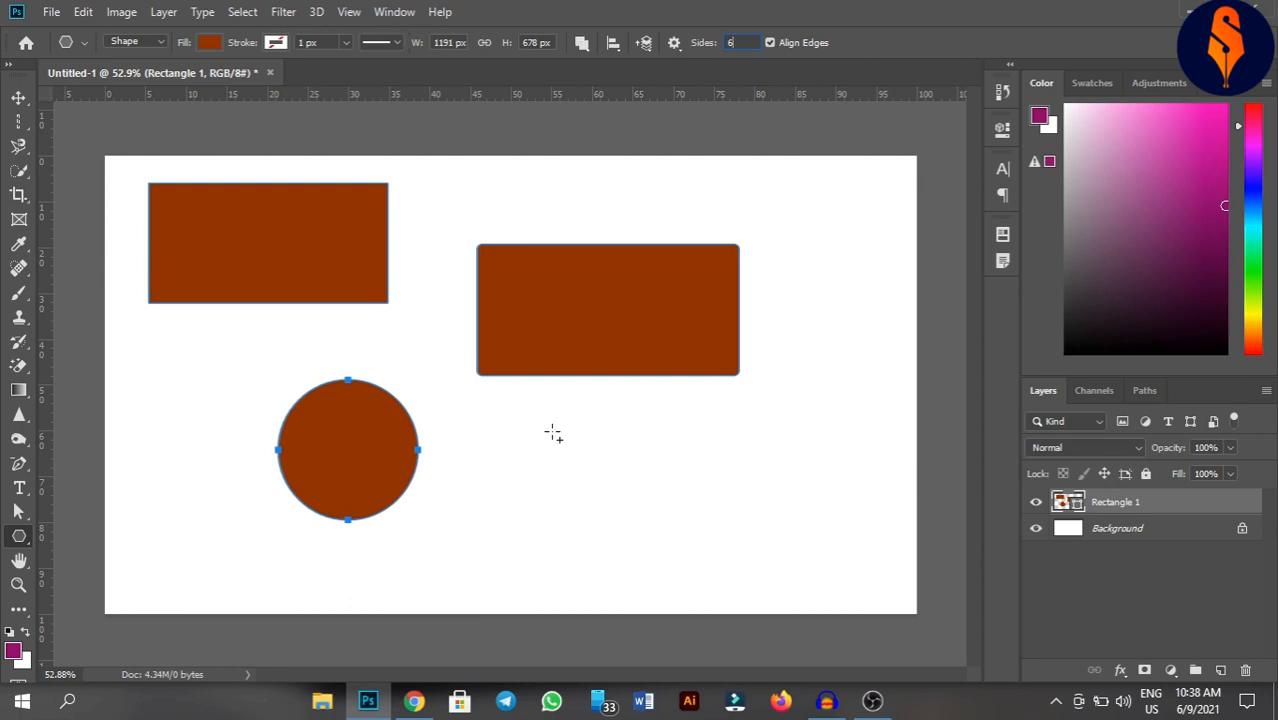
pyautogui.moveTo(556, 434); pyautogui.dragTo(667, 420)
pyautogui.moveTo(557, 334); pyautogui.dragTo(558, 332)
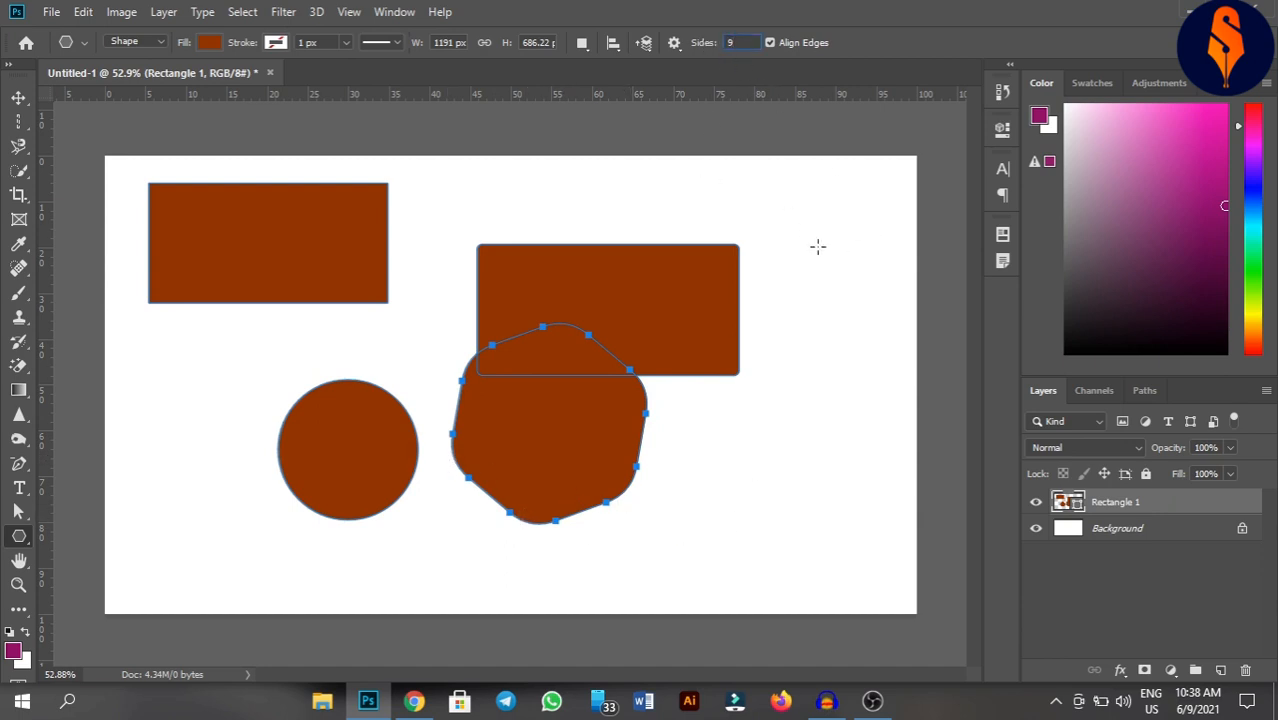
pyautogui.moveTo(808, 409); pyautogui.dragTo(878, 464)
# Select all the drawn rectangles, circle and polygons and delete them from the canvas
pyautogui.press('v')
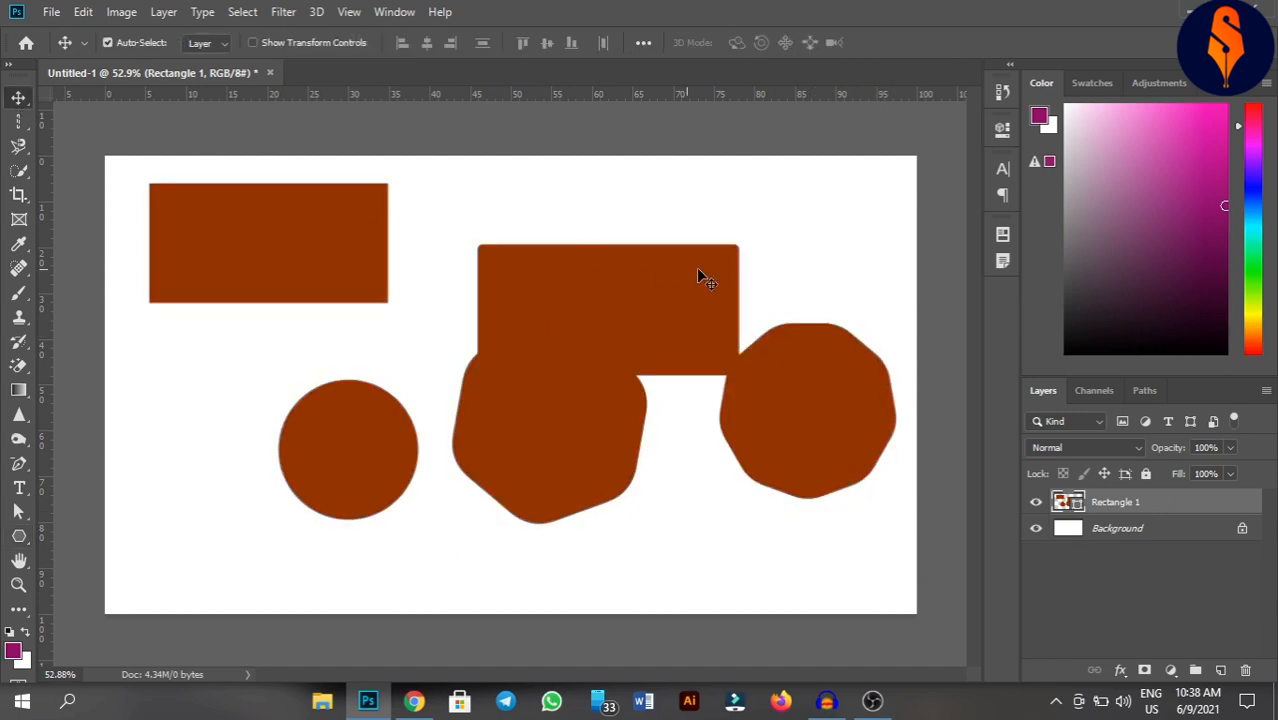
pyautogui.click(790, 244)
pyautogui.moveTo(157, 171); pyautogui.dragTo(846, 519)
pyautogui.press('Delete')
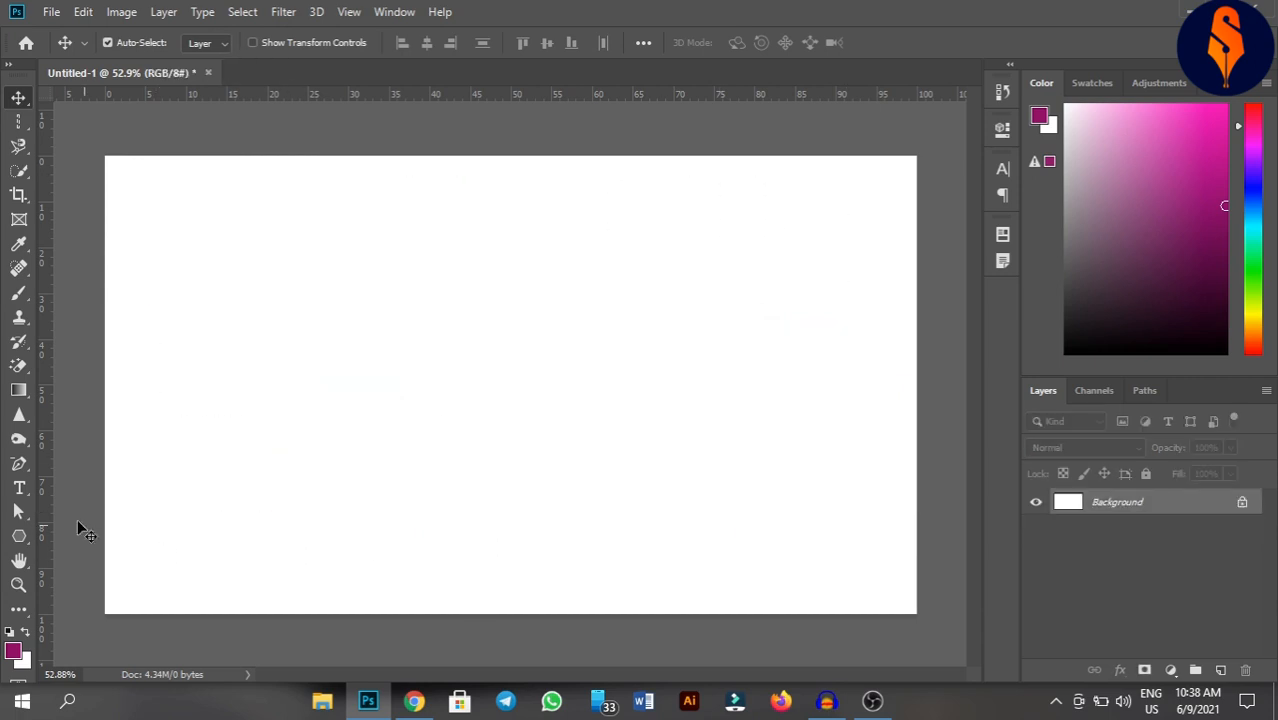
# Draw a horizontal line about 96 px long and a much longer one just below it with the Line tool at 7 px weight
pyautogui.click(18, 538)
pyautogui.rightClick(18, 540)
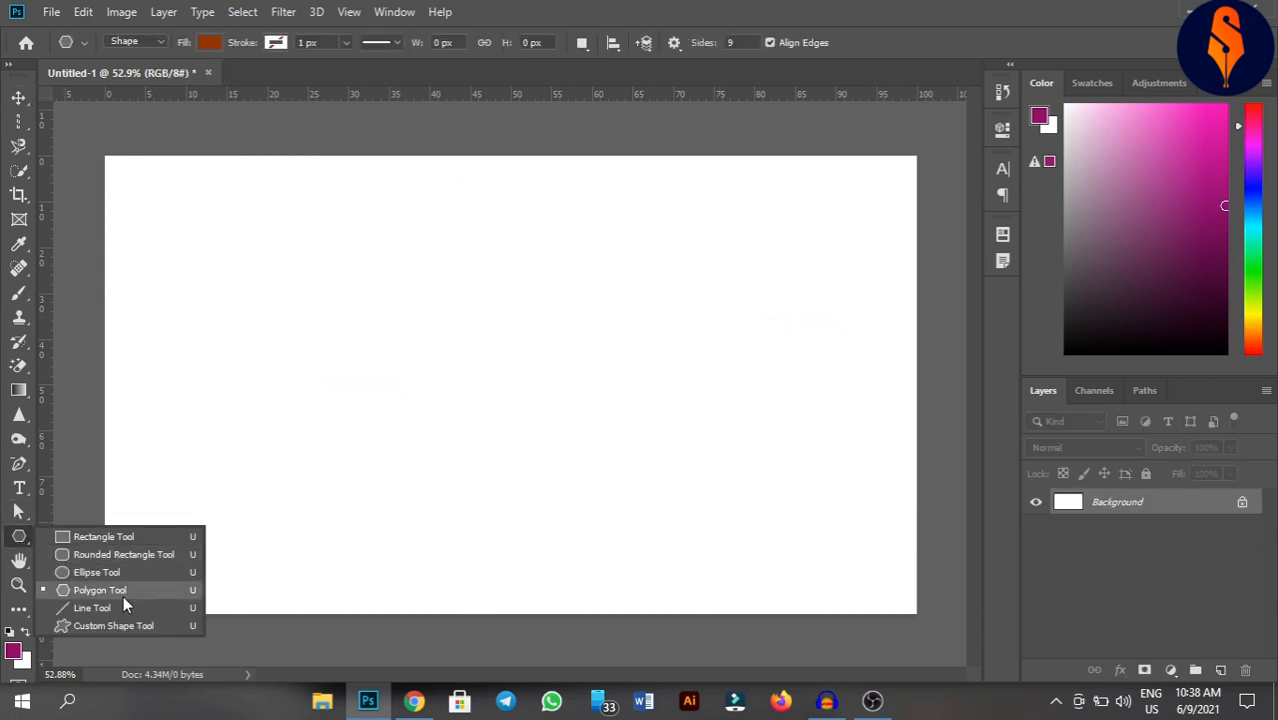
pyautogui.click(118, 602)
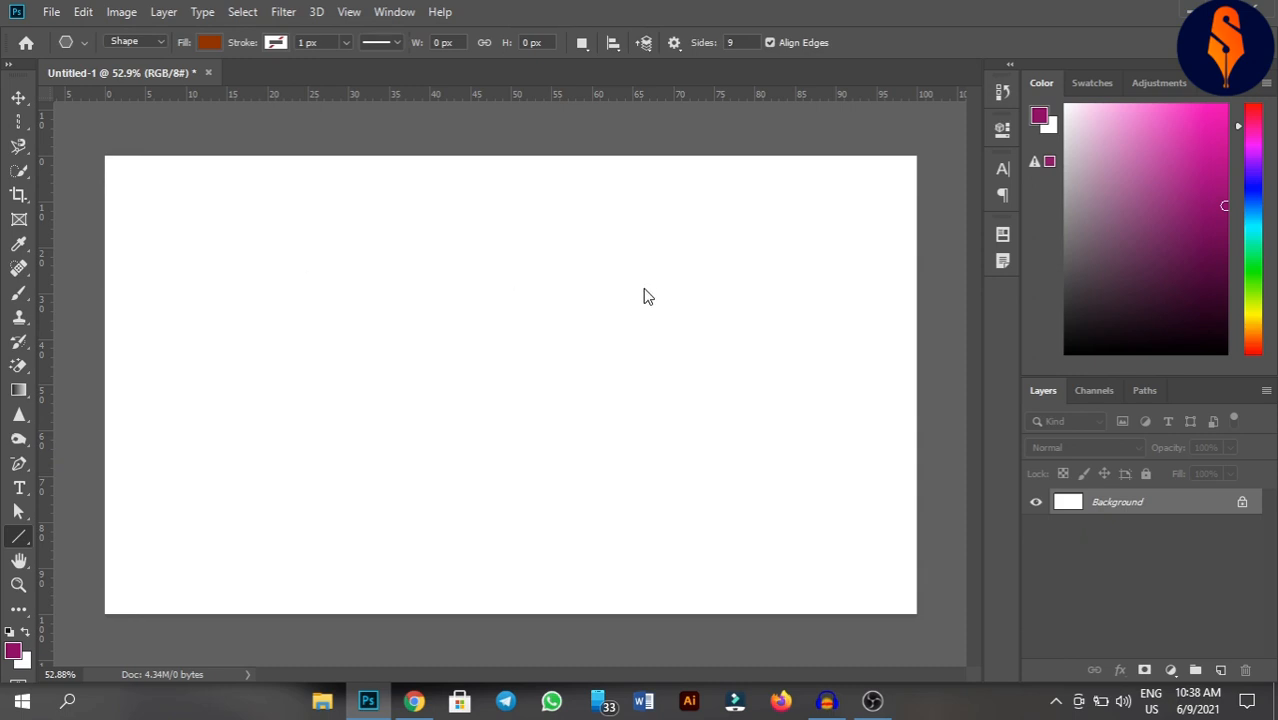
pyautogui.moveTo(243, 267); pyautogui.dragTo(291, 267)
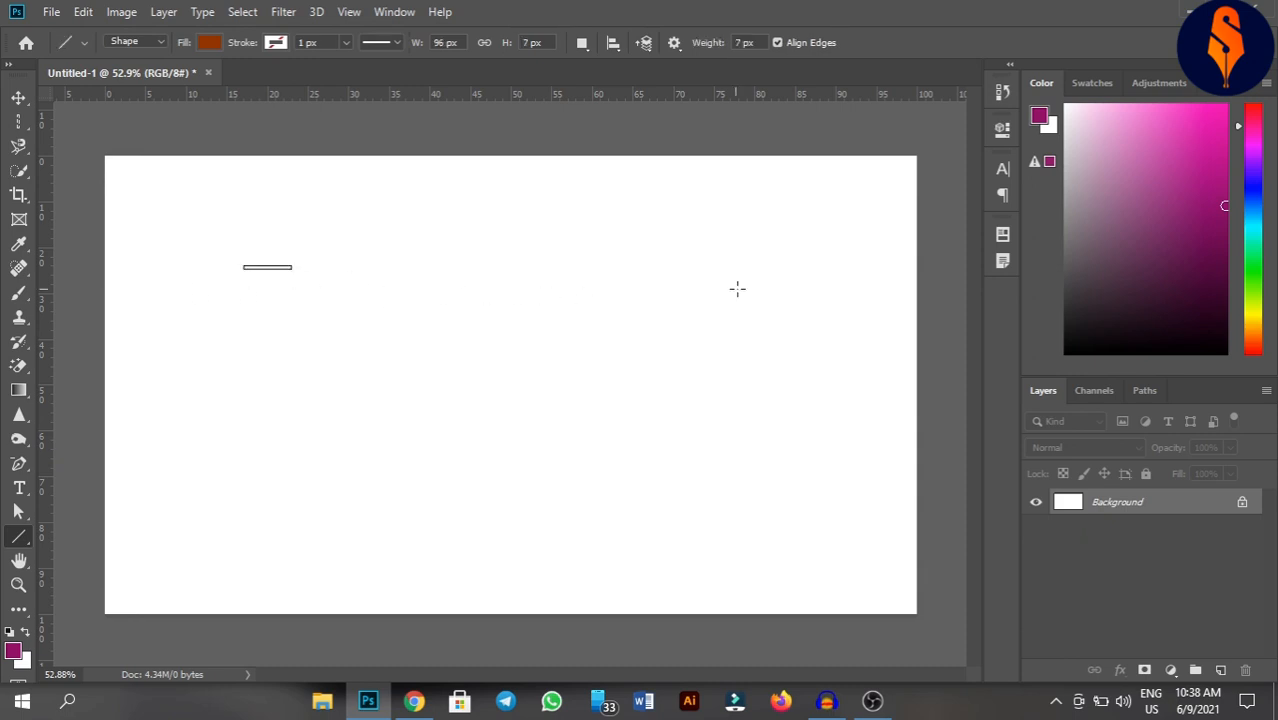
pyautogui.moveTo(180, 278)
pyautogui.mouseDown()
pyautogui.moveTo(738, 288)
pyautogui.moveTo(742, 277)
pyautogui.mouseUp()
# Select the two horizontal lines and delete them
pyautogui.press('v')
pyautogui.click(387, 409)
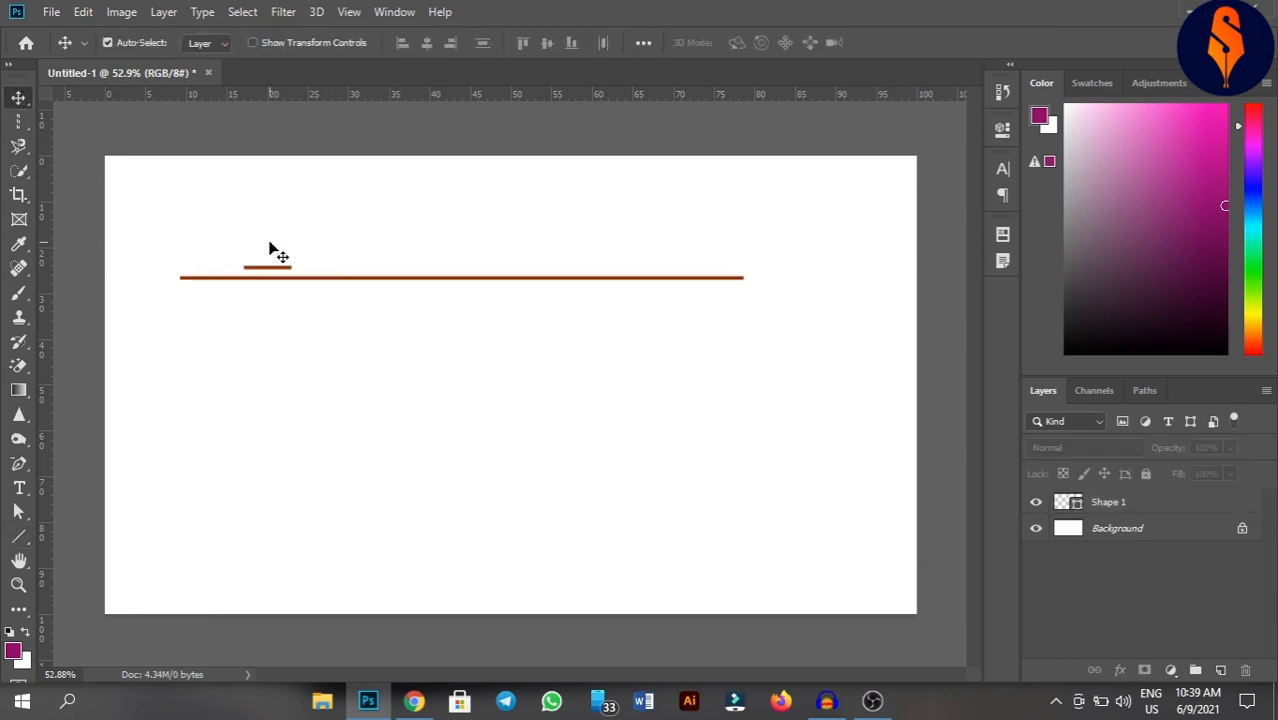
pyautogui.moveTo(268, 243); pyautogui.dragTo(495, 427)
pyautogui.press('Delete')
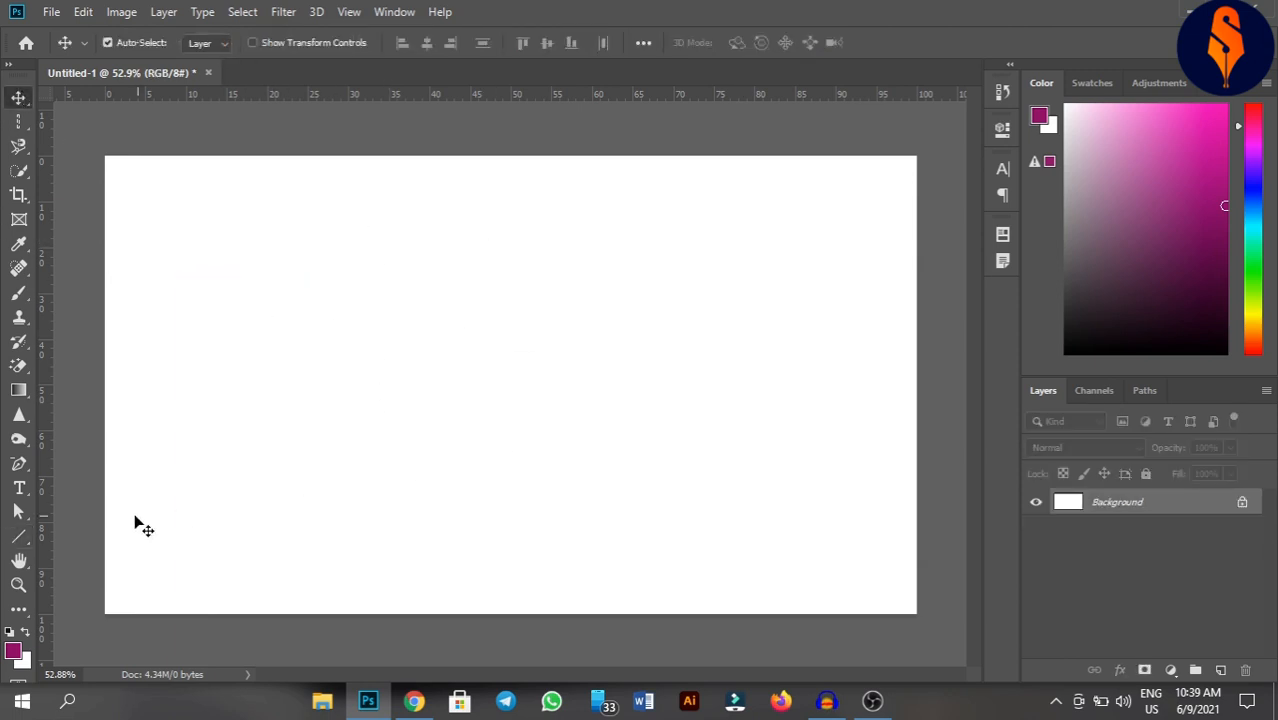
# Activate the Custom Shape tool and look through its whole library of preset shapes
pyautogui.click(19, 537)
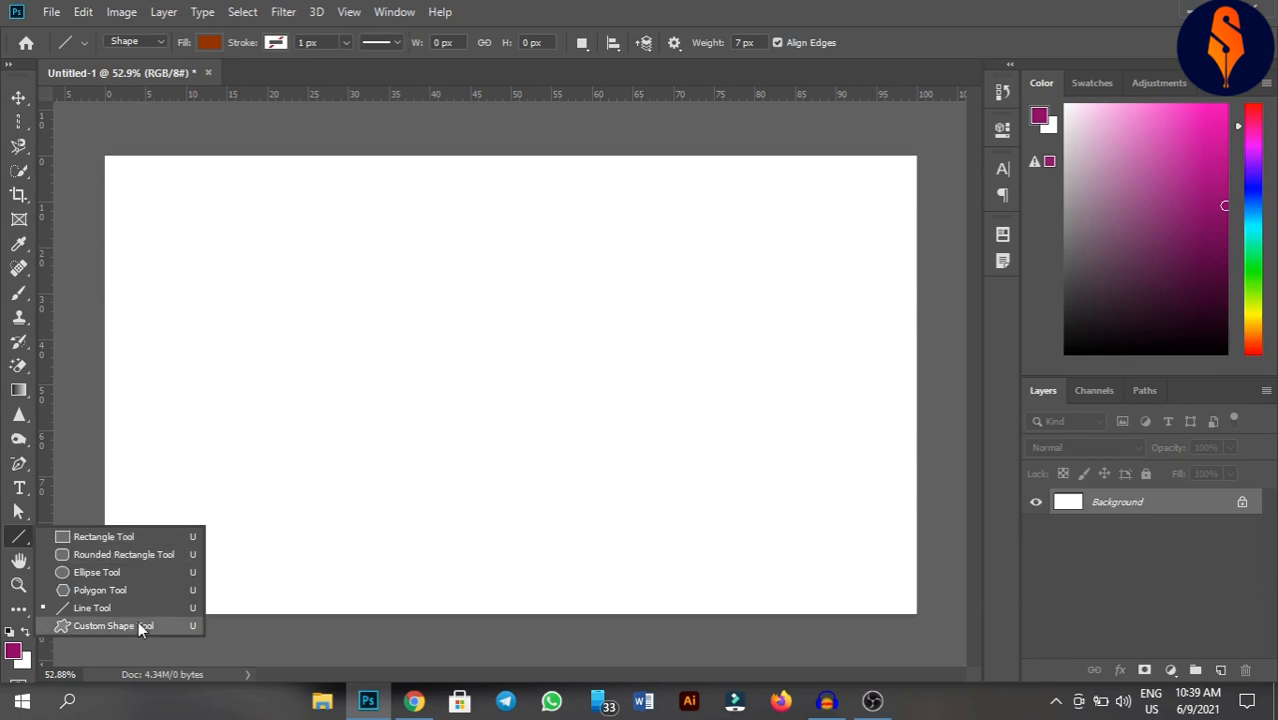
pyautogui.click(138, 625)
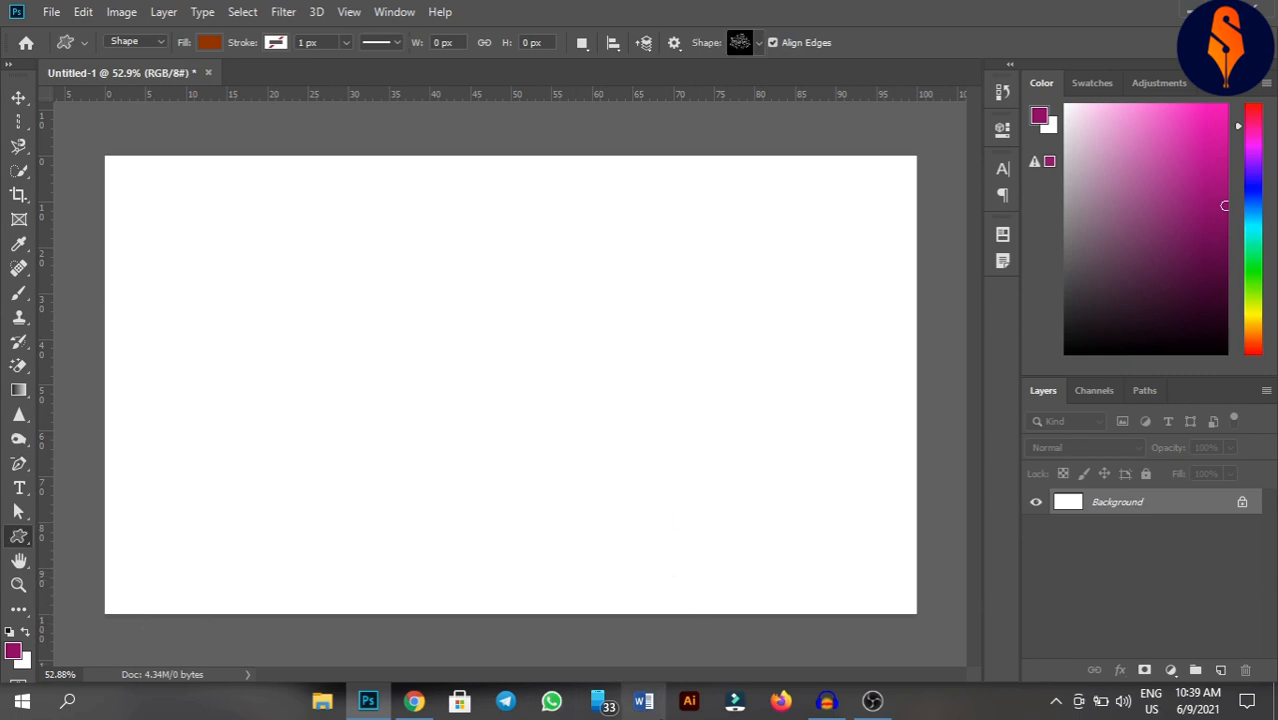
pyautogui.click(759, 43)
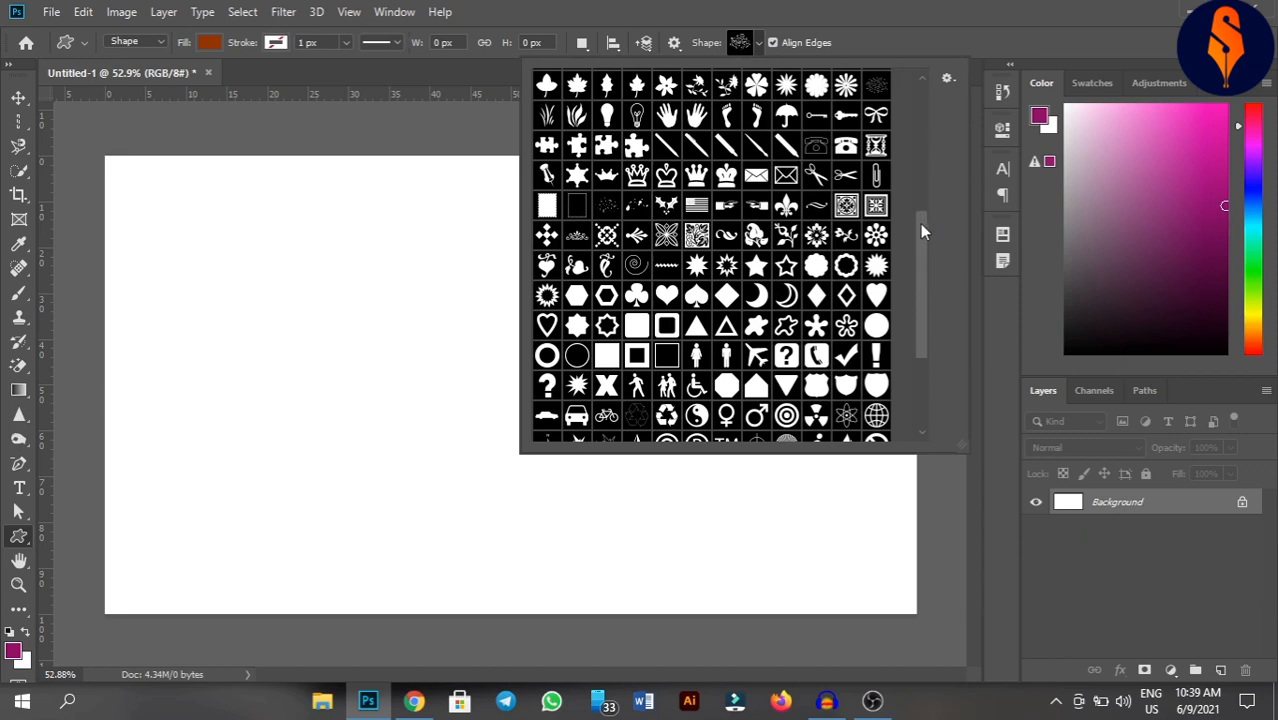
pyautogui.moveTo(920, 230); pyautogui.dragTo(918, 94)
pyautogui.moveTo(916, 173); pyautogui.dragTo(905, 387)
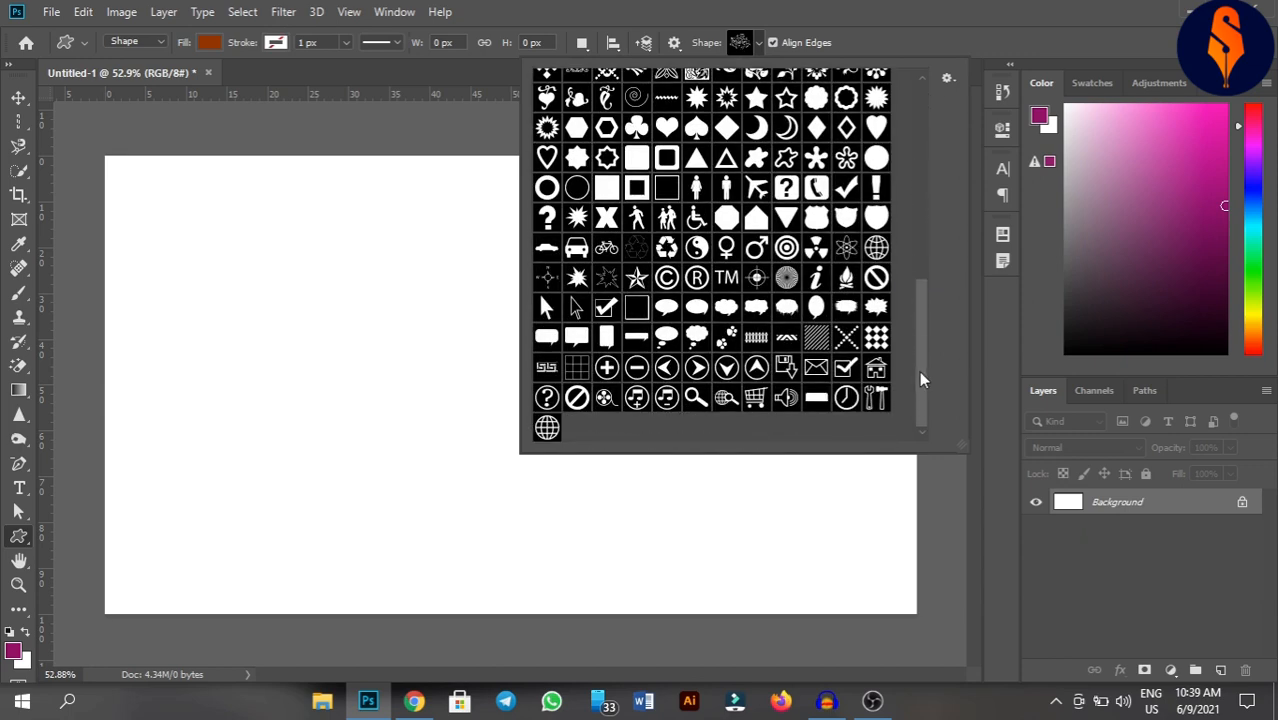
pyautogui.moveTo(921, 399); pyautogui.dragTo(920, 377)
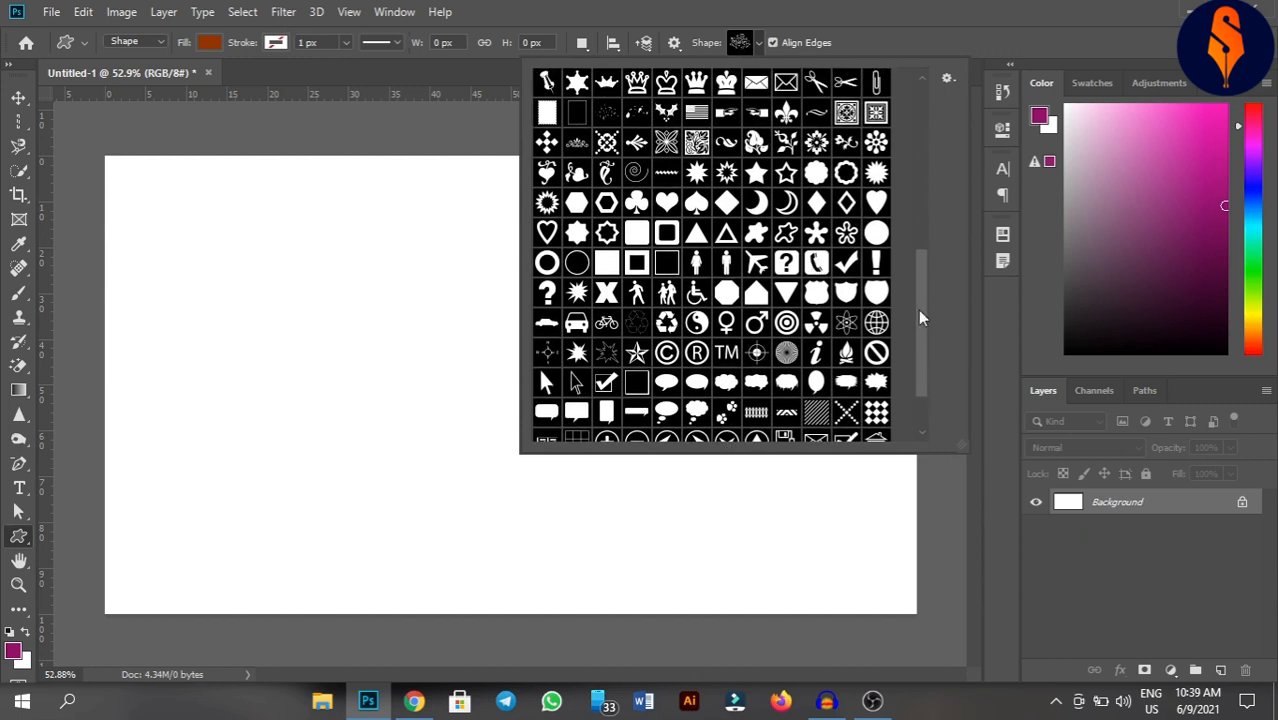
pyautogui.scroll(1, 905, 365)
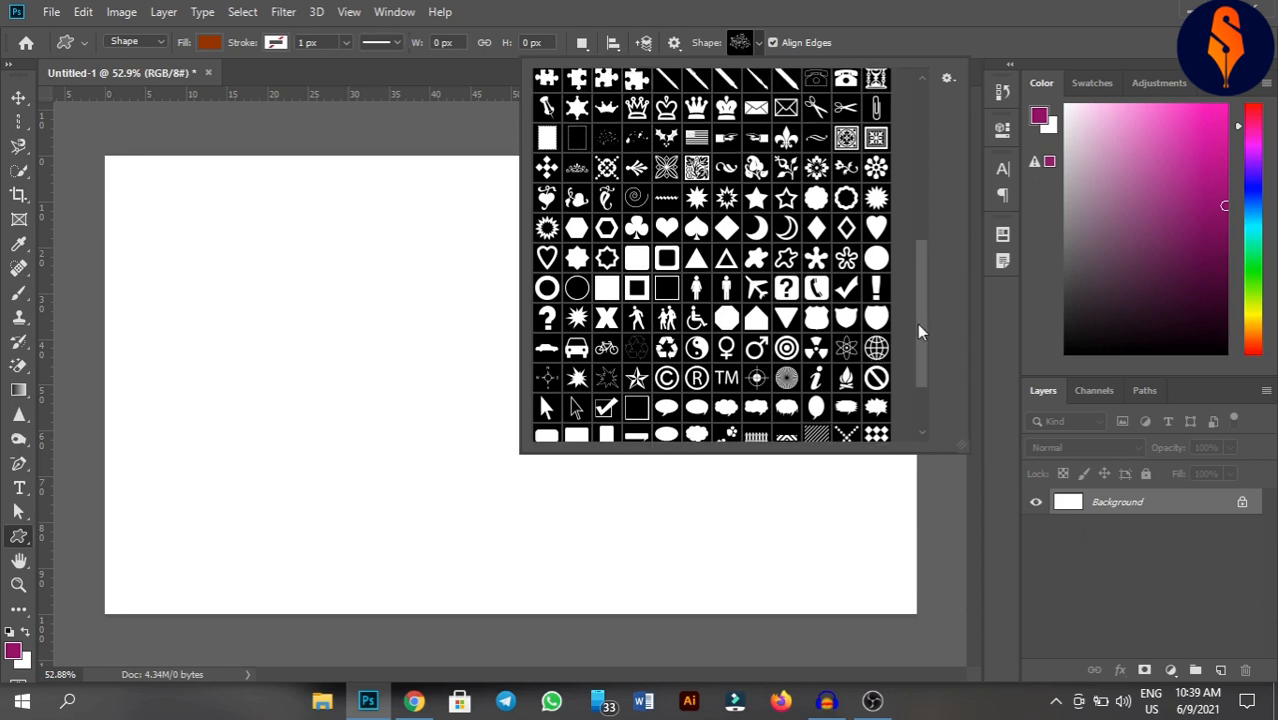
pyautogui.moveTo(920, 332); pyautogui.dragTo(920, 95)
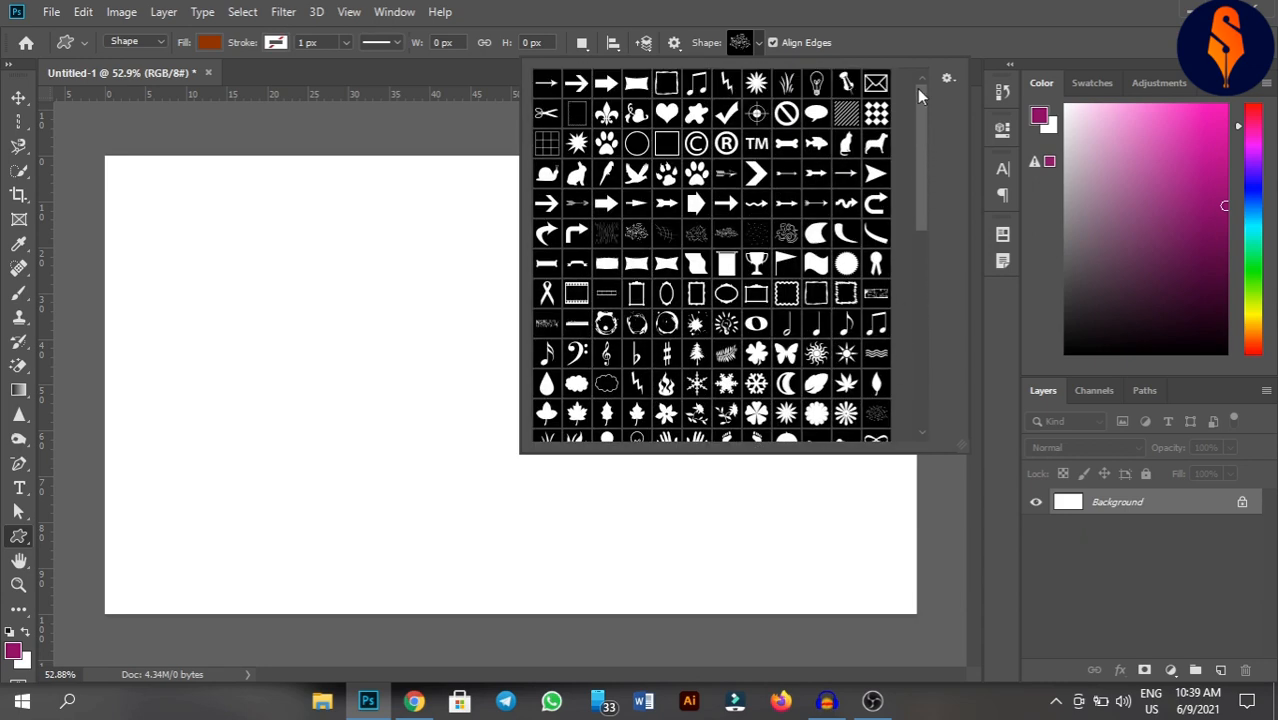
# Draw the selected speckled preset with the Custom Shape tool, about 82 by 98 px, on the blank canvas
pyautogui.press('Escape')
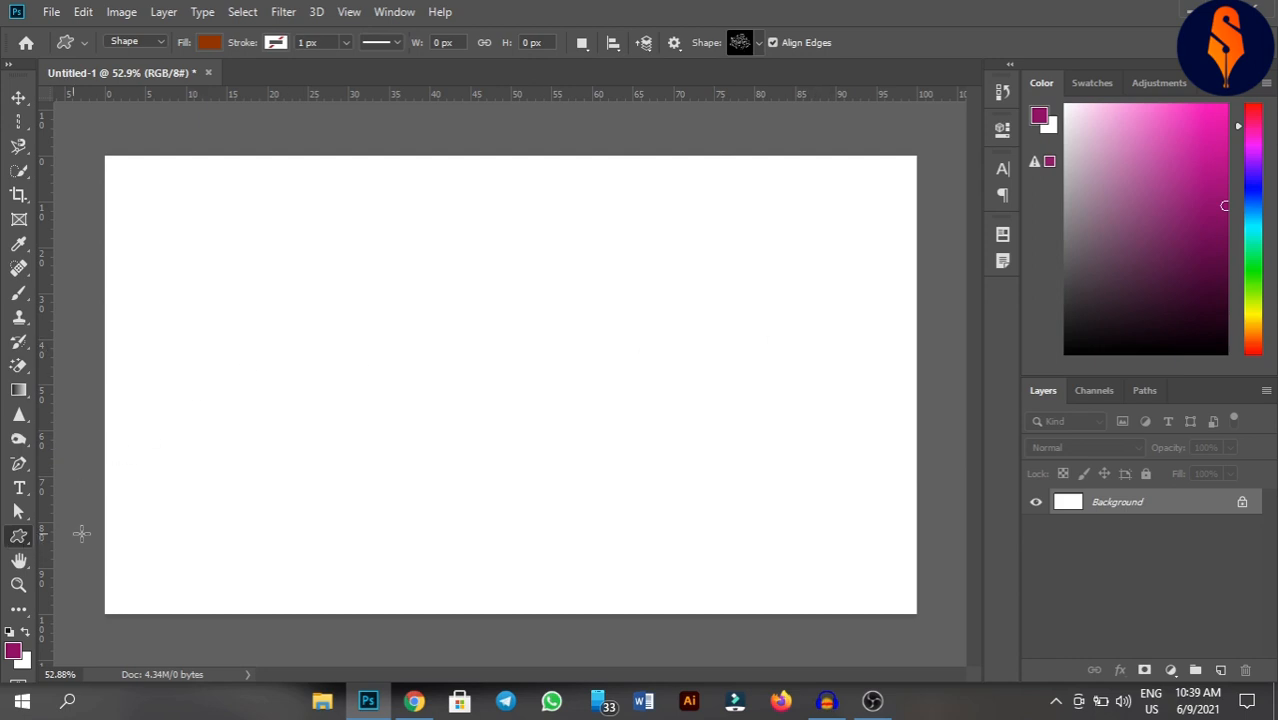
pyautogui.click(19, 563)
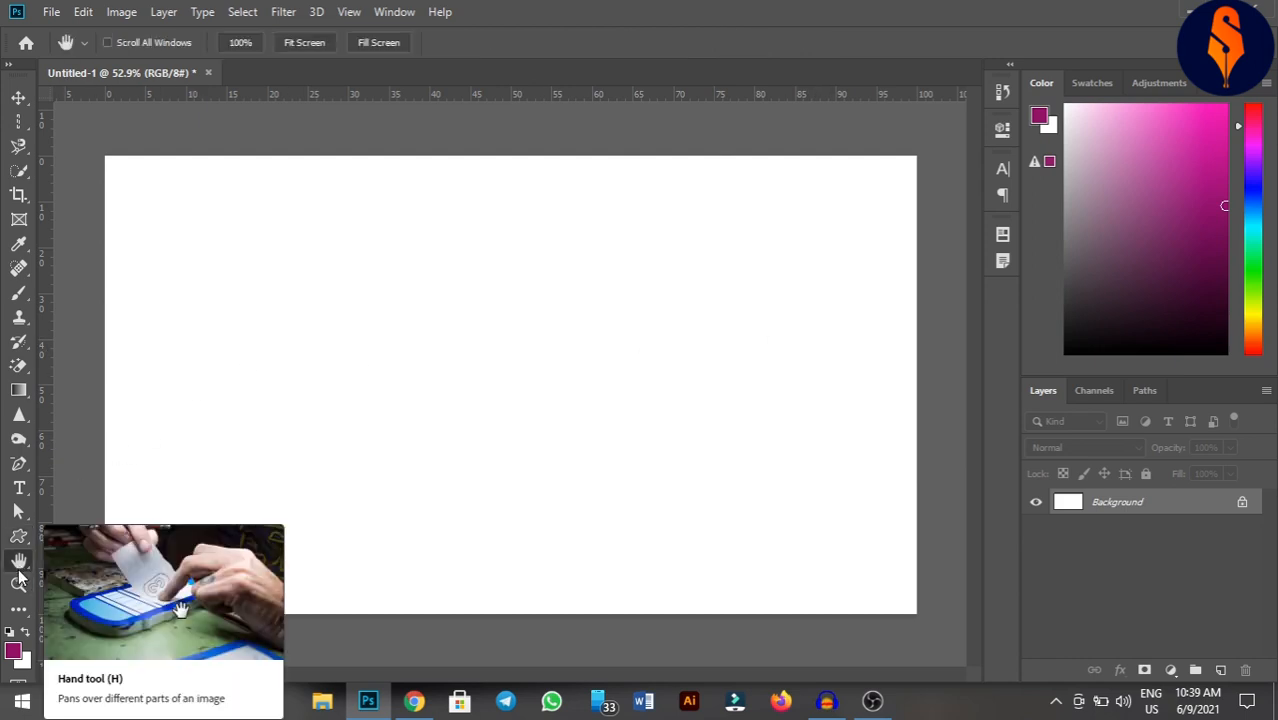
pyautogui.click(19, 584)
pyautogui.moveTo(513, 345); pyautogui.dragTo(621, 417)
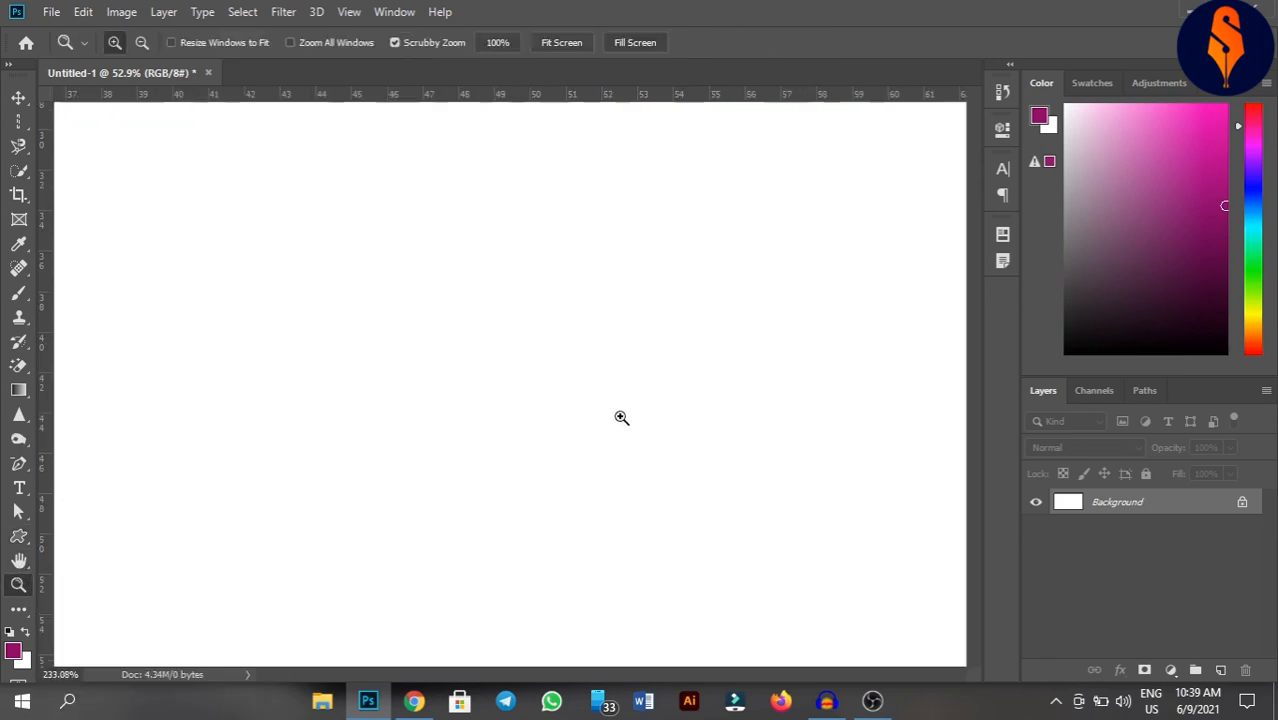
pyautogui.click(19, 536)
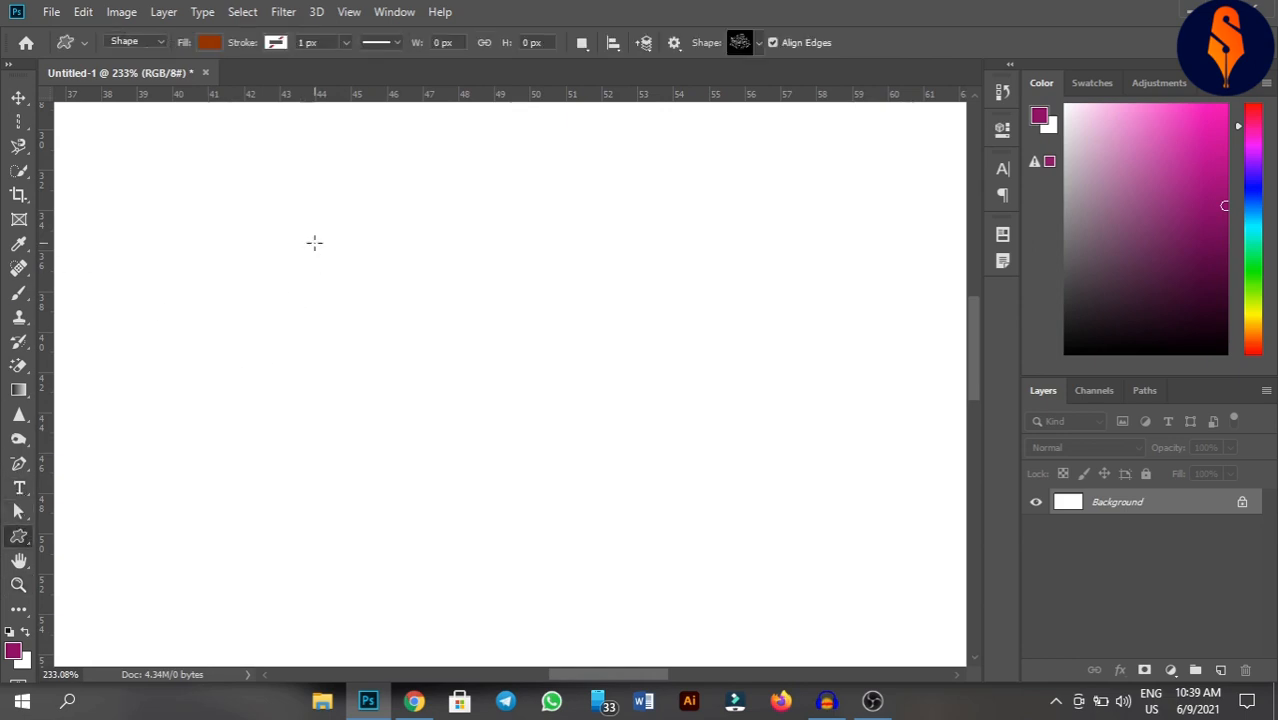
pyautogui.moveTo(314, 242); pyautogui.dragTo(495, 463)
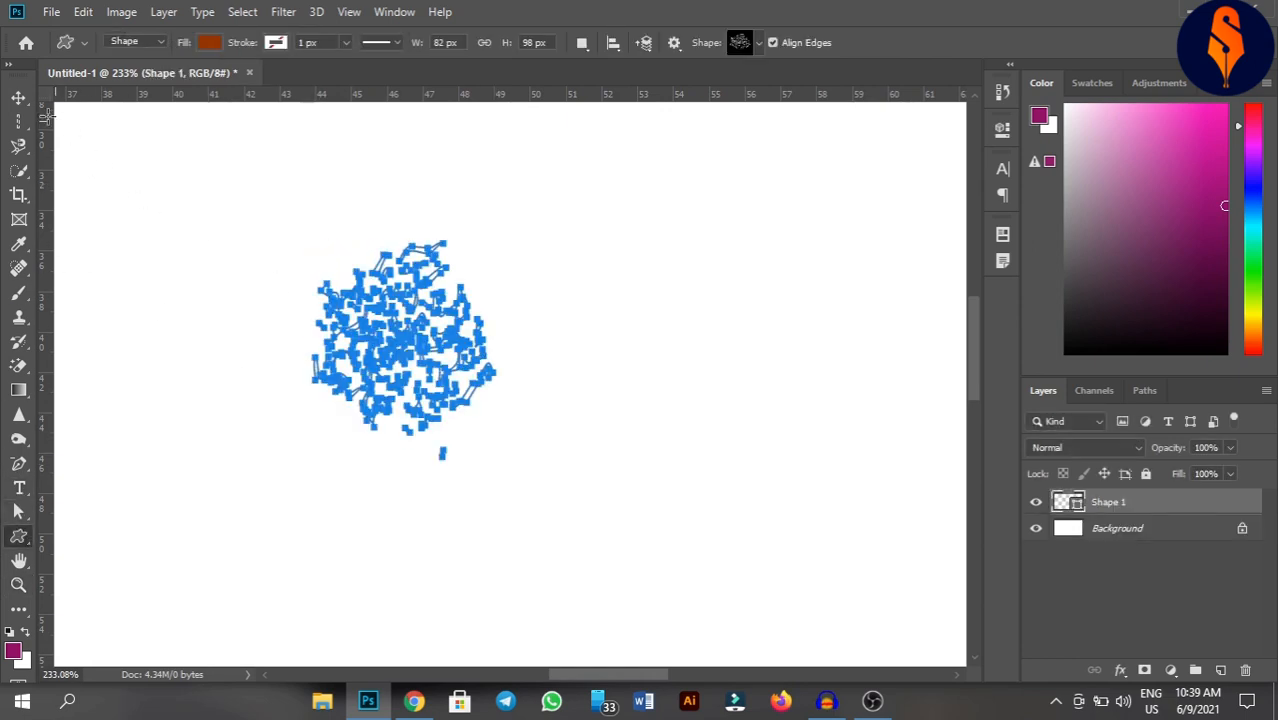
pyautogui.click(19, 97)
pyautogui.click(688, 303)
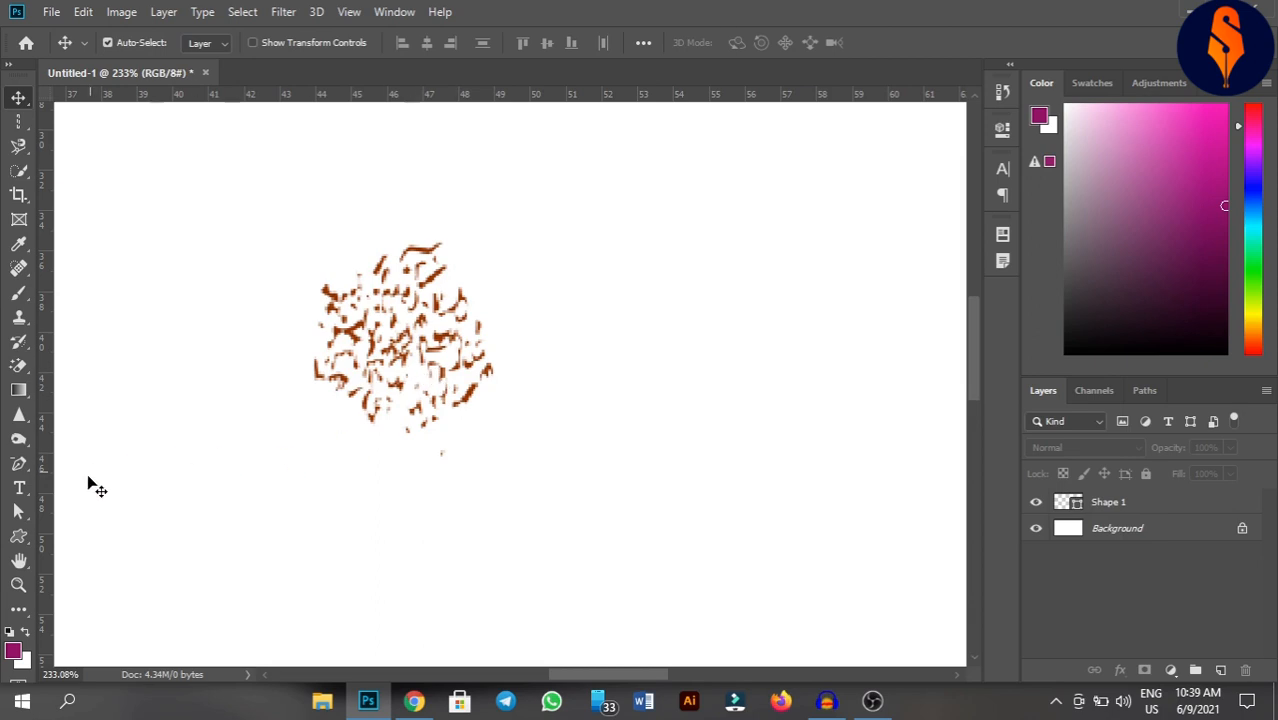
# Delete the speckled custom shape's layer
pyautogui.click(19, 585)
pyautogui.moveTo(584, 478); pyautogui.dragTo(414, 337)
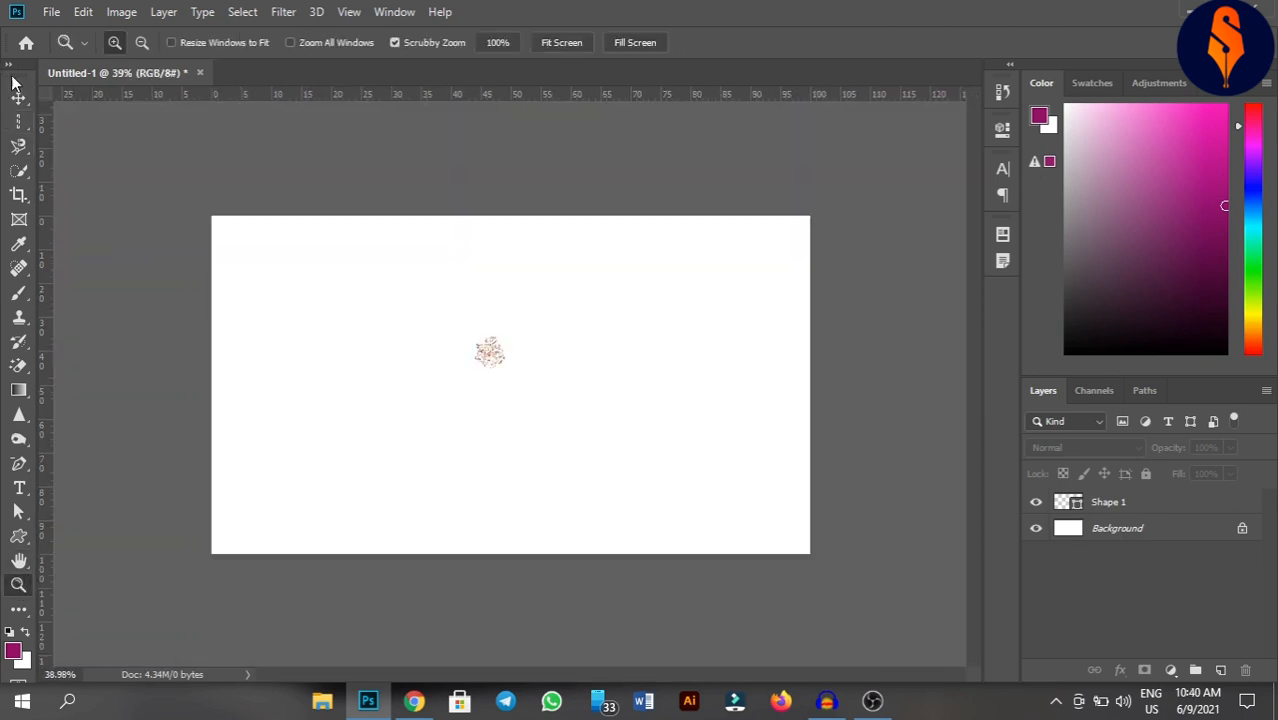
pyautogui.click(19, 97)
pyautogui.moveTo(502, 362); pyautogui.dragTo(397, 334)
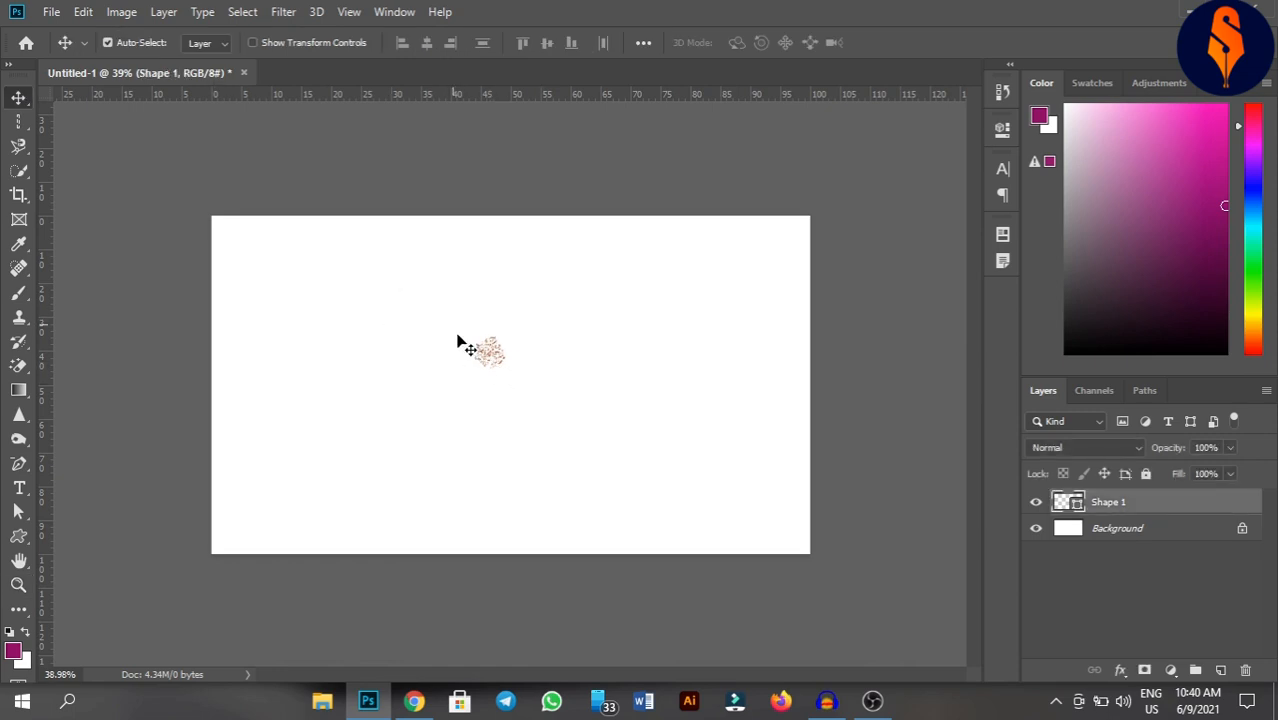
pyautogui.click(488, 355)
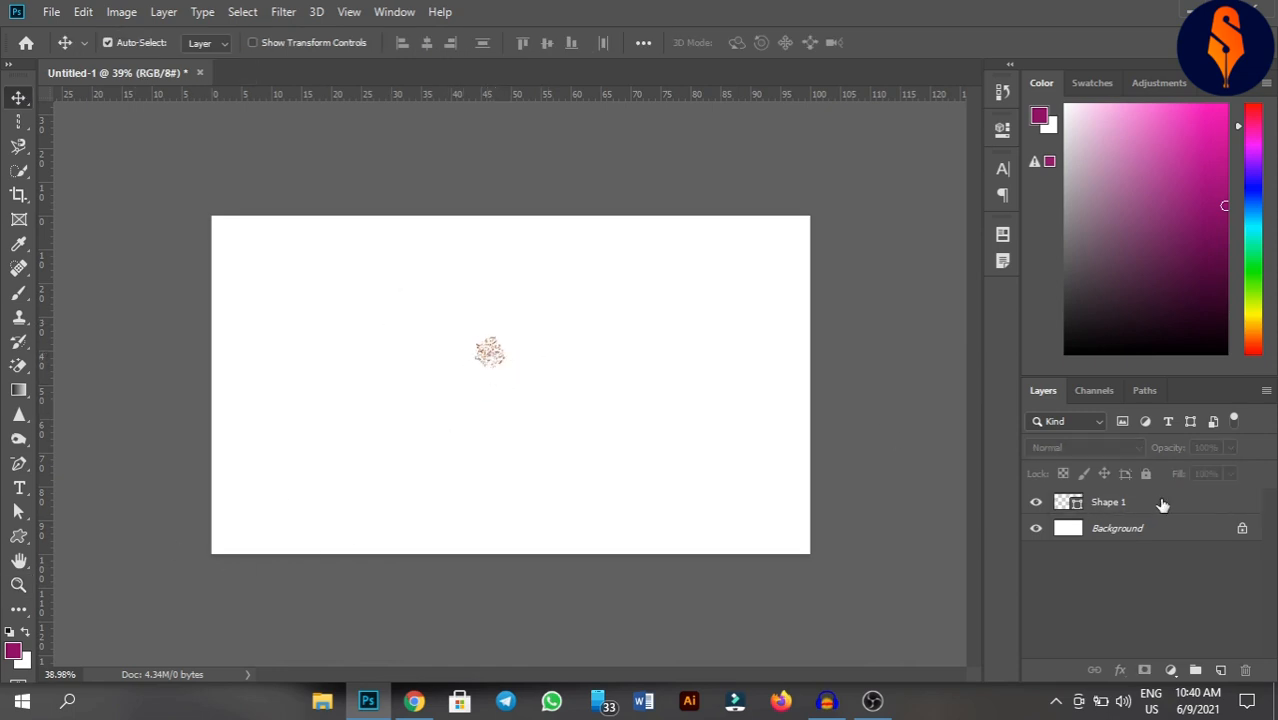
pyautogui.click(1162, 504)
pyautogui.press('Delete')
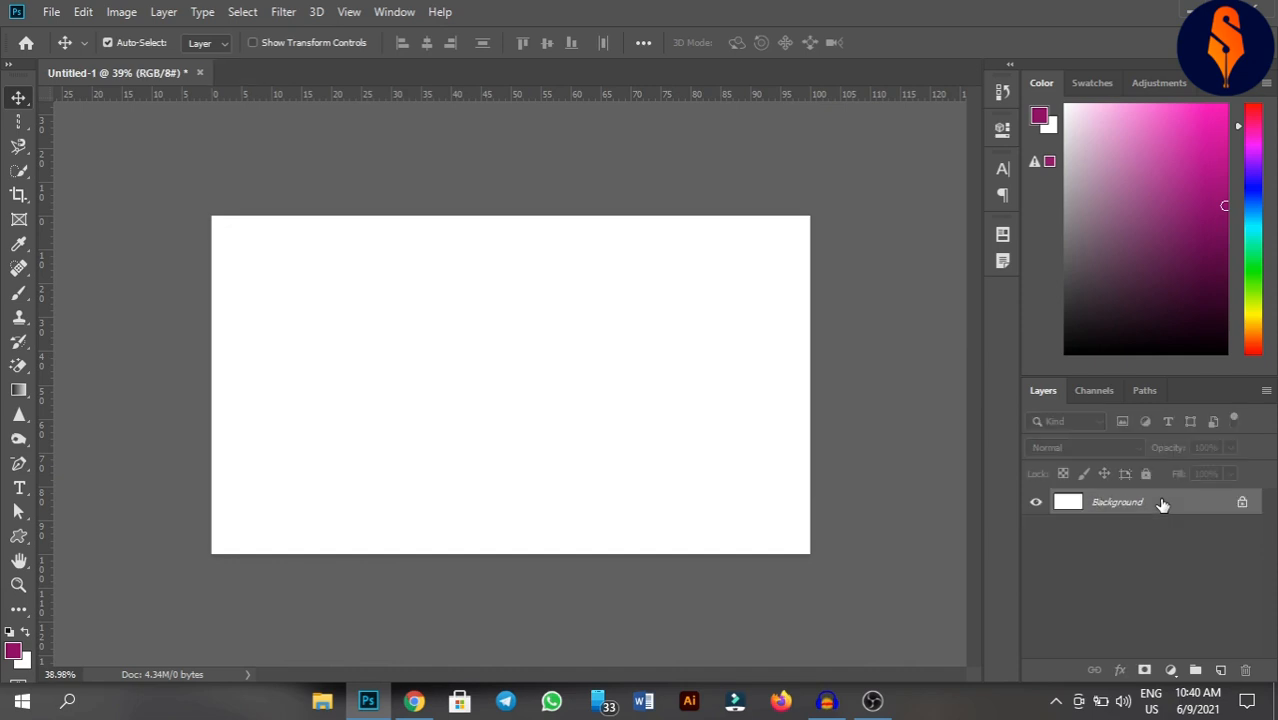
# Draw a circle about 323 px in diameter with the Ellipse tool on the left half of the canvas and deselect it
pyautogui.click(20, 539)
pyautogui.rightClick(20, 539)
pyautogui.click(109, 576)
pyautogui.moveTo(331, 326); pyautogui.dragTo(479, 437)
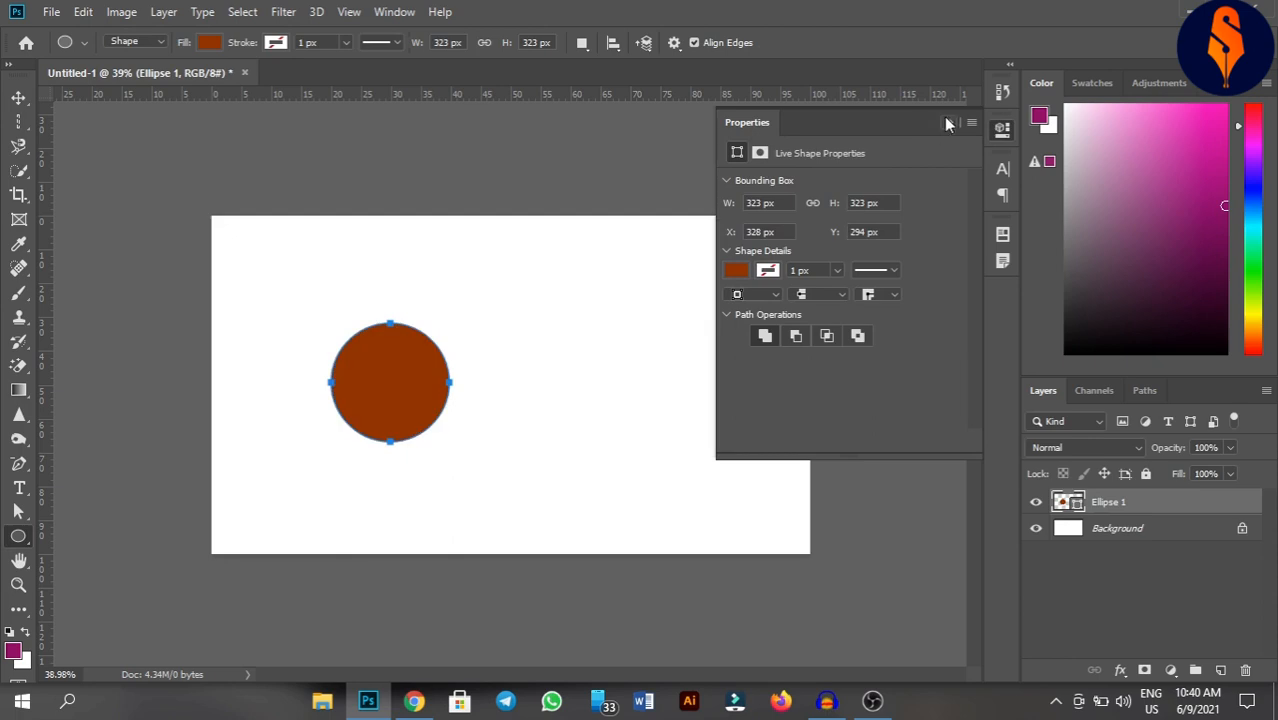
pyautogui.click(948, 122)
pyautogui.click(18, 97)
pyautogui.moveTo(540, 462); pyautogui.dragTo(474, 446)
# Zoom in to about 182%, scroll across the canvas, and bring the circle back into view with the Hand tool
pyautogui.click(18, 586)
pyautogui.moveTo(638, 421); pyautogui.dragTo(677, 519)
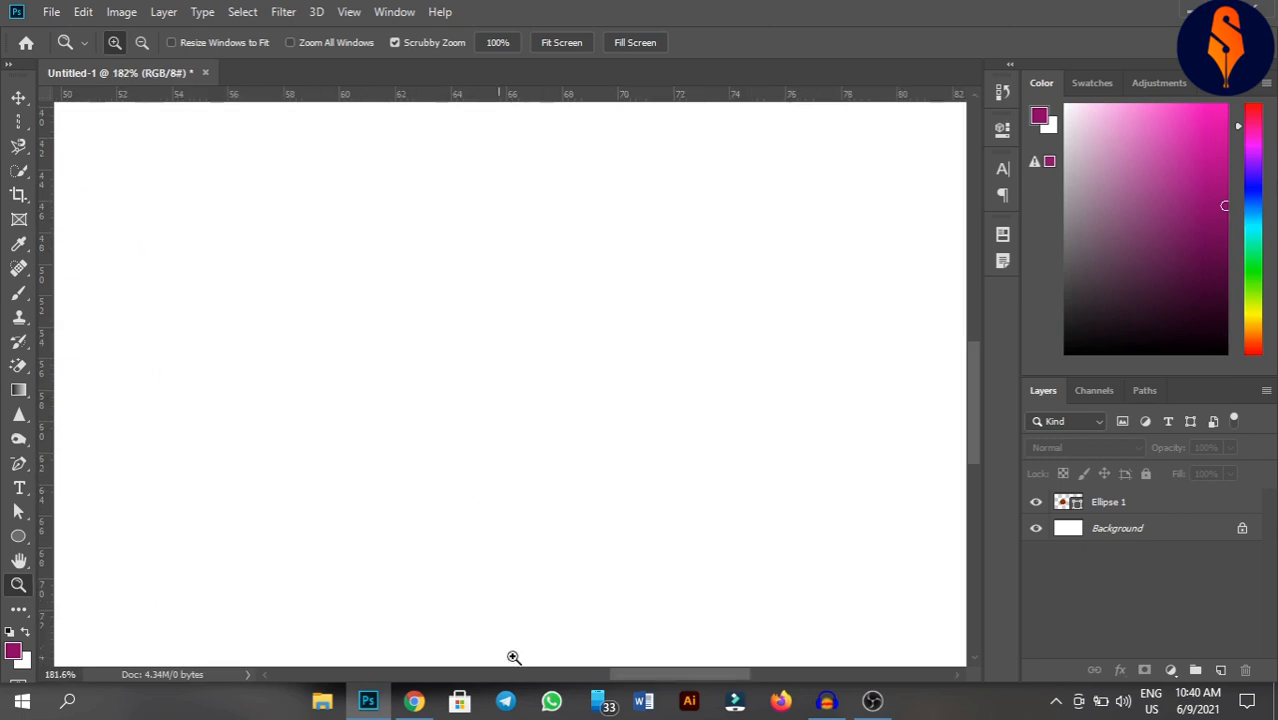
pyautogui.moveTo(700, 674); pyautogui.dragTo(581, 665)
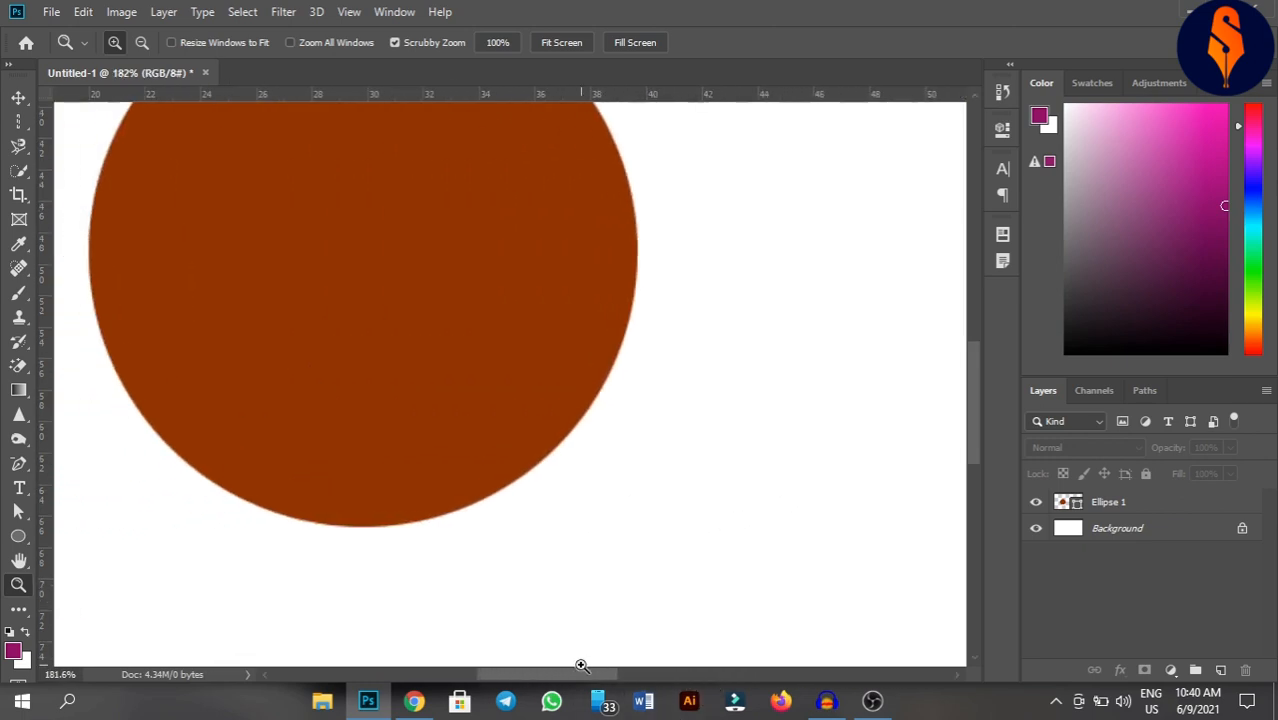
pyautogui.moveTo(975, 414)
pyautogui.mouseDown()
pyautogui.moveTo(976, 337)
pyautogui.moveTo(983, 395)
pyautogui.mouseUp()
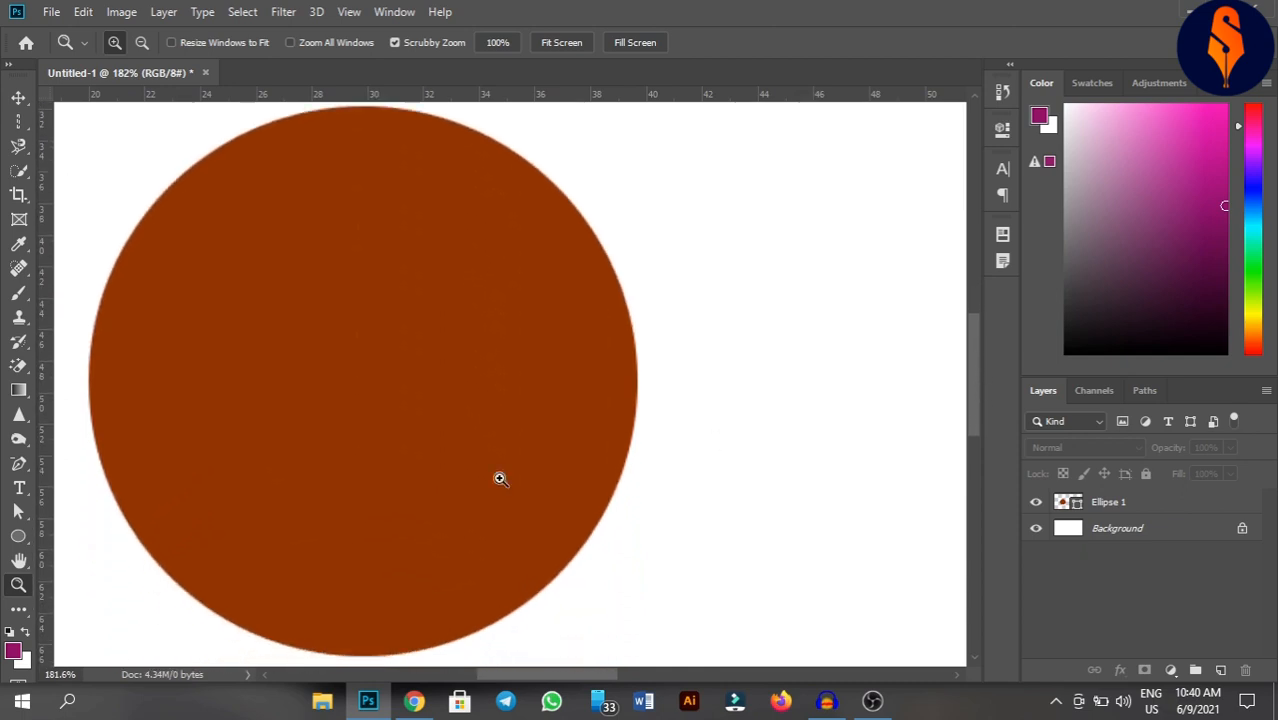
pyautogui.moveTo(526, 674); pyautogui.dragTo(694, 668)
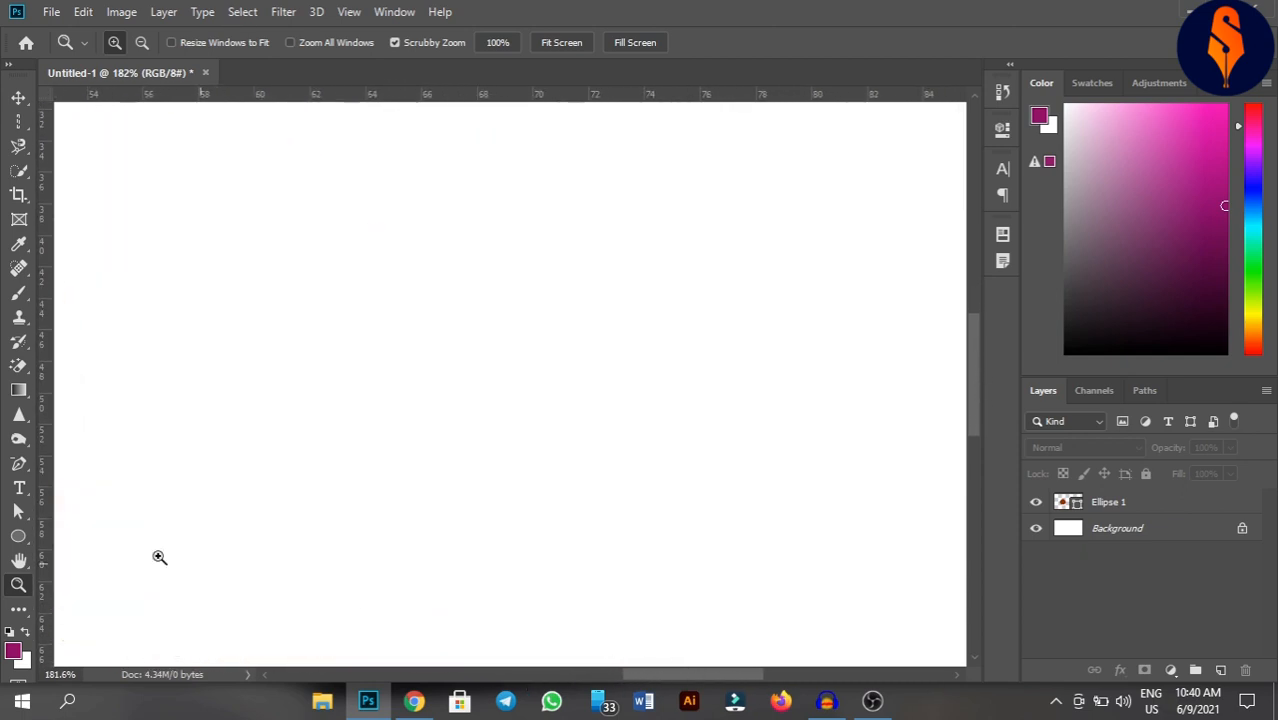
pyautogui.click(19, 561)
pyautogui.moveTo(331, 362); pyautogui.dragTo(844, 425)
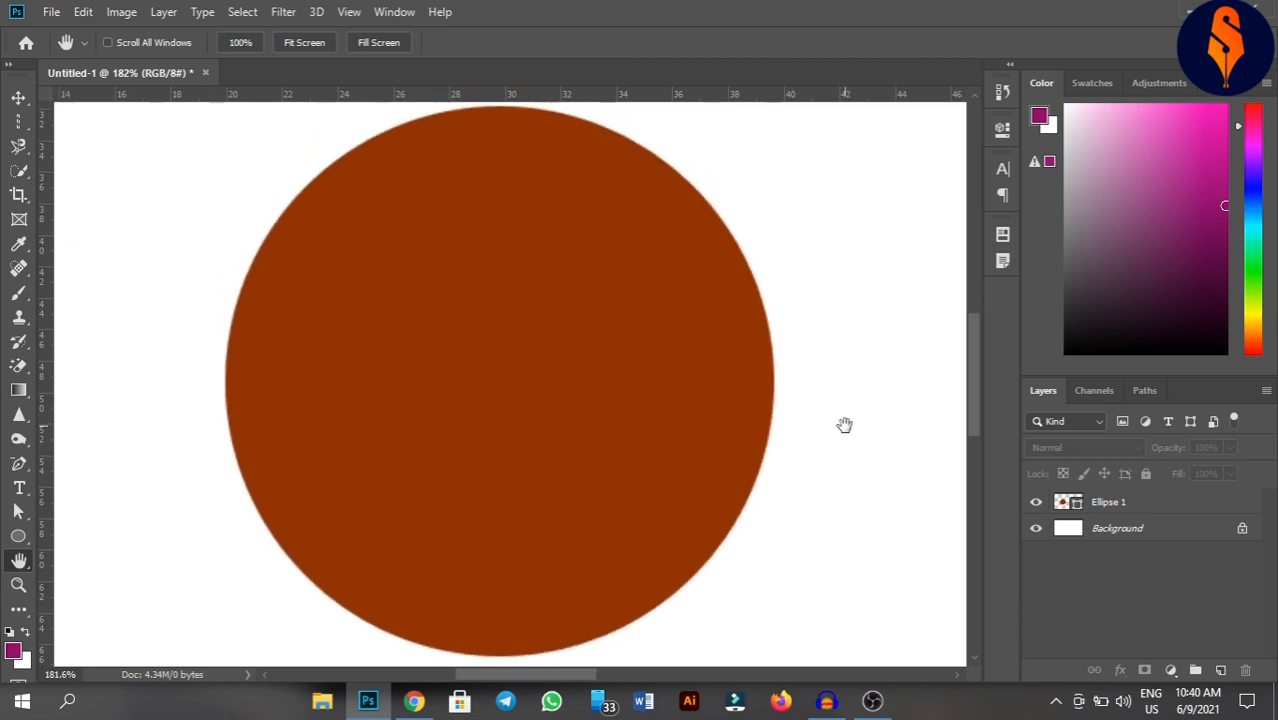
# Magnify the circle to about 655% with the Zoom tool, then zoom back out to about 63%
pyautogui.click(20, 583)
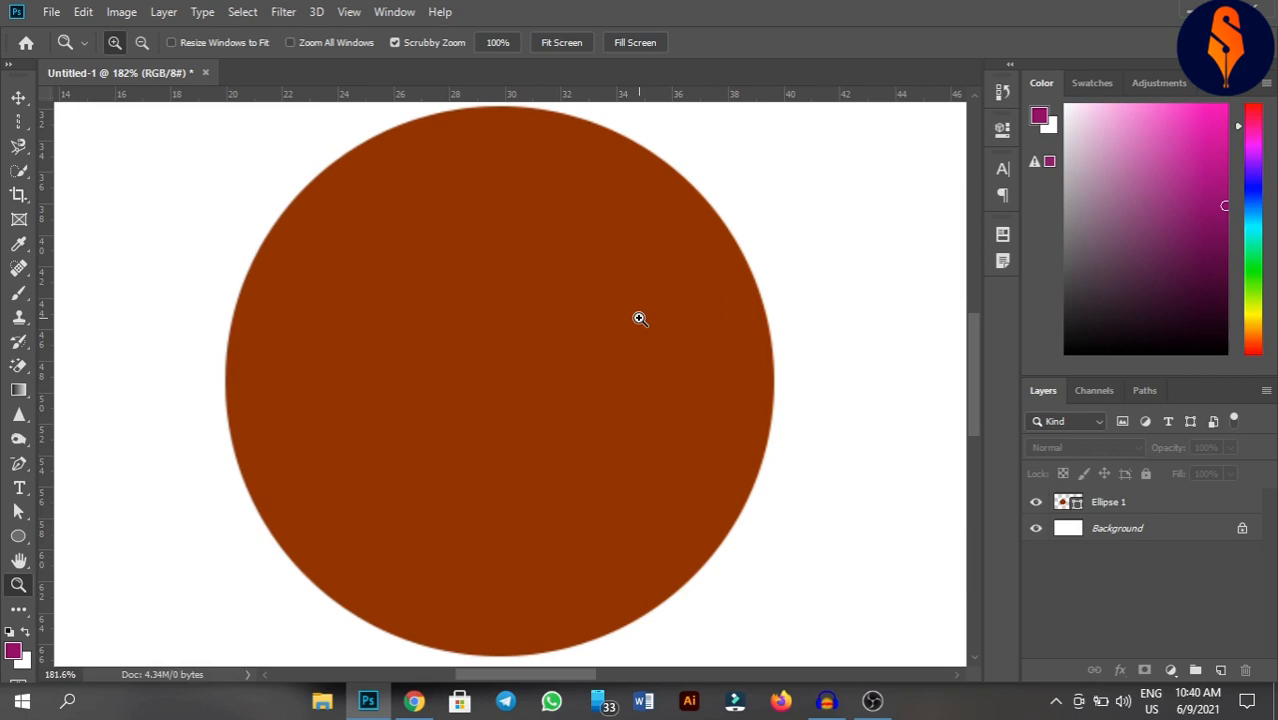
pyautogui.moveTo(639, 318); pyautogui.dragTo(645, 337)
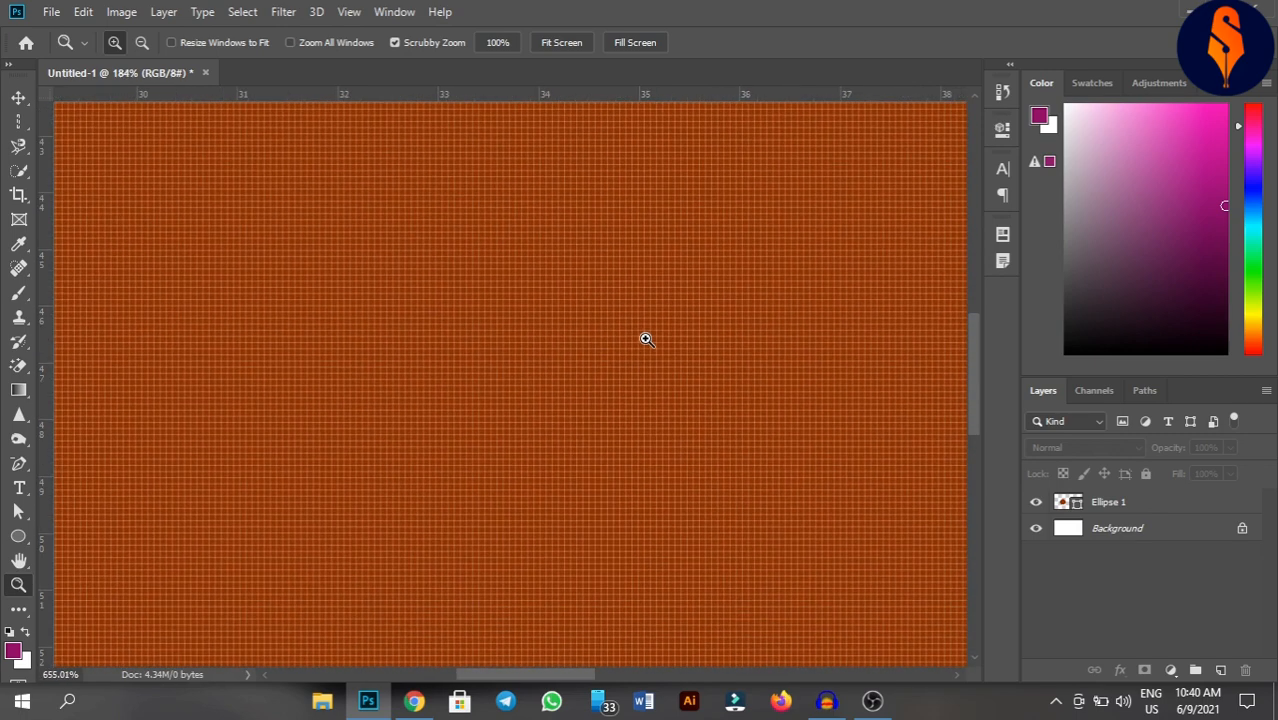
pyautogui.click(142, 43)
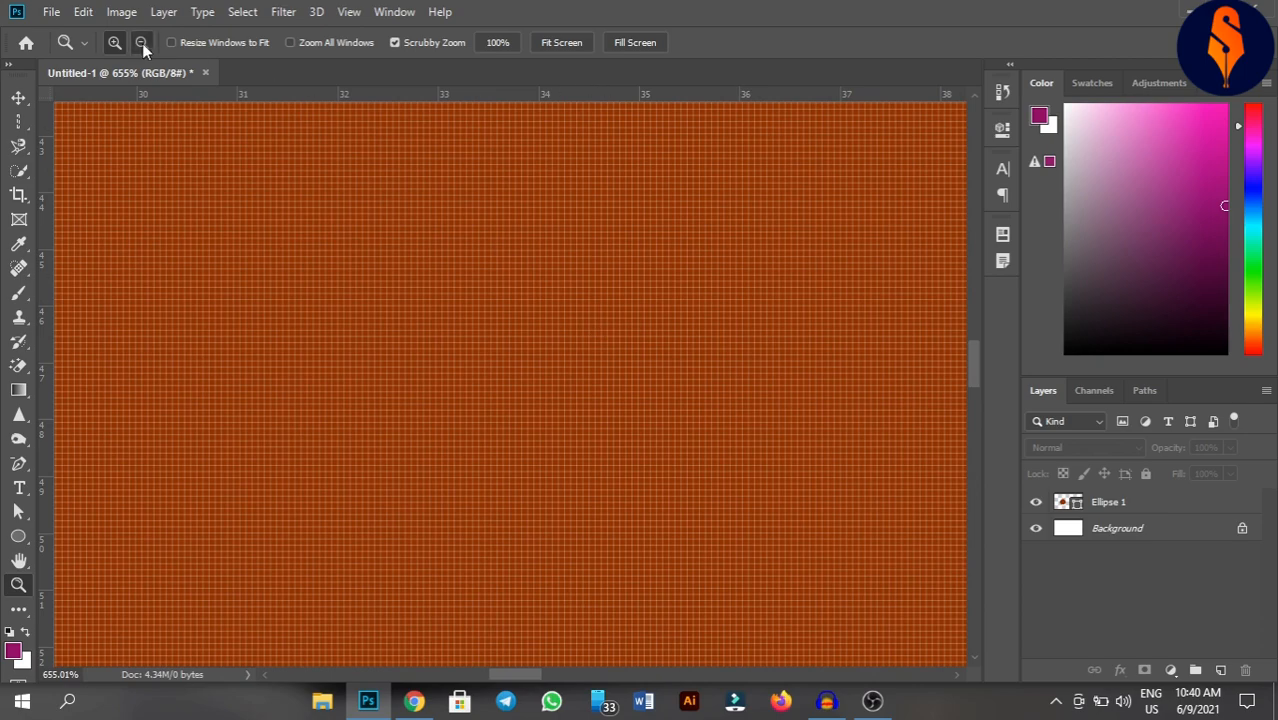
pyautogui.moveTo(578, 366); pyautogui.dragTo(578, 366)
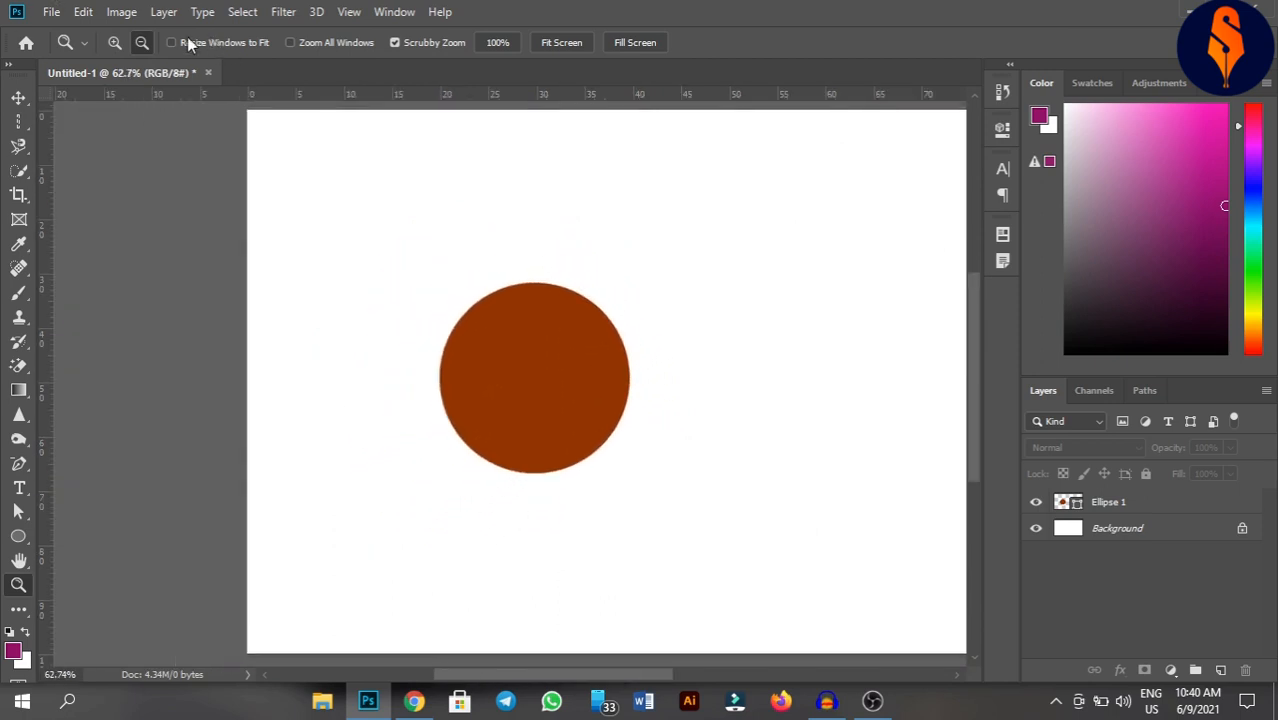
# Return the Zoom tool to zoom-in mode, reduce the view to 33.33%, and enlarge it to 100%
pyautogui.click(115, 43)
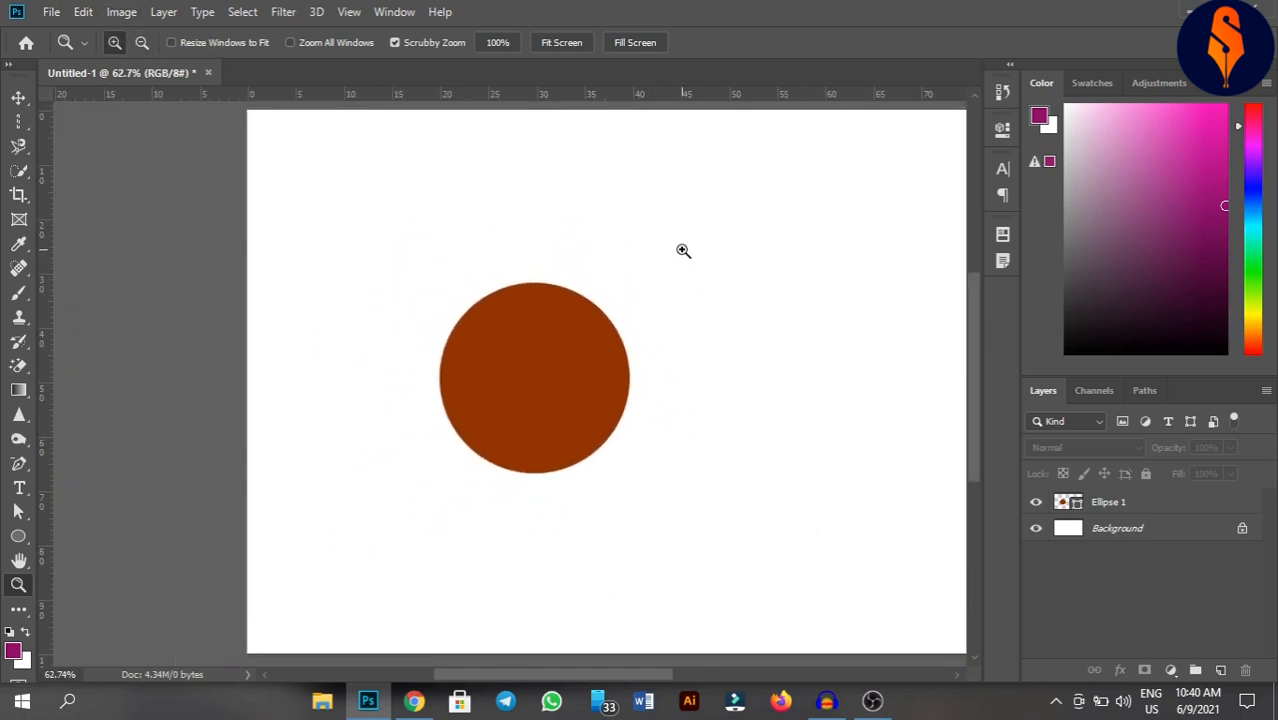
pyautogui.hotkey('ctrl', '-')
pyautogui.hotkey('ctrl', '-')
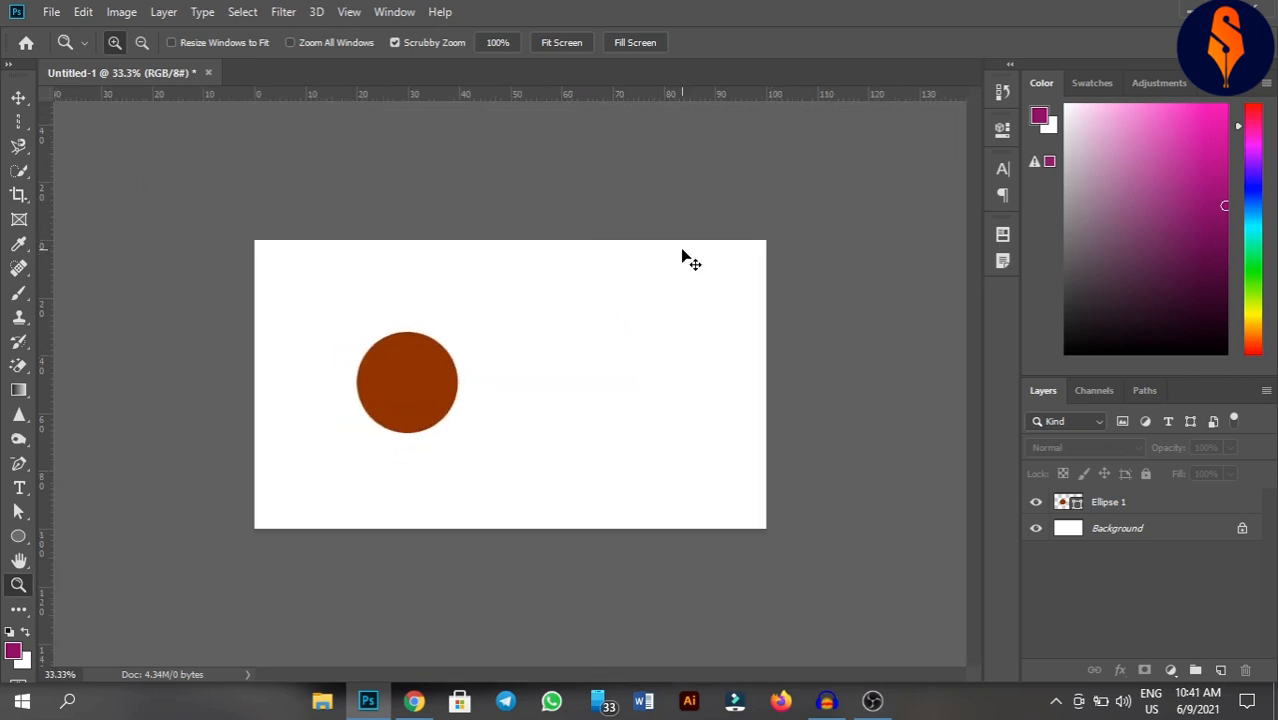
pyautogui.hotkey('ctrl', '+')
pyautogui.hotkey('ctrl', '+')
pyautogui.hotkey('ctrl', '+')
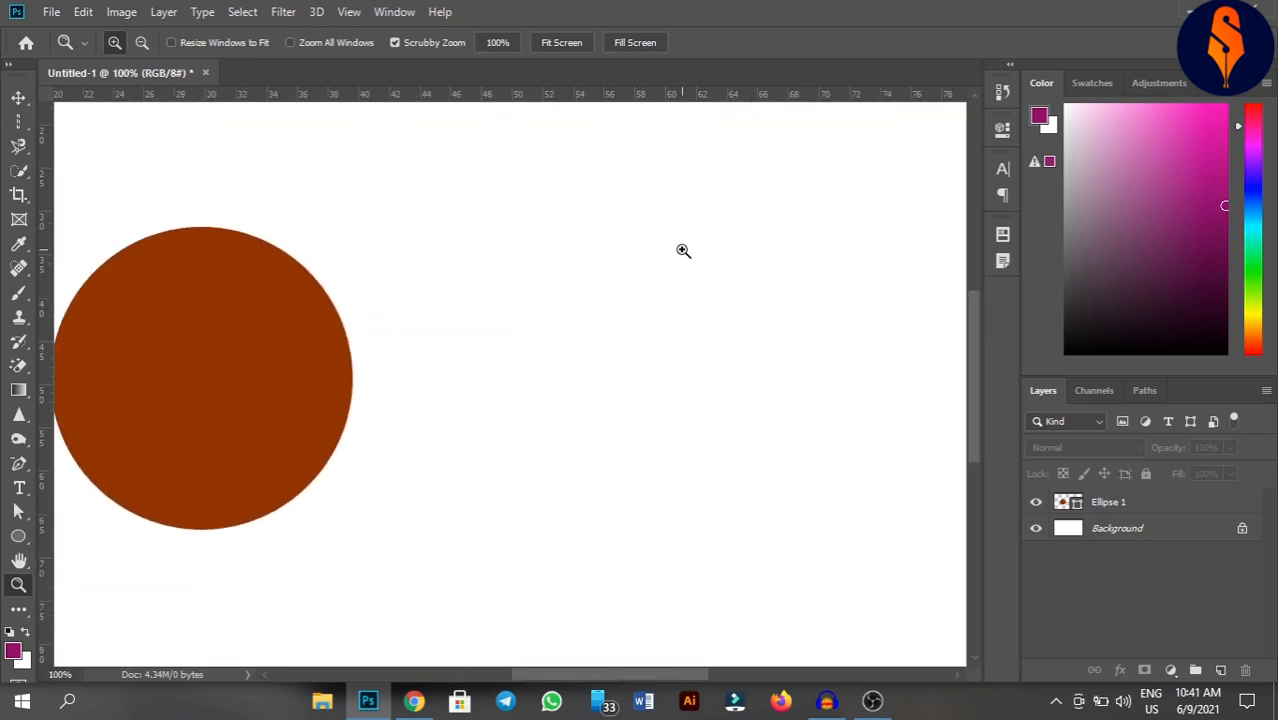